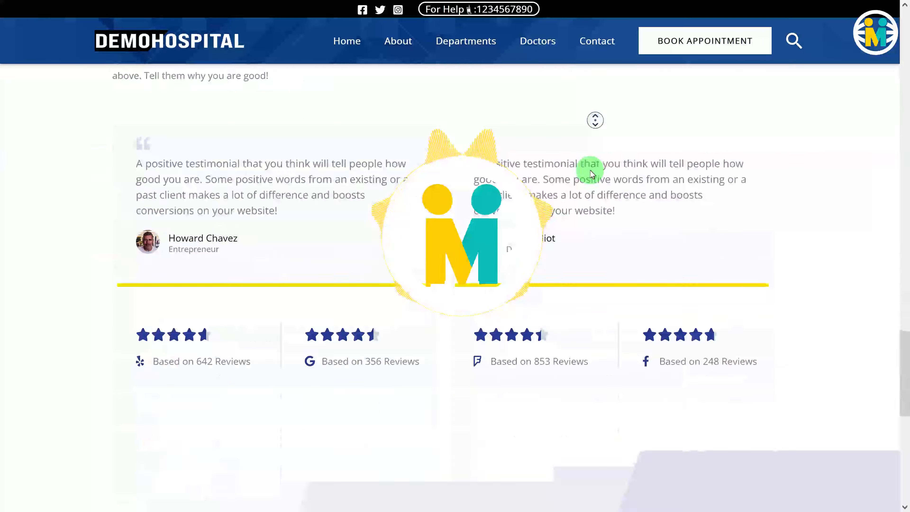
Look over the demo hospital home page and try the header's search field and help phone link.
middle_click(591, 167)
middle_click(590, 167)
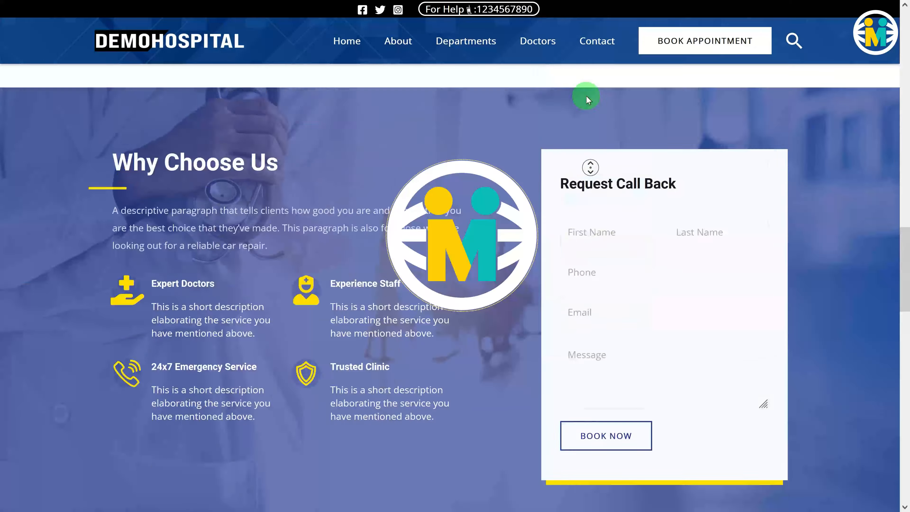
middle_click(587, 97)
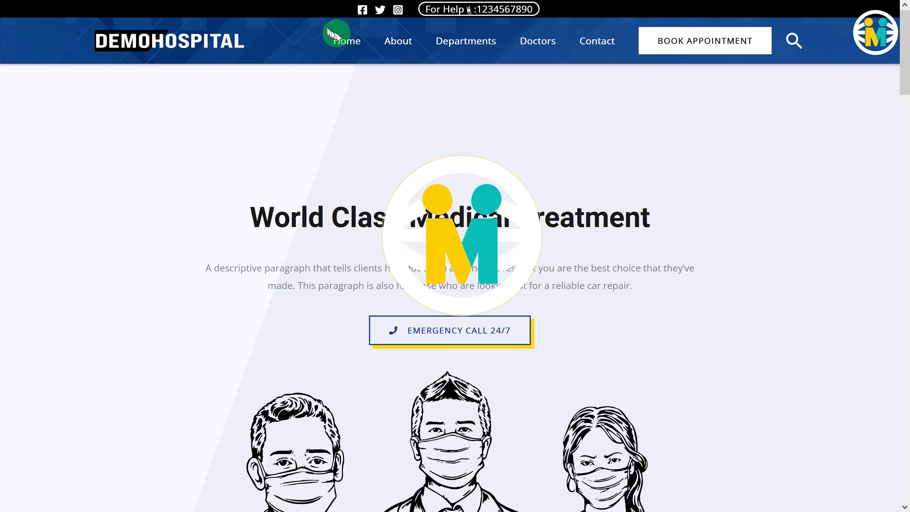
click(794, 40)
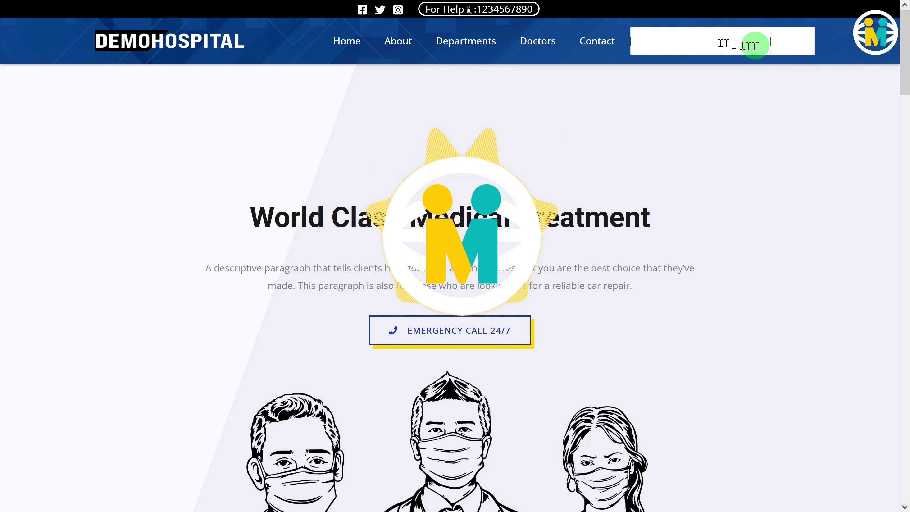
click(794, 40)
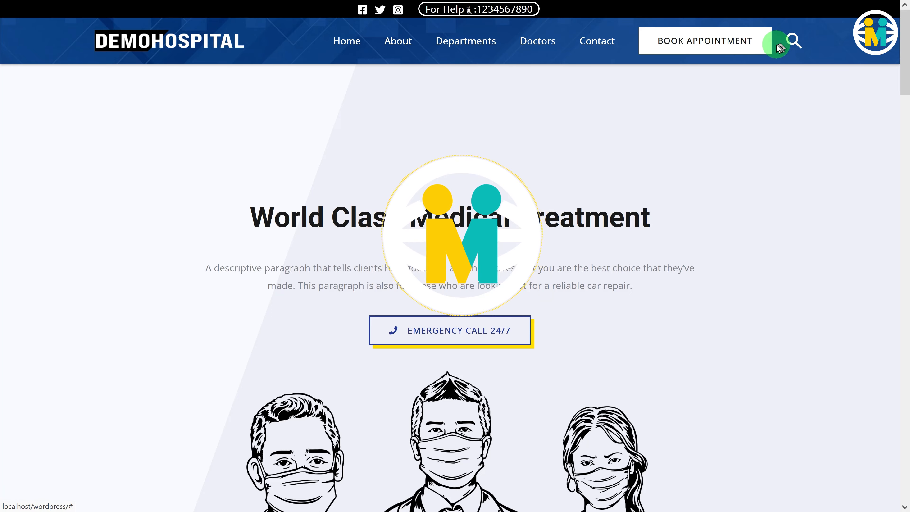
click(477, 10)
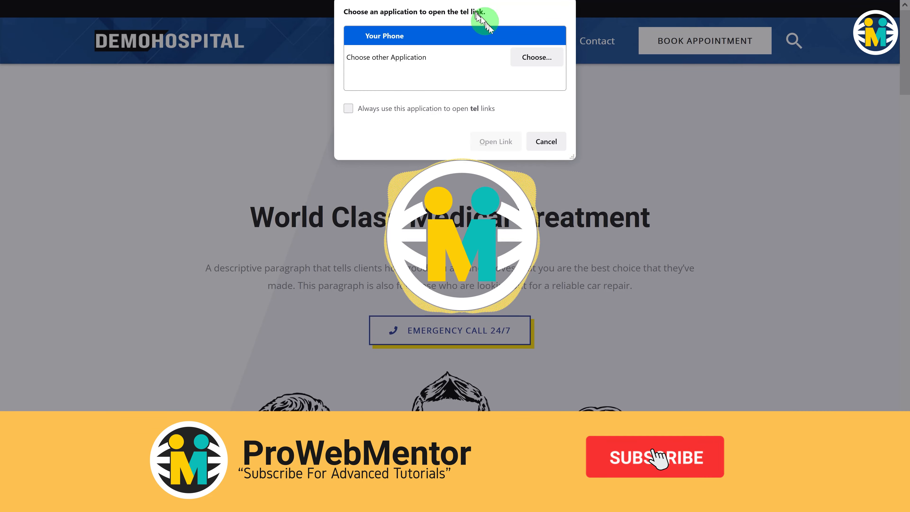
click(546, 143)
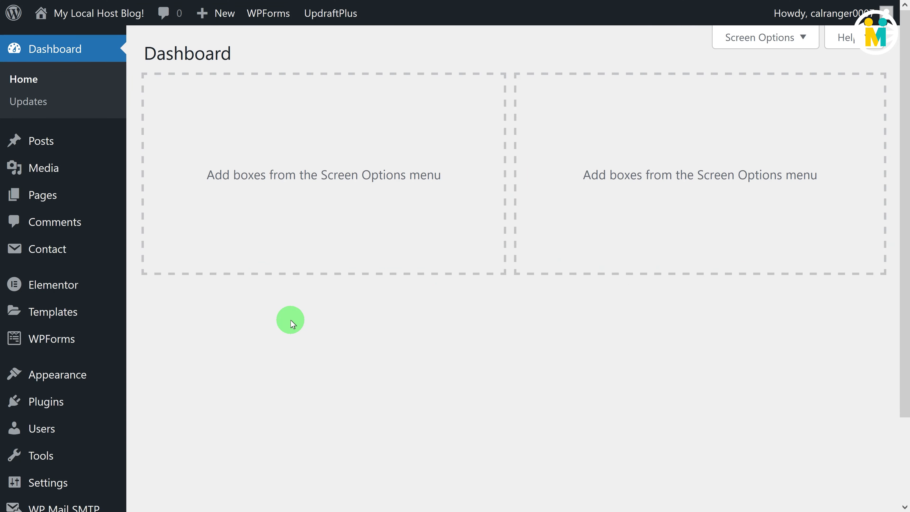
Open the Menus section of the theme customizer and display all of the theme's menu locations.
mouse_move(60, 376)
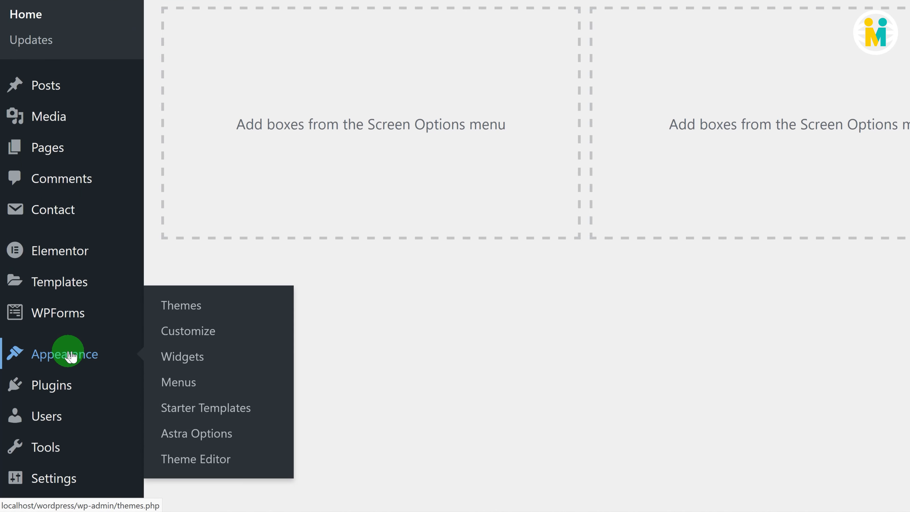
click(185, 336)
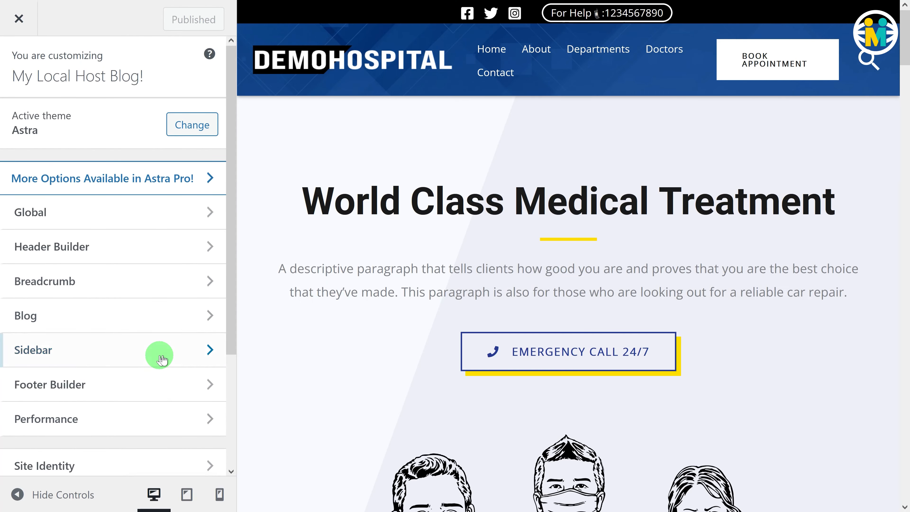
scroll(161, 358, down, 4)
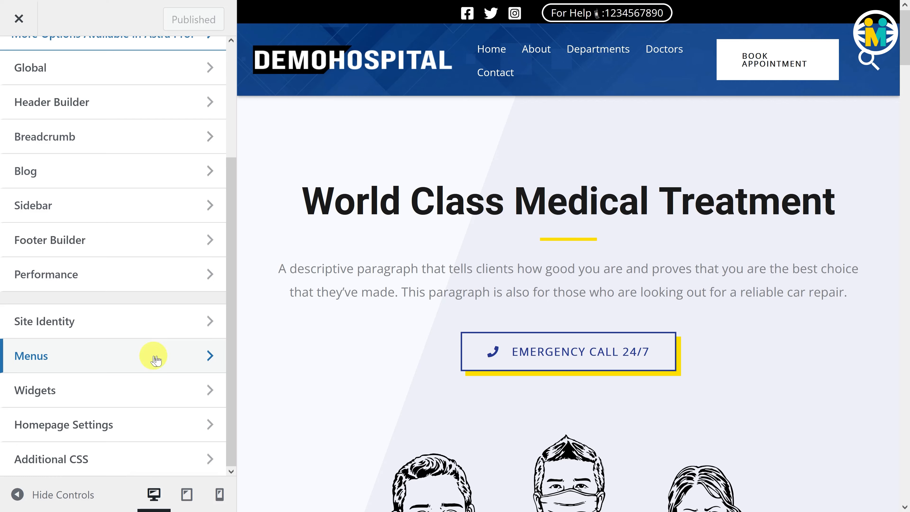
click(157, 357)
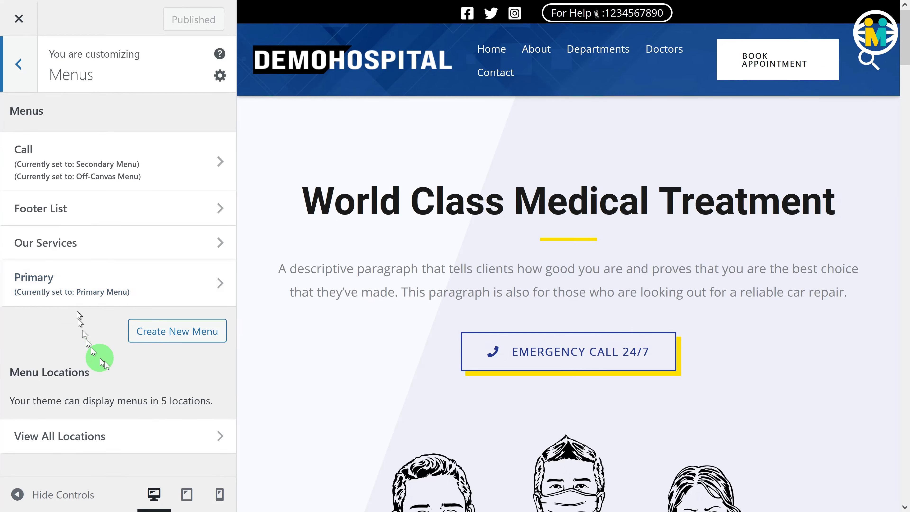
drag(218, 405, 6, 399)
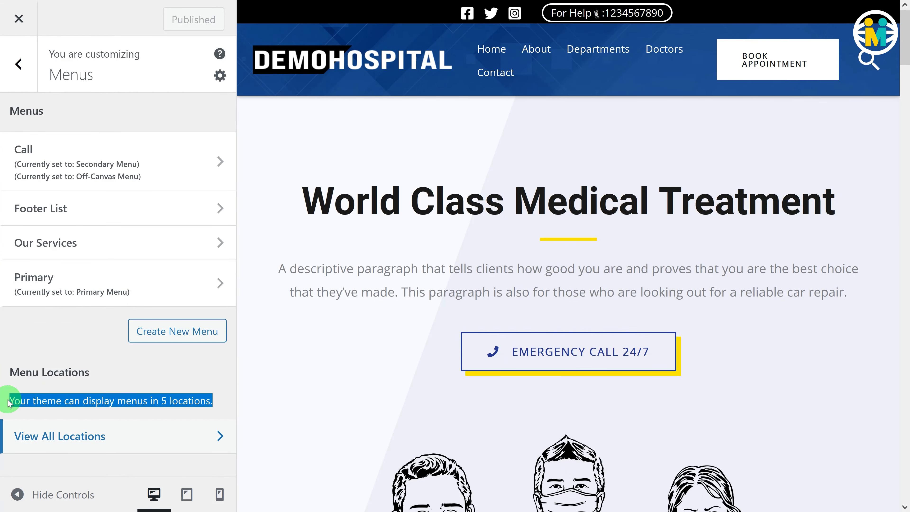
click(64, 437)
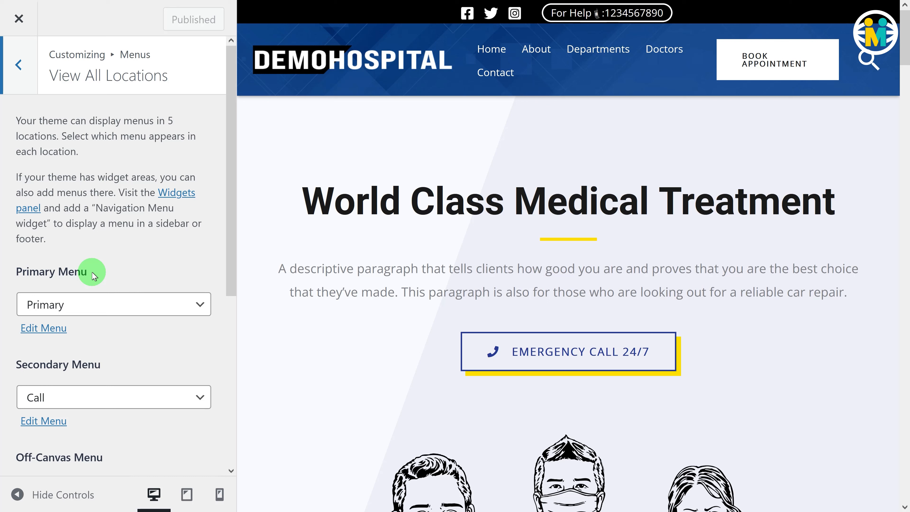
Examine the Primary, Secondary and Off-Canvas menu locations, checking the off-canvas menu in the mobile preview before returning to desktop.
drag(93, 277, 17, 276)
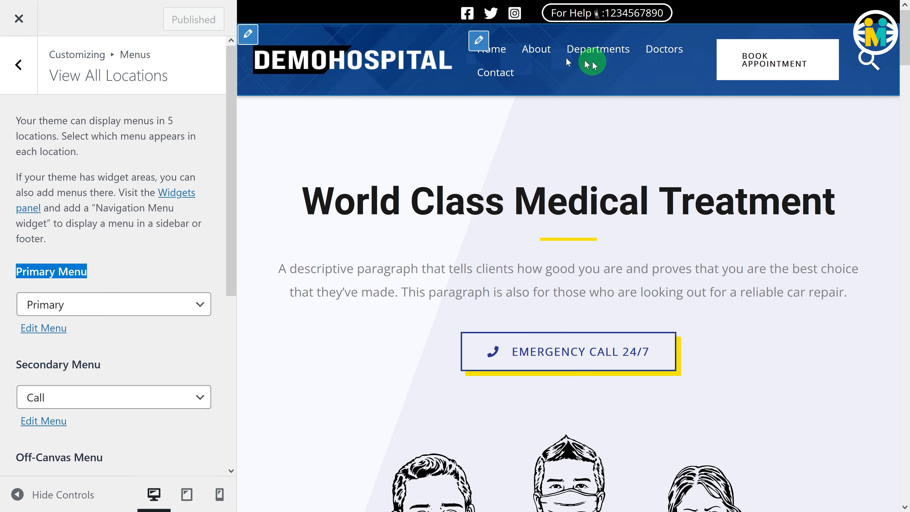
click(110, 374)
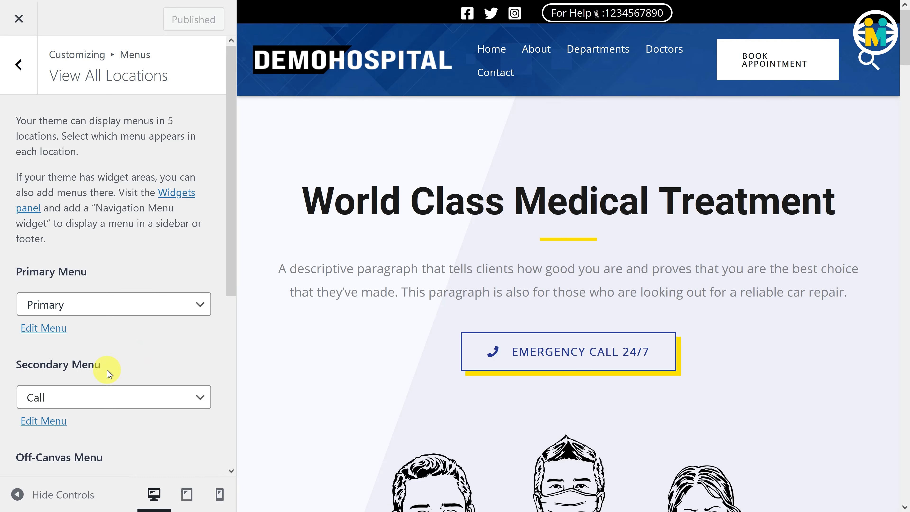
drag(104, 373, 14, 365)
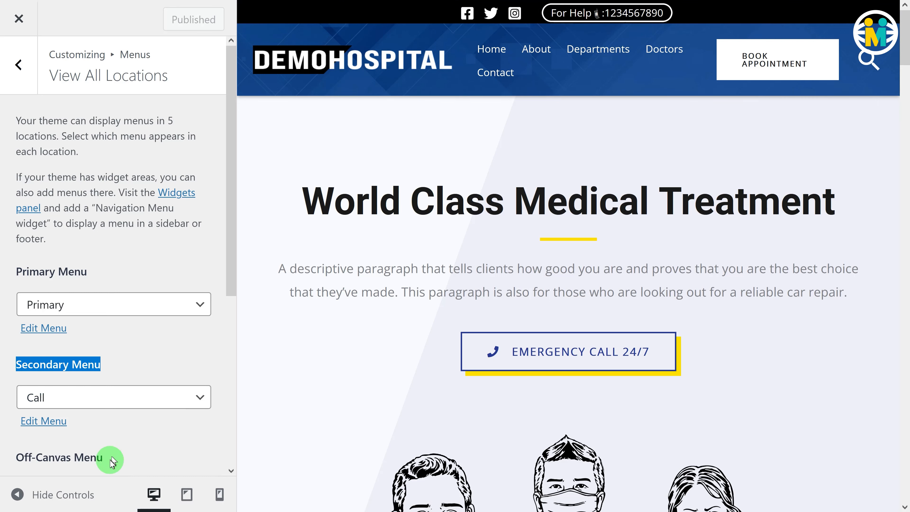
drag(104, 459, 20, 458)
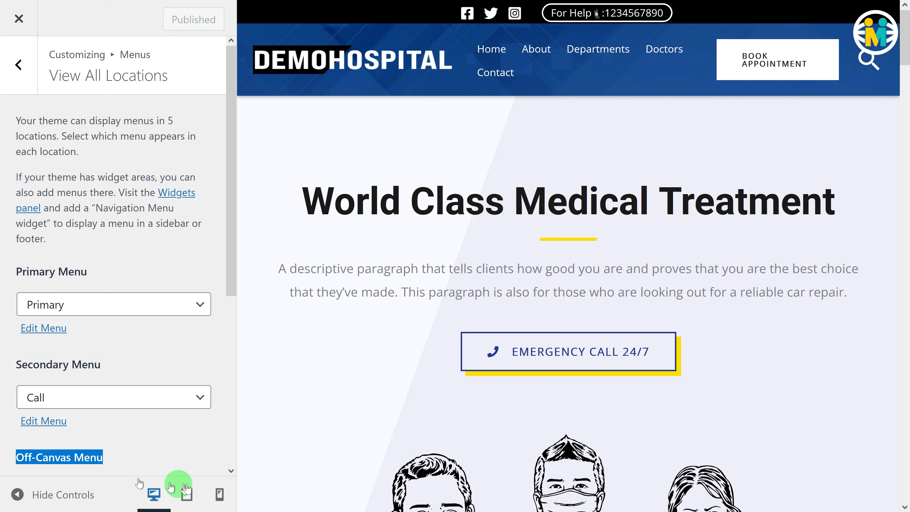
click(214, 495)
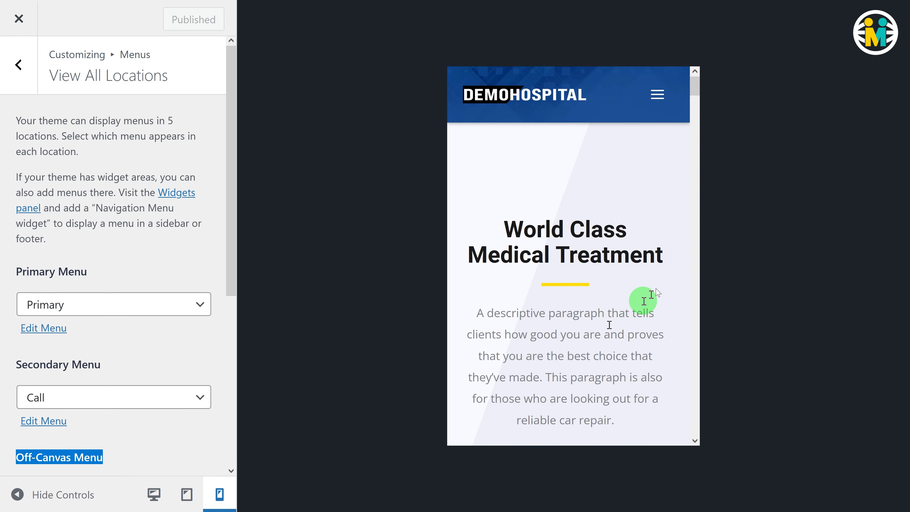
click(660, 98)
click(154, 494)
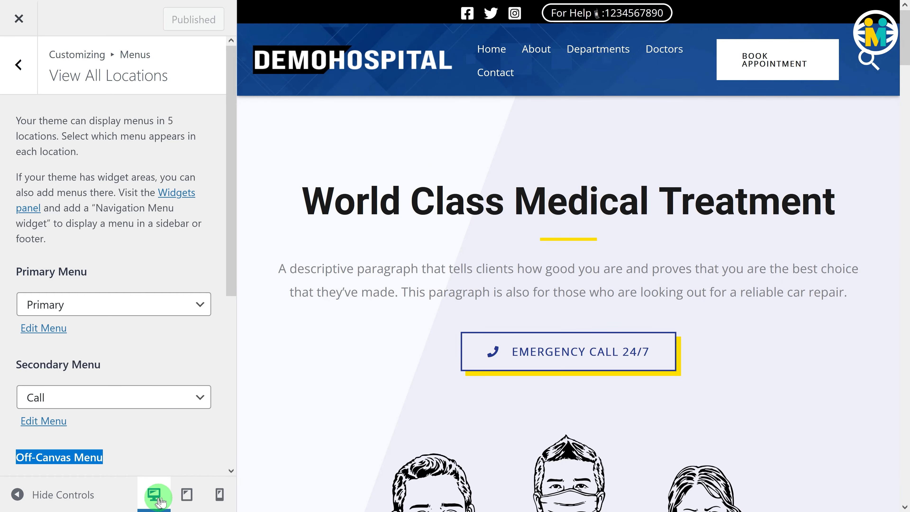
Examine the Logged In Account and Footer menu locations and the footer area in the site preview.
scroll(155, 435, down, 6)
drag(152, 284, 18, 284)
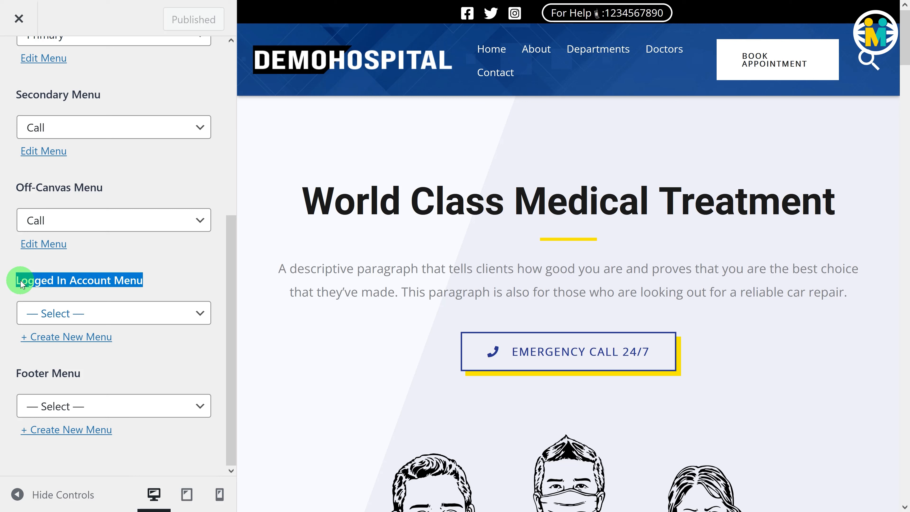
drag(82, 374, 15, 376)
scroll(683, 244, down, 10)
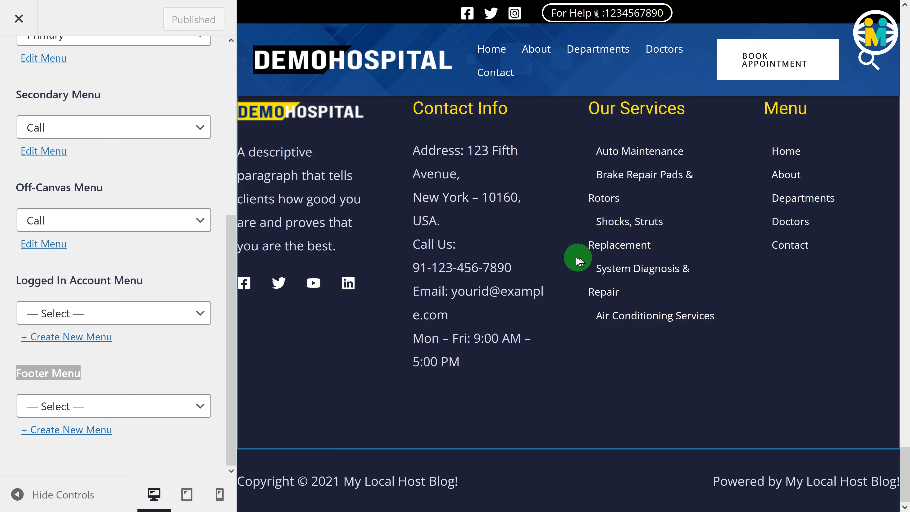
scroll(148, 149, up, 4)
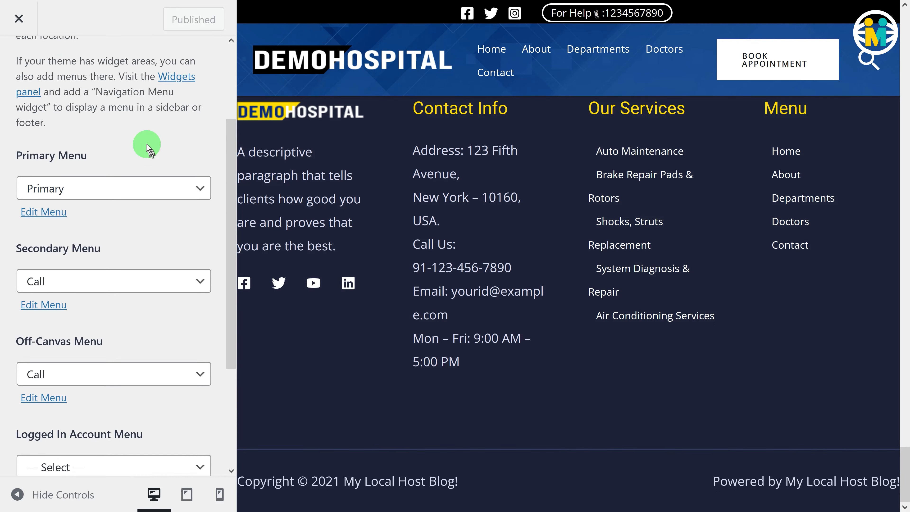
scroll(148, 149, up, 3)
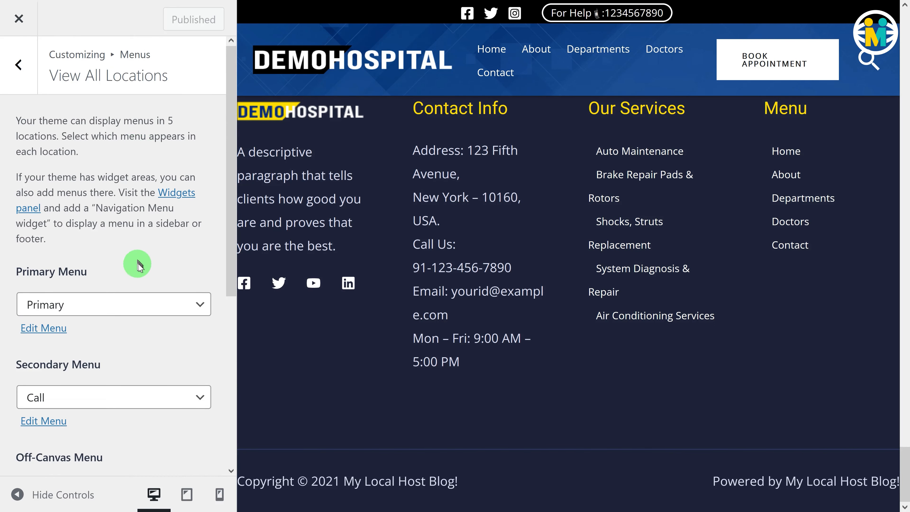
Check which menus can be assigned to the Primary and Secondary locations, keeping Primary as the Primary Menu.
click(150, 304)
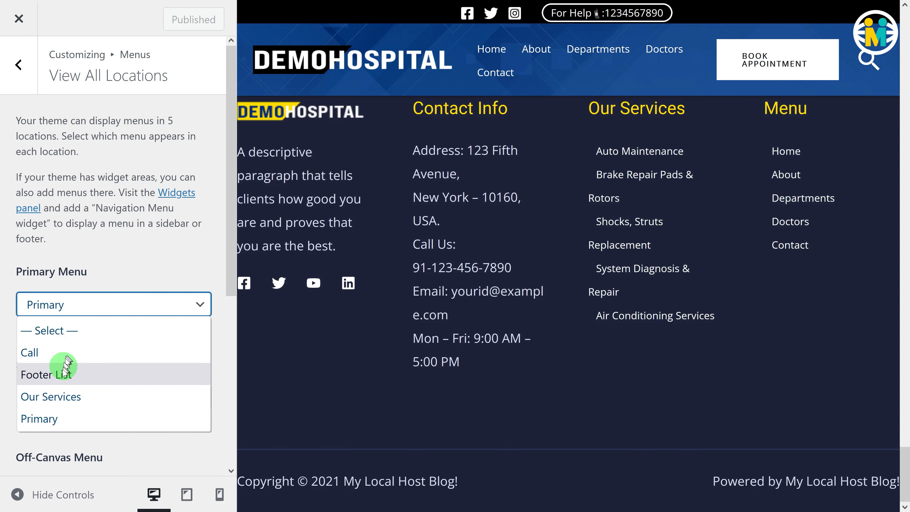
click(49, 419)
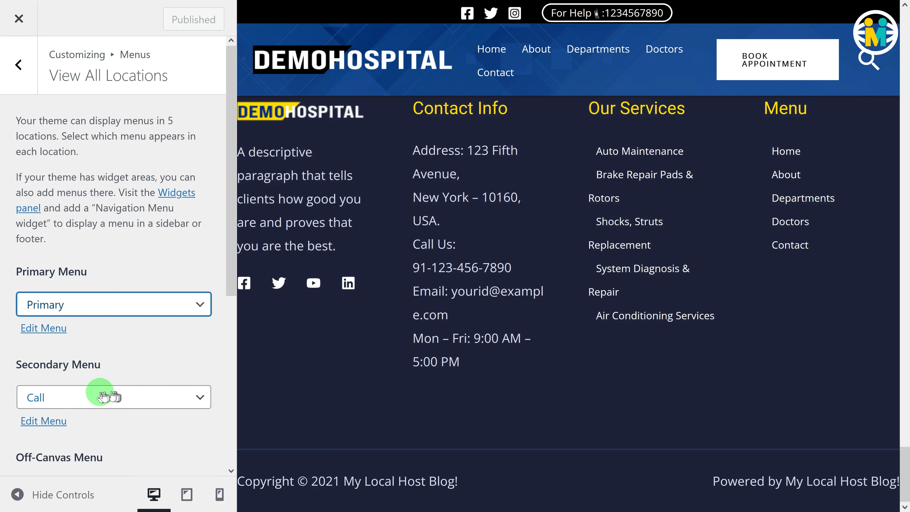
click(109, 397)
click(74, 373)
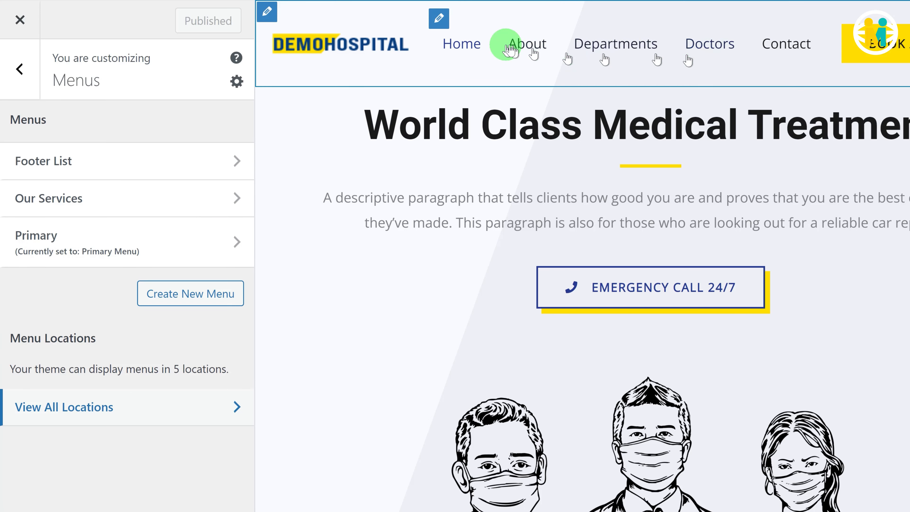
Open the Primary menu for editing, look through the available item types and add the Dental page to it.
click(39, 237)
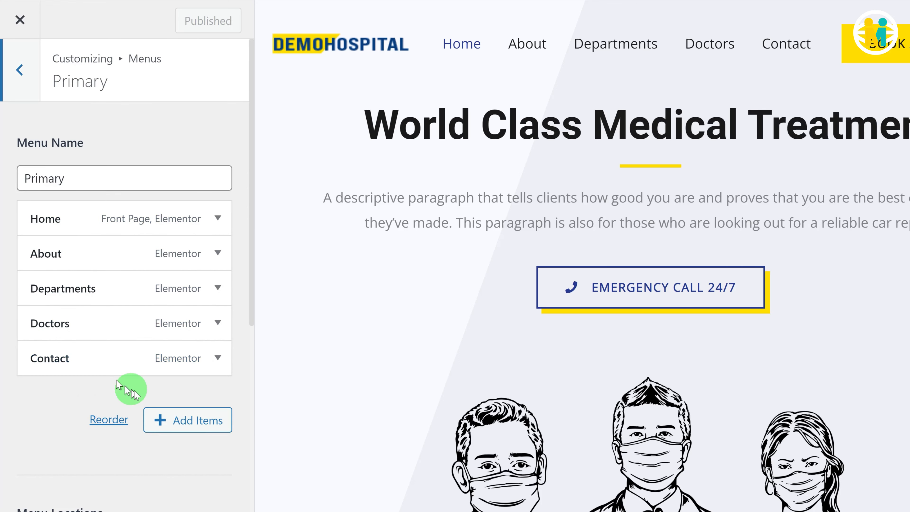
click(189, 425)
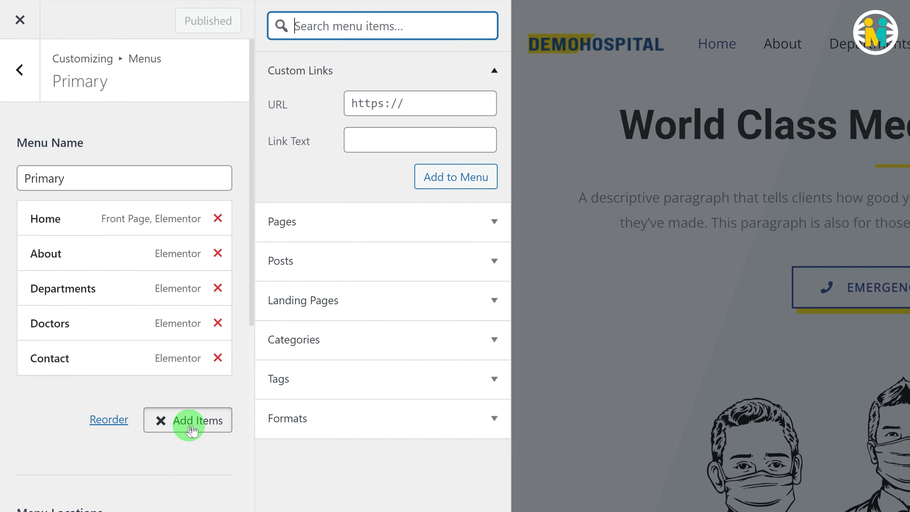
click(359, 79)
click(358, 114)
click(311, 369)
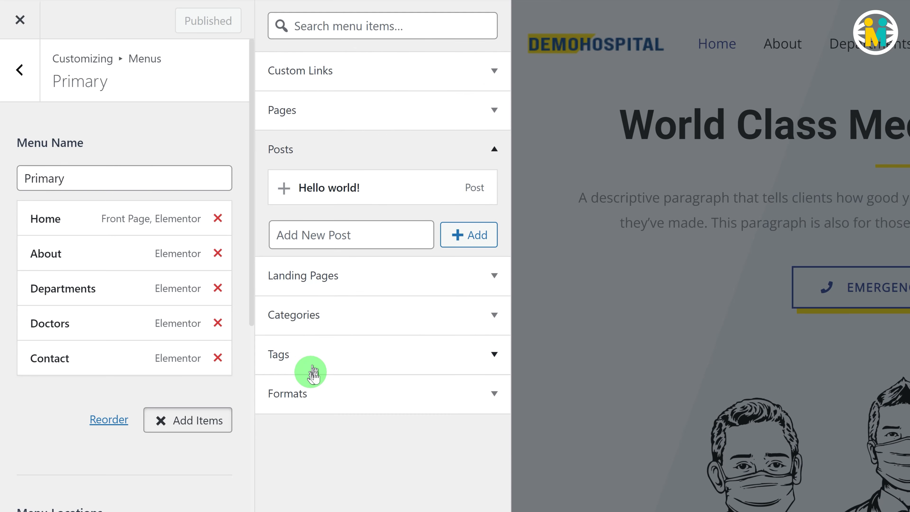
click(335, 276)
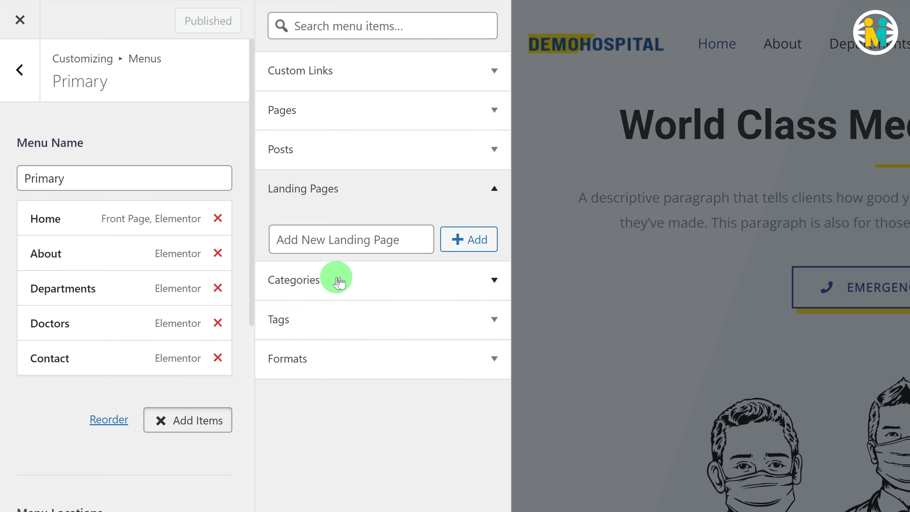
click(342, 112)
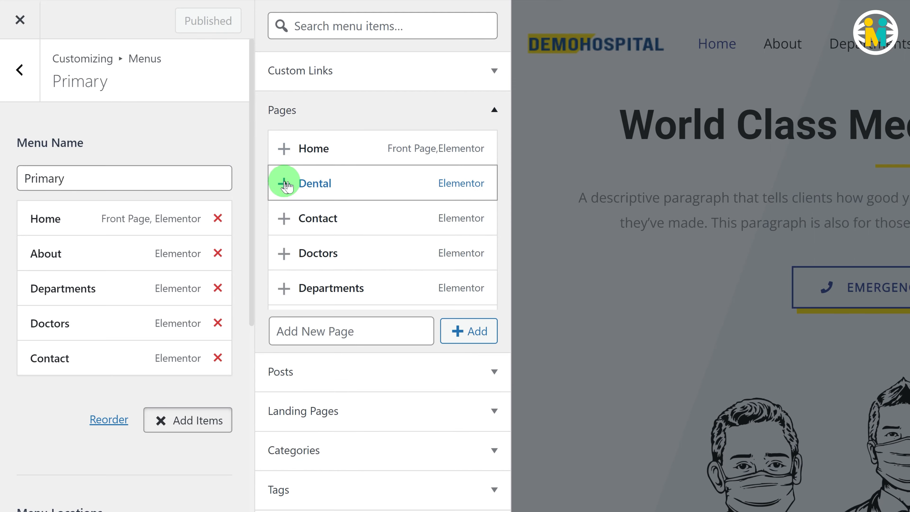
click(284, 183)
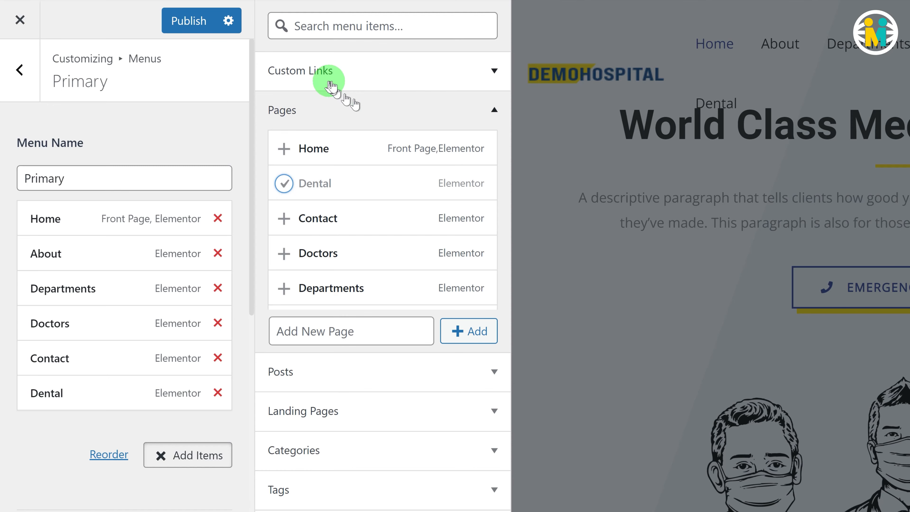
click(316, 71)
click(367, 95)
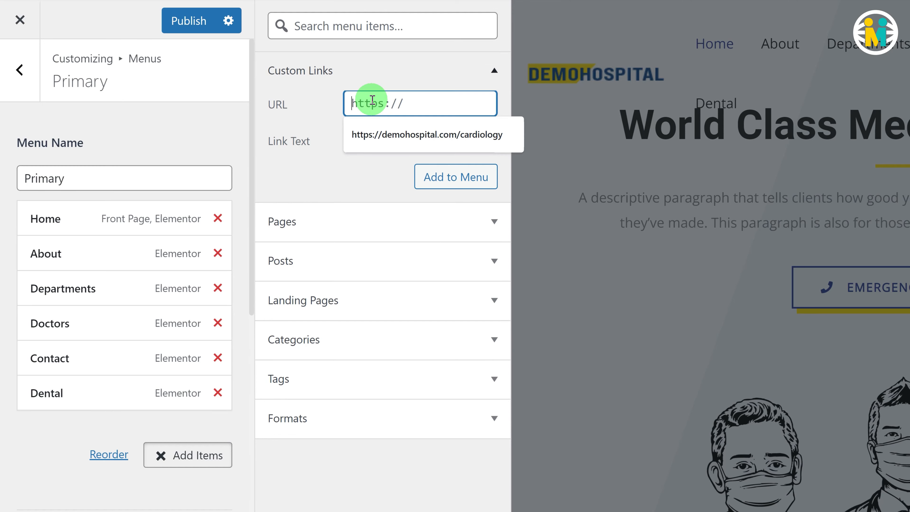
key(Down)
key(Return)
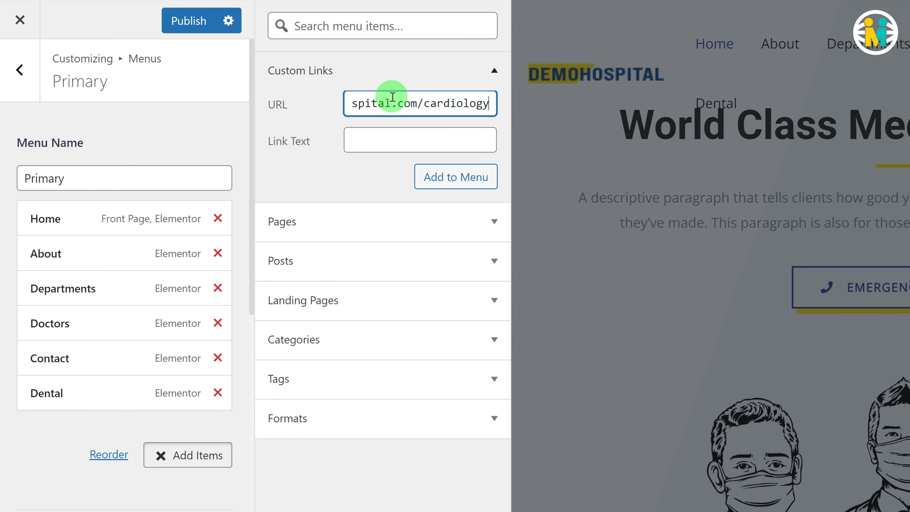
click(369, 136)
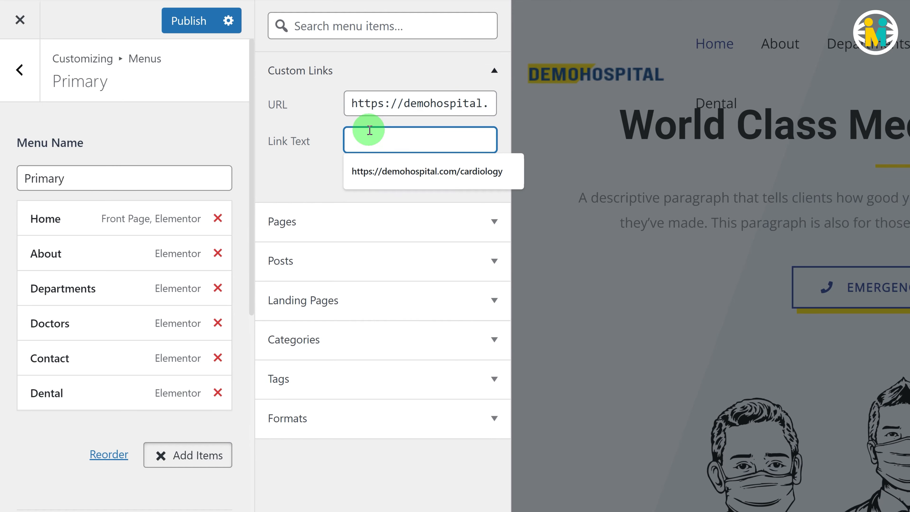
text(Cardiology)
click(427, 175)
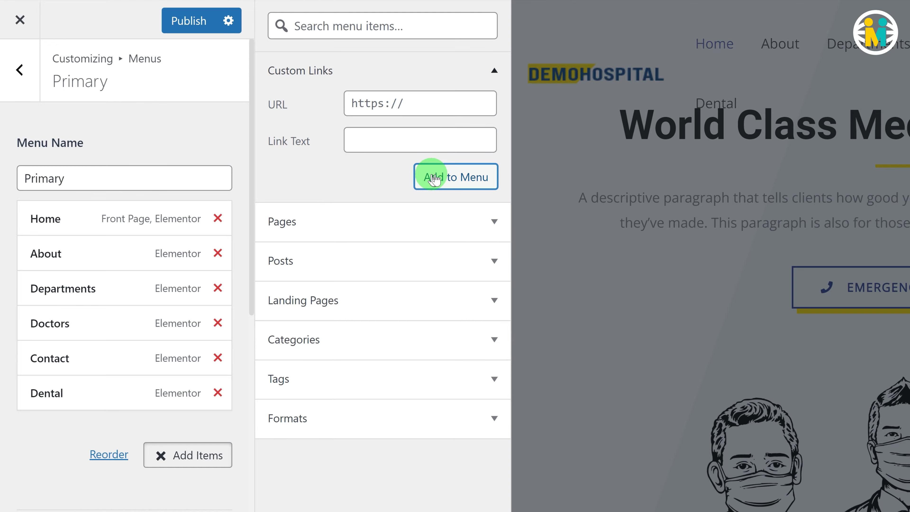
click(394, 104)
text(https://demohospital.com/pulmonary)
click(374, 140)
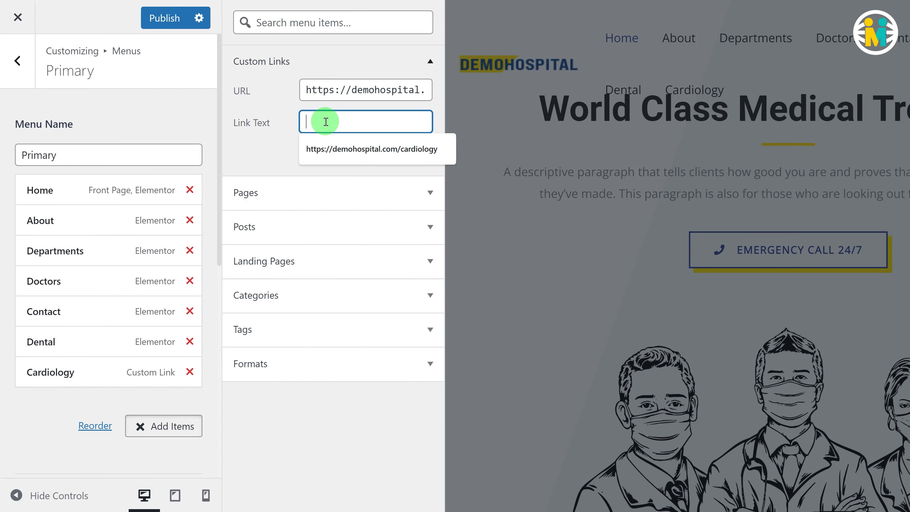
text(Pulmonary)
click(380, 153)
click(345, 90)
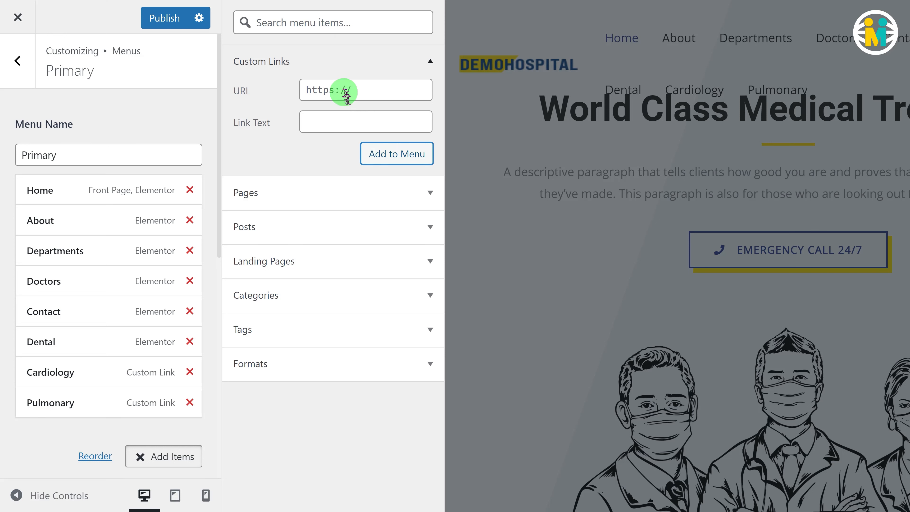
text(https://demohospital.com/dental)
click(337, 121)
text(Dental)
click(388, 154)
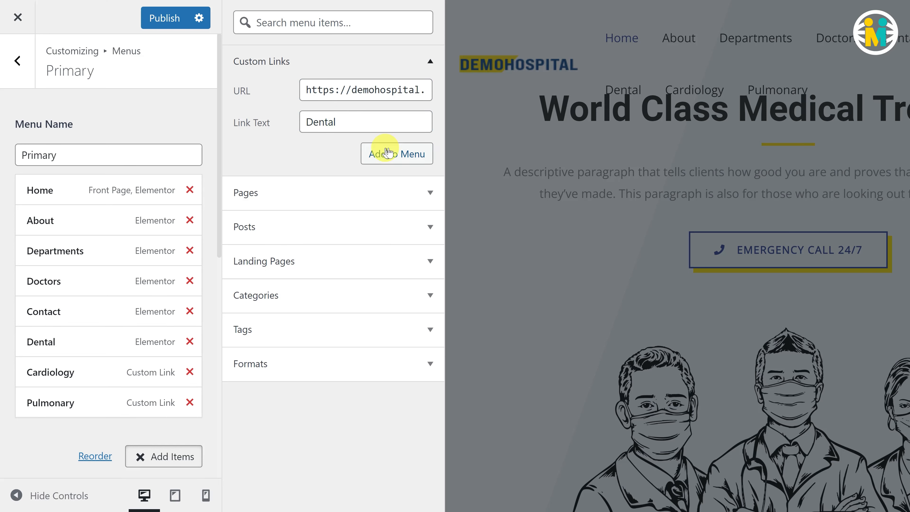
Add a custom link with the copied demohospital.com URL and link text Diagnostics, and remove the Dental page item from the Primary menu.
click(350, 89)
key(ctrl+v)
click(355, 122)
text(Diagno)
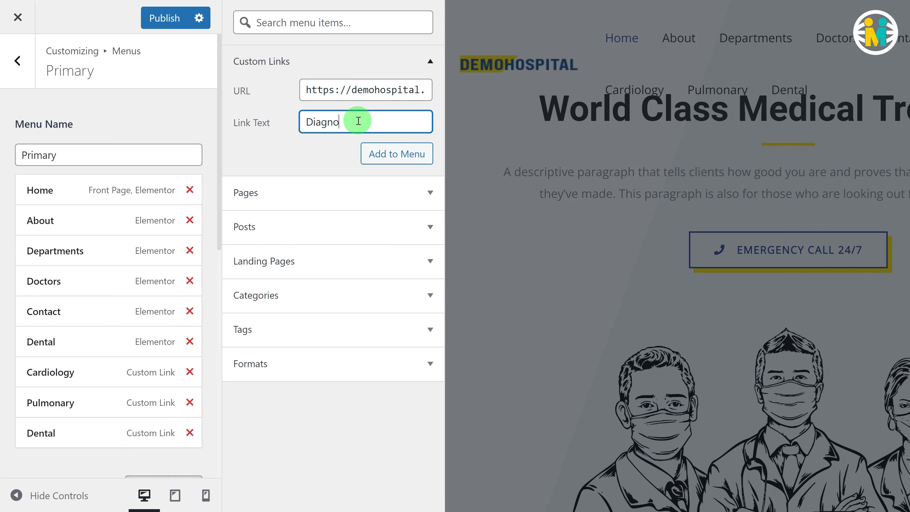
text(stics)
click(379, 154)
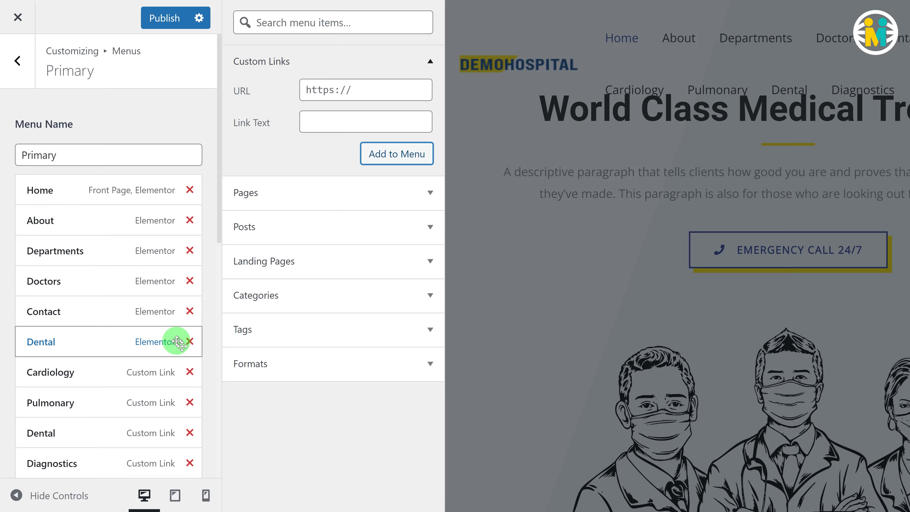
click(190, 343)
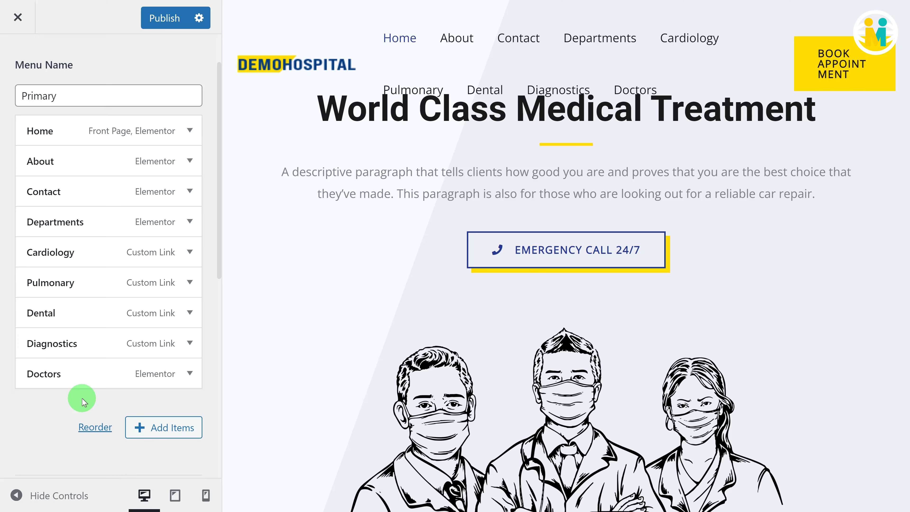
Turn on reordering for the Primary menu and move Contact down to the last place, below Doctors.
click(95, 428)
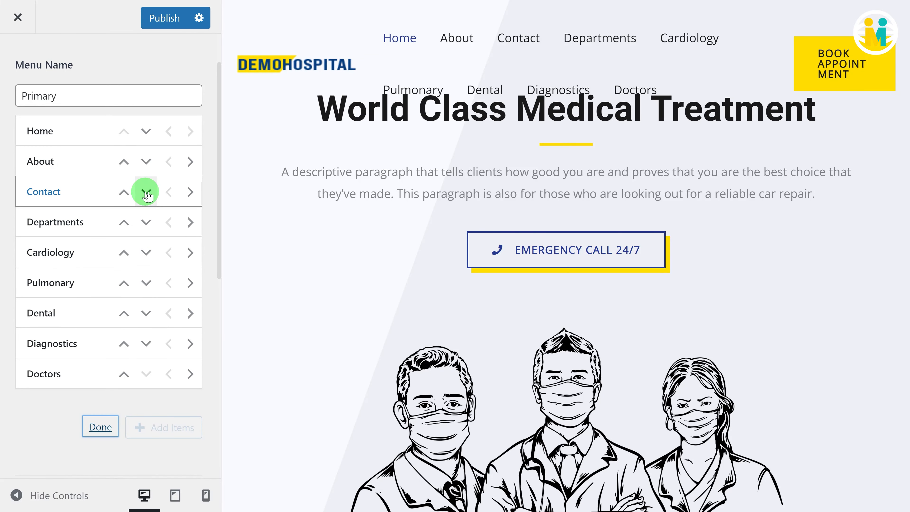
click(146, 194)
click(147, 222)
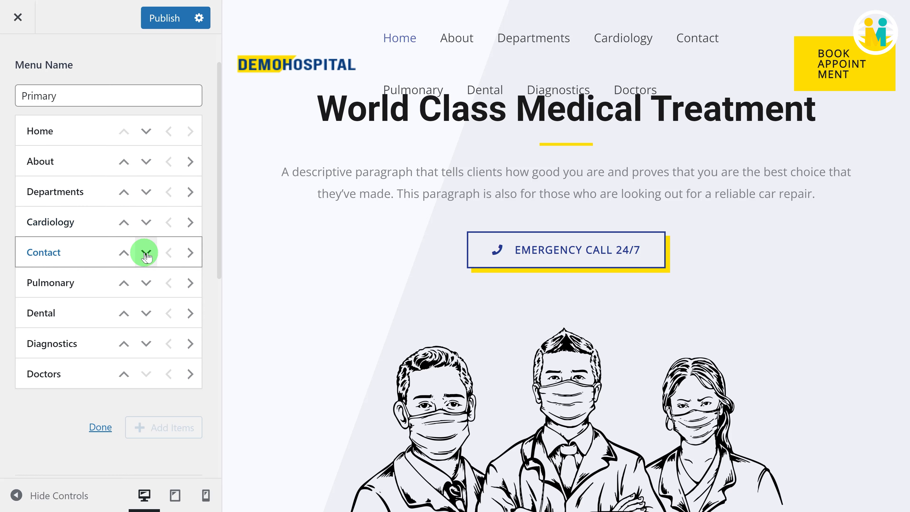
click(146, 253)
click(146, 283)
click(147, 313)
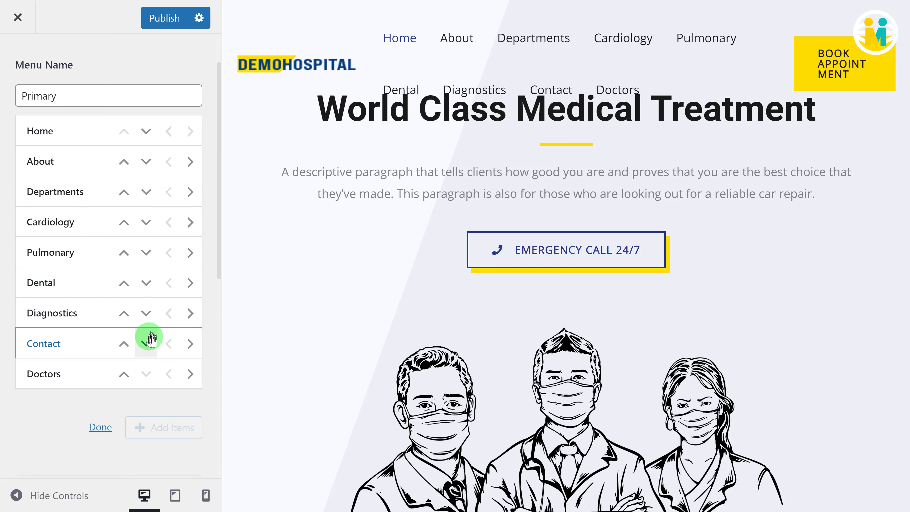
click(147, 344)
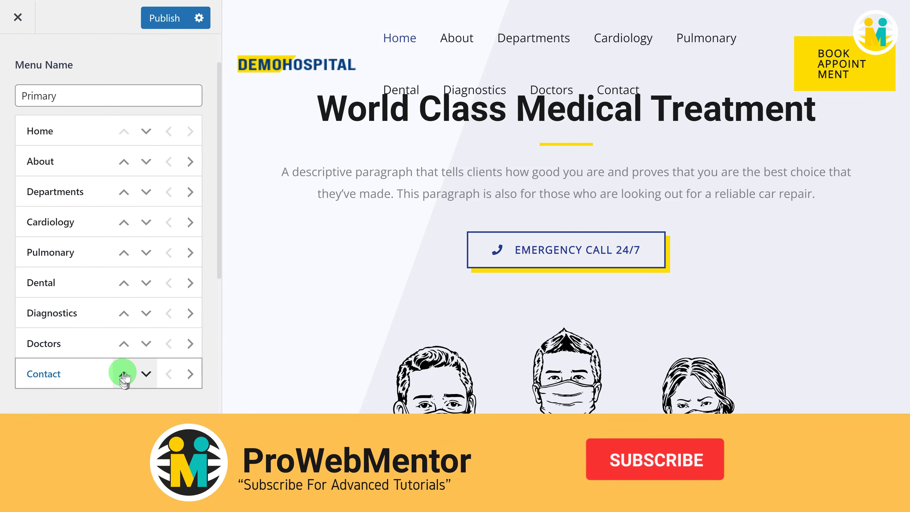
click(124, 343)
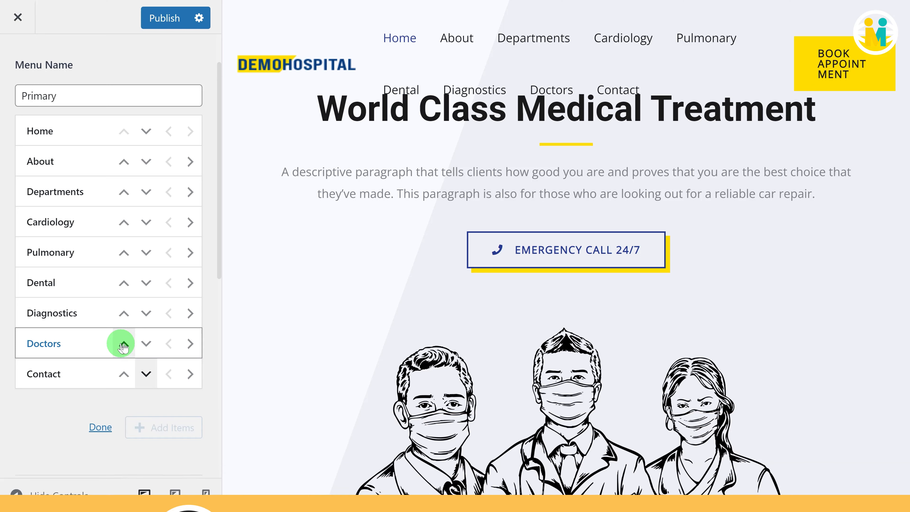
click(124, 316)
click(123, 284)
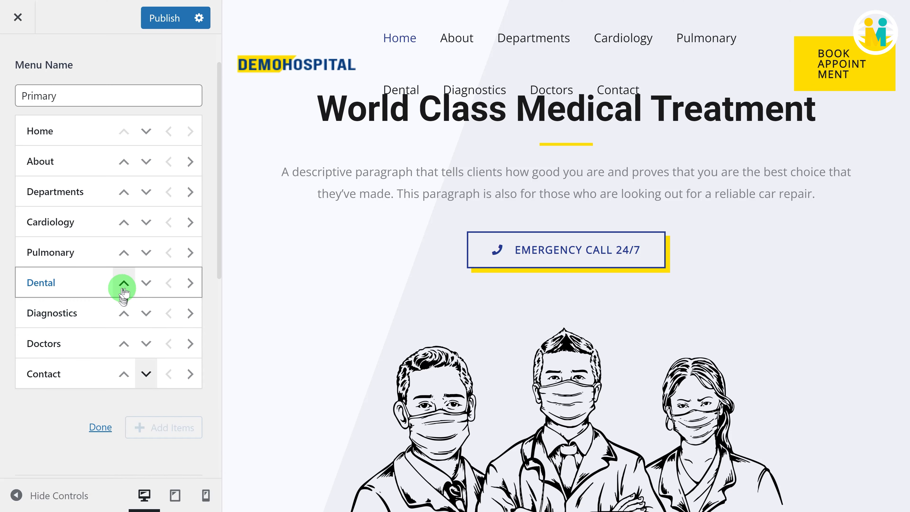
click(120, 253)
click(112, 220)
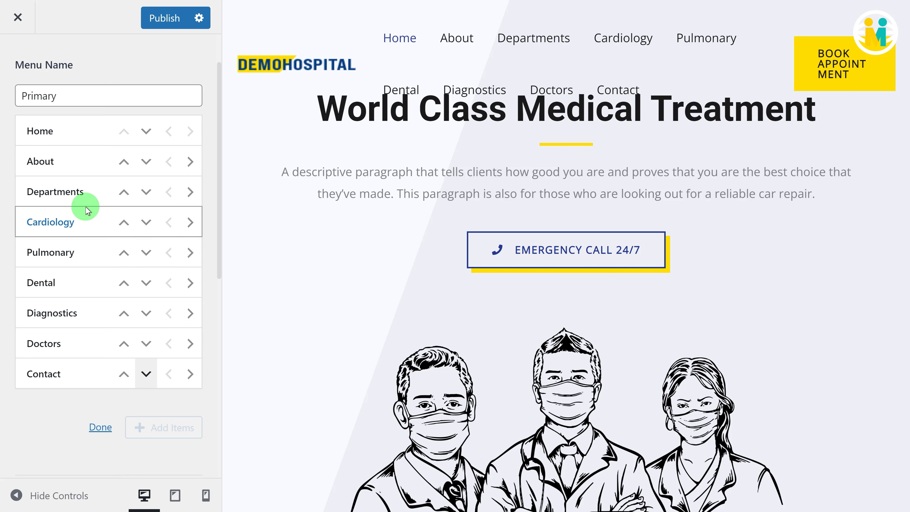
click(82, 240)
click(73, 283)
click(68, 309)
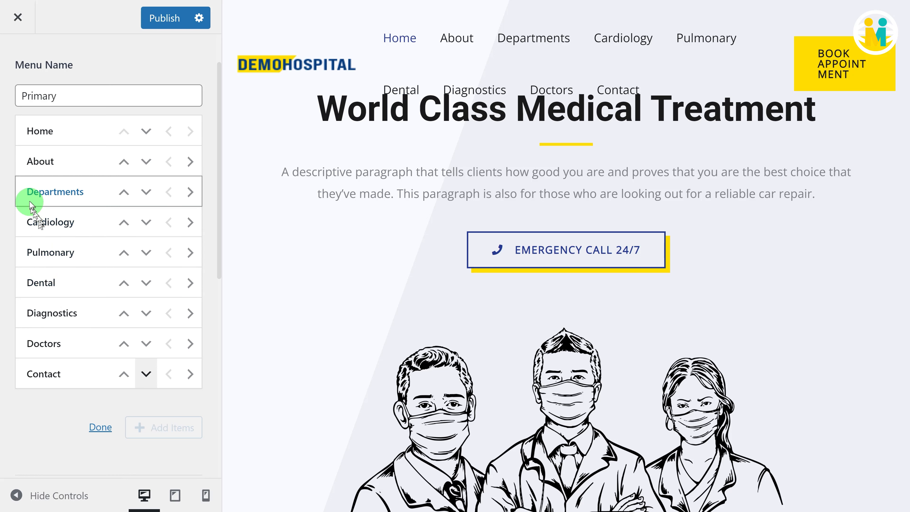
Move Cardiology below Pulmonary, nest Pulmonary, Cardiology, Dental and Diagnostics as sub-items of Departments, and finish reordering.
click(140, 223)
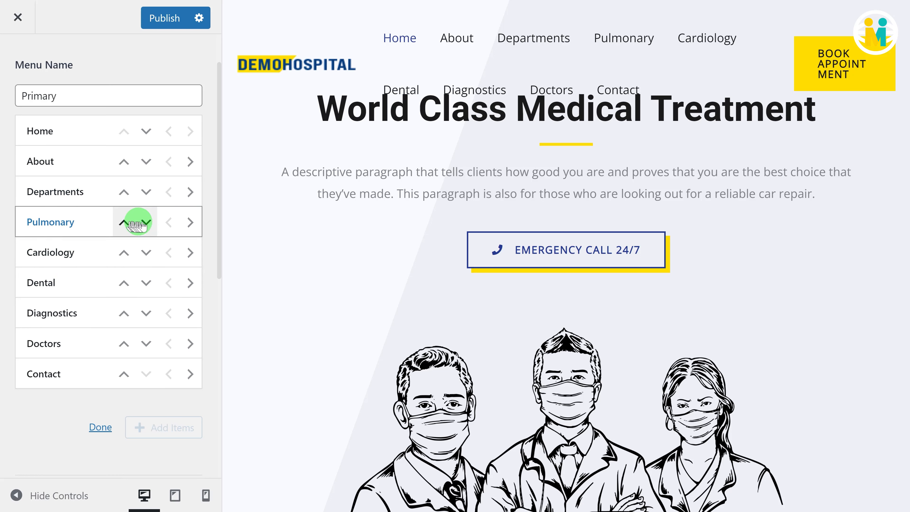
click(190, 223)
click(190, 248)
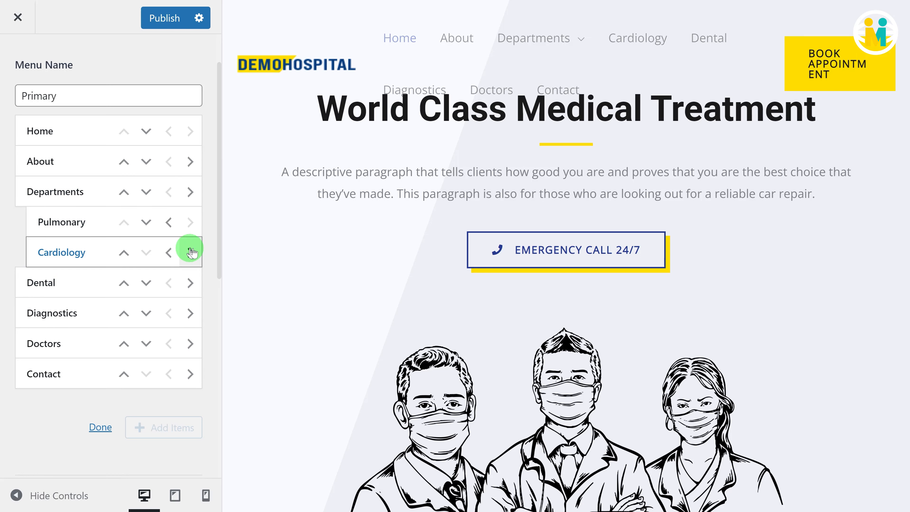
click(190, 282)
click(191, 314)
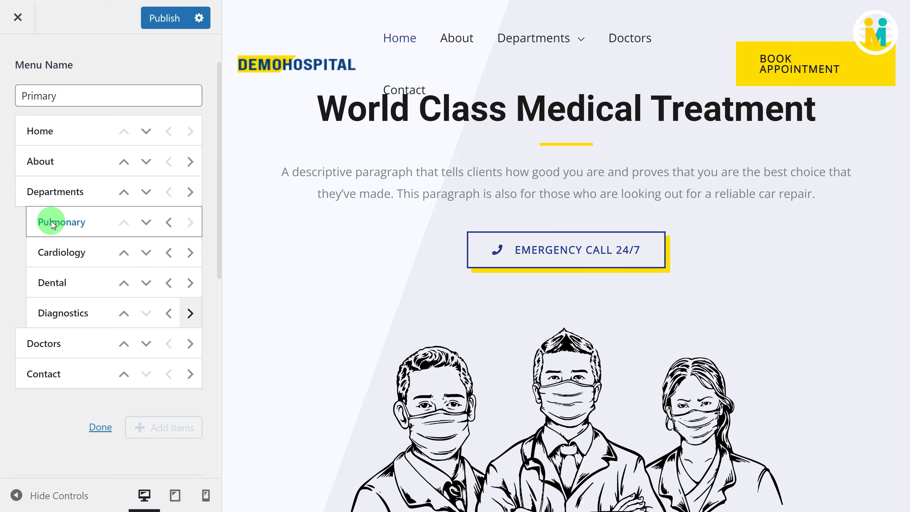
mouse_move(550, 39)
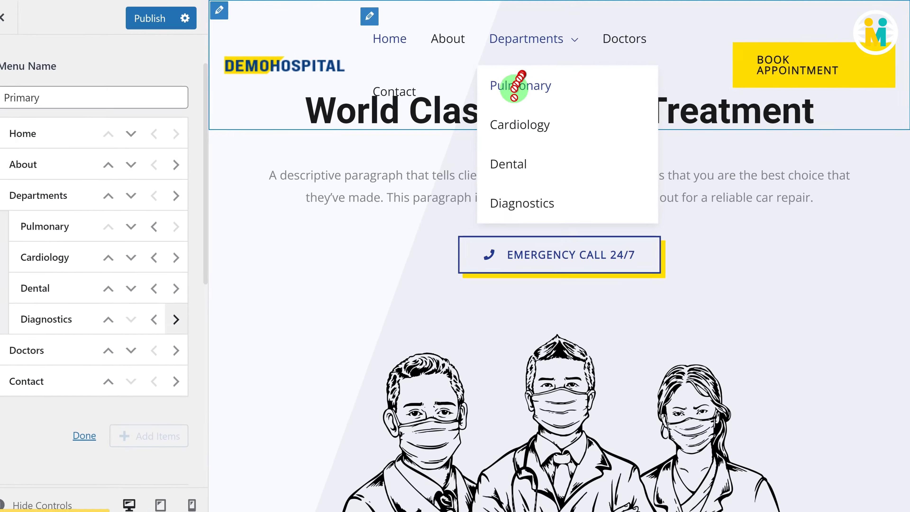
click(101, 427)
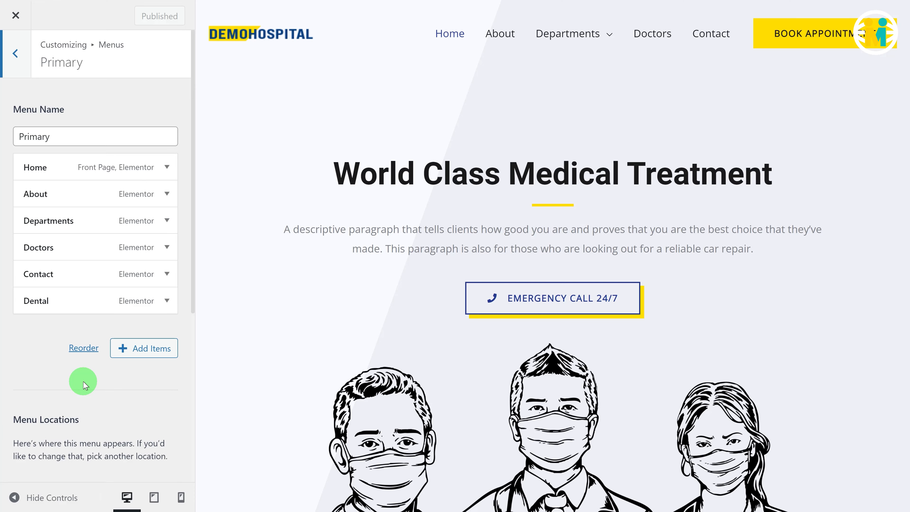
Create a new menu named Helpline without assigning it to any menu location.
click(15, 61)
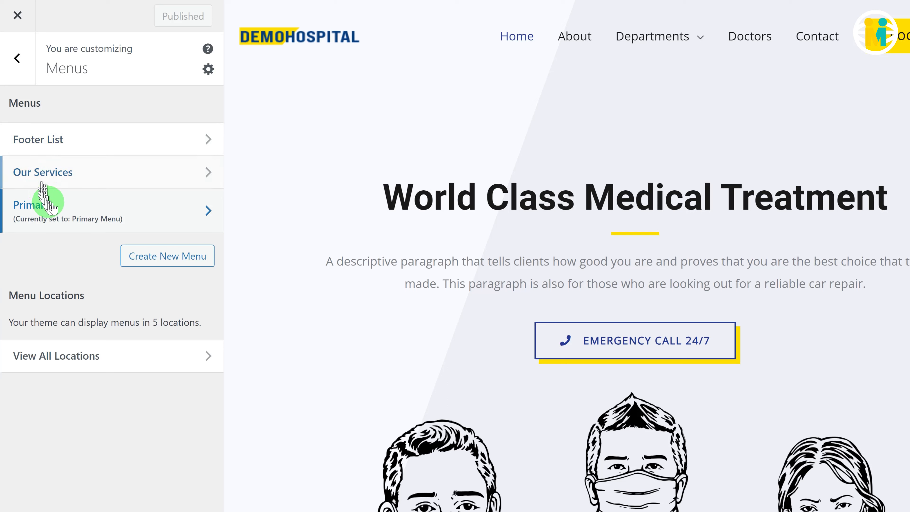
click(148, 258)
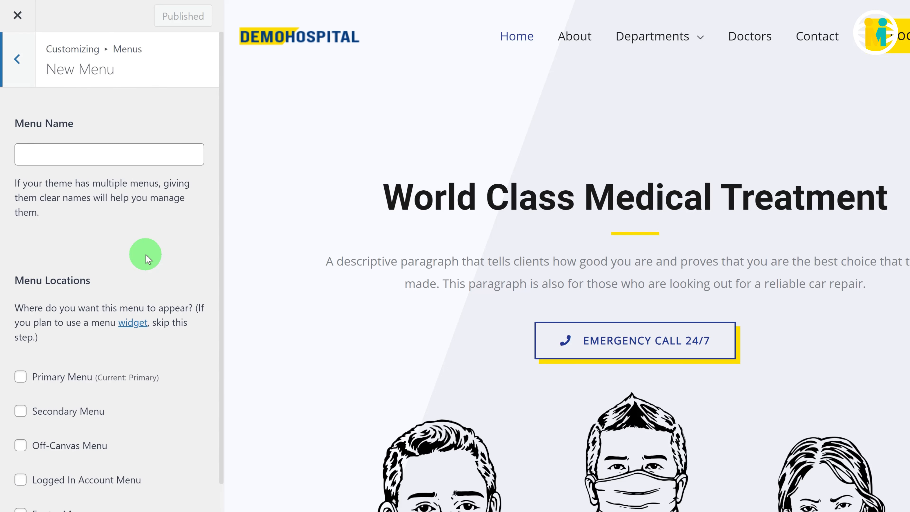
click(75, 158)
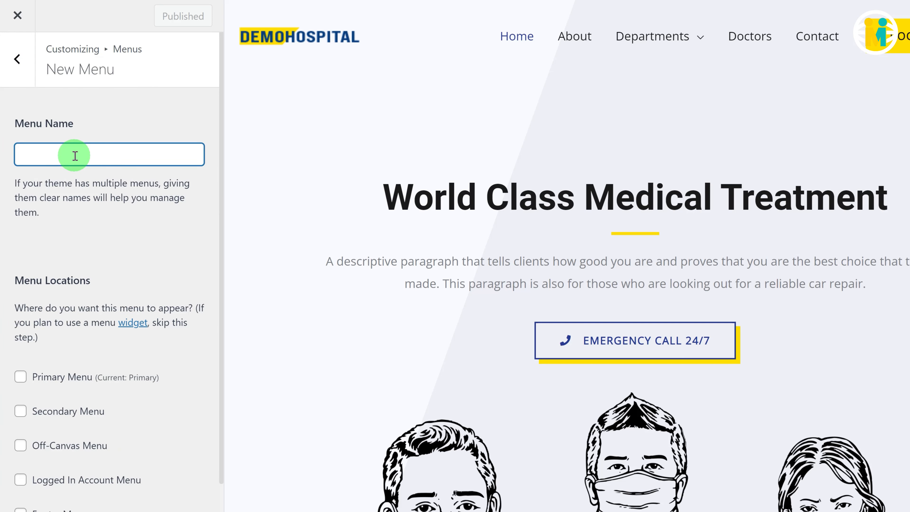
text(Helpline)
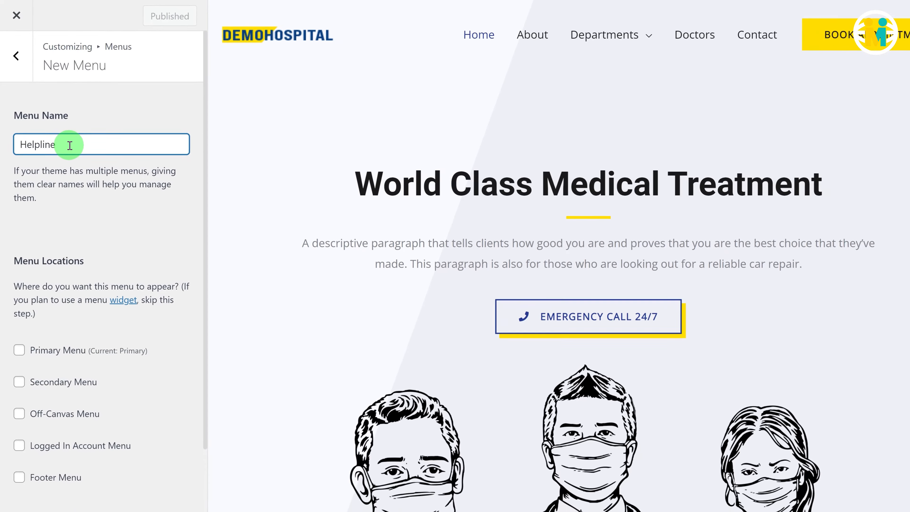
scroll(112, 197, down, 3)
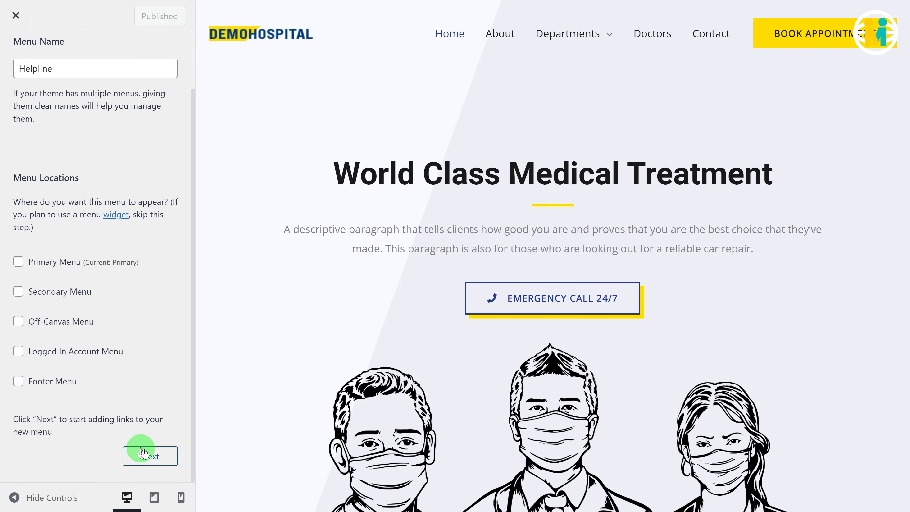
click(143, 452)
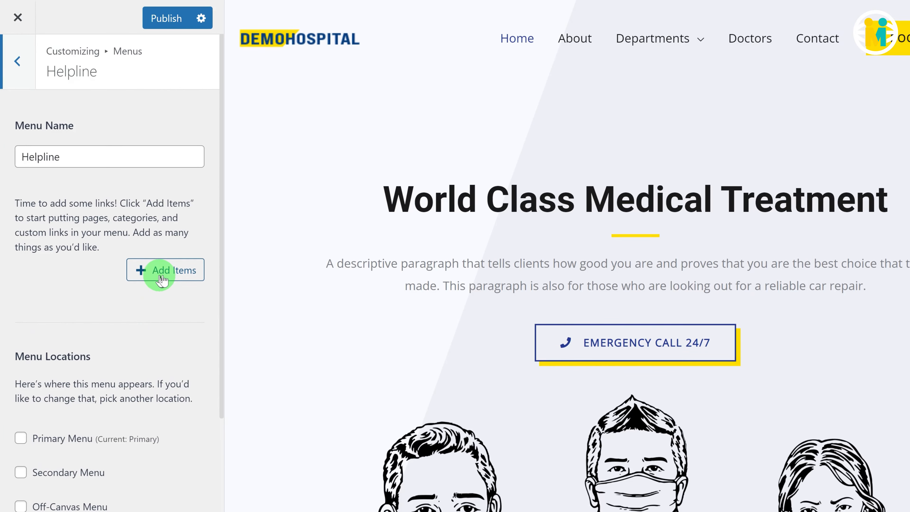
Fill in a custom link for the Helpline menu with a tel: URL containing the phone number and link text beginning "Helpline :".
click(162, 277)
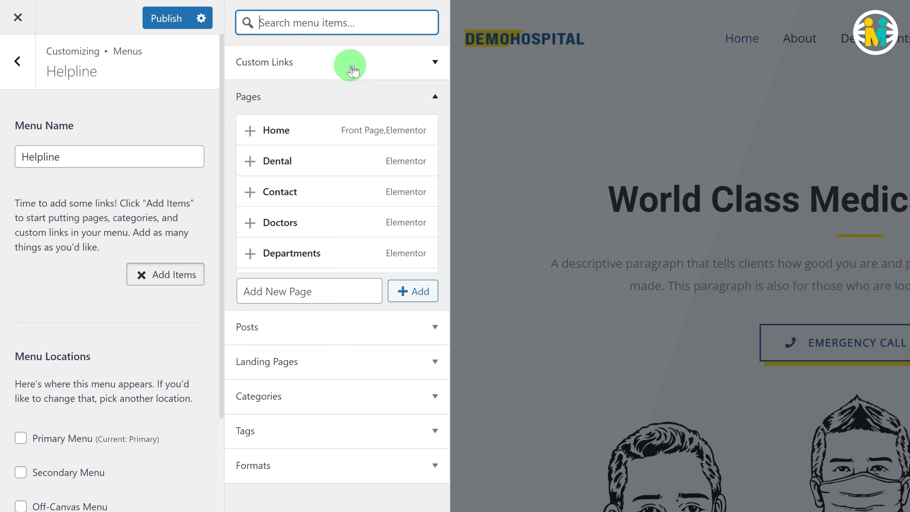
click(353, 70)
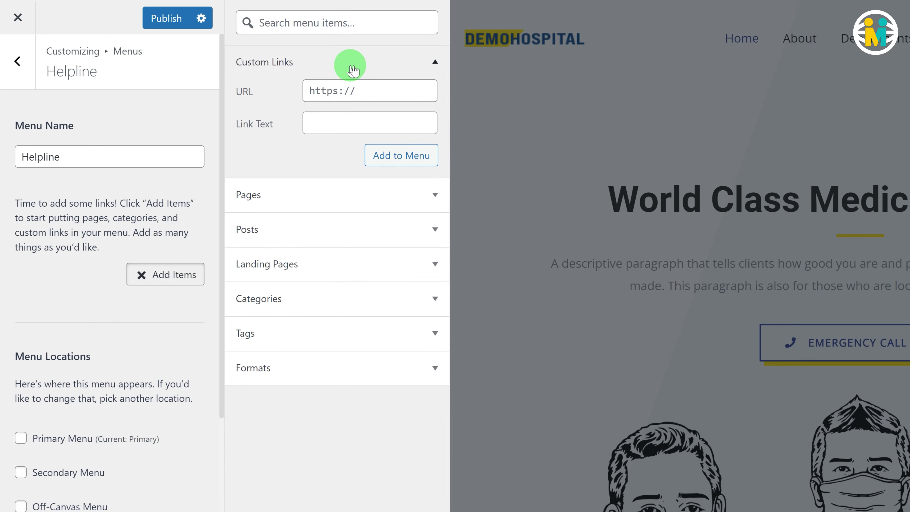
click(340, 90)
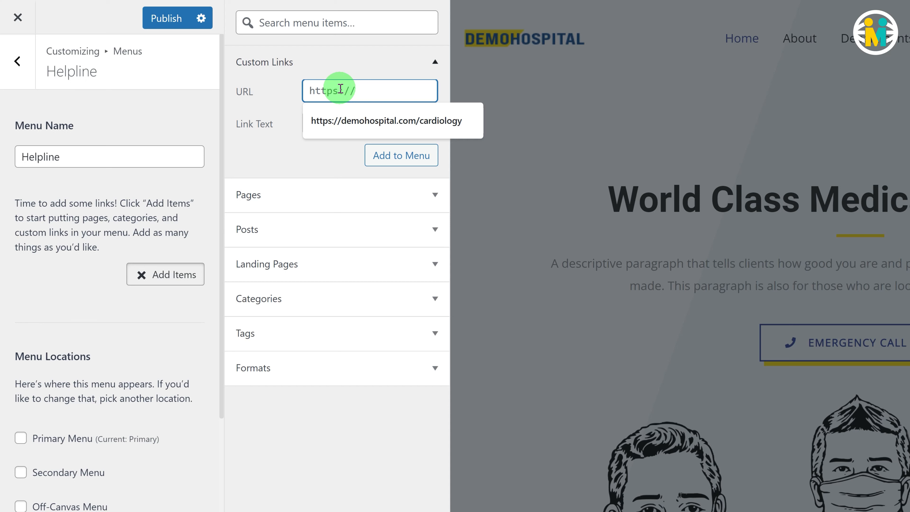
text(tel:+1234567890)
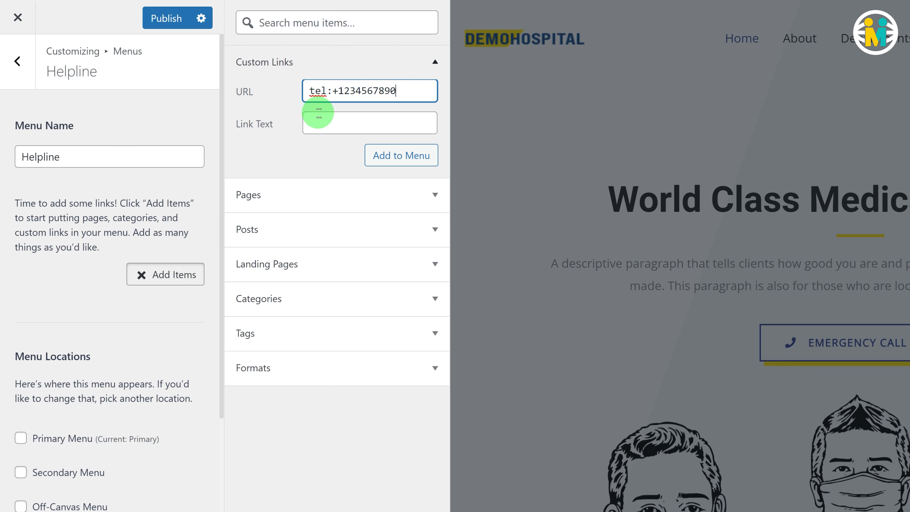
click(319, 121)
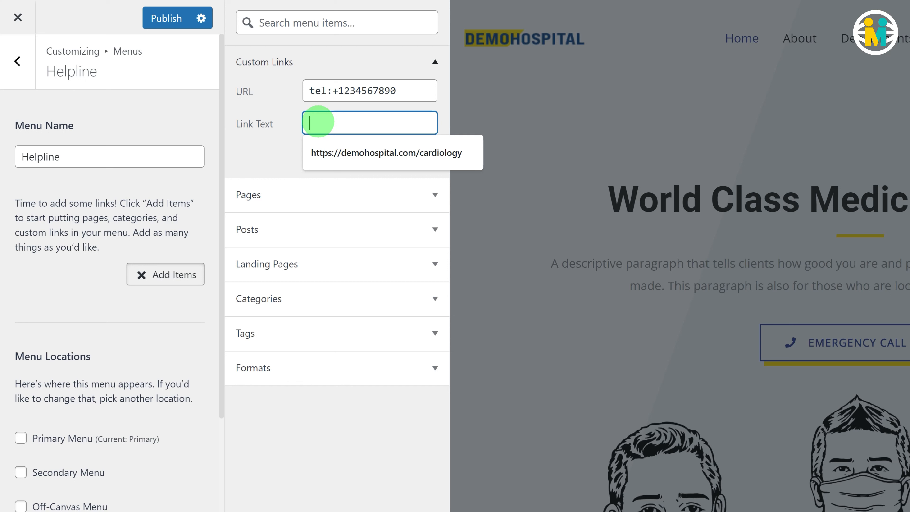
text(Helpline :)
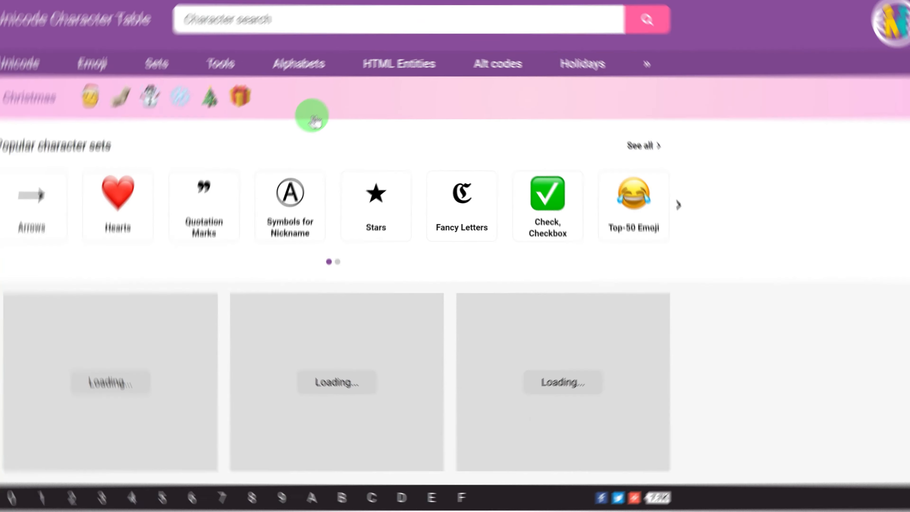
Switch to the Unicode Character Table site, search for "phone" and copy a phone symbol from the matching characters.
click(269, 29)
text(phone)
key(Return)
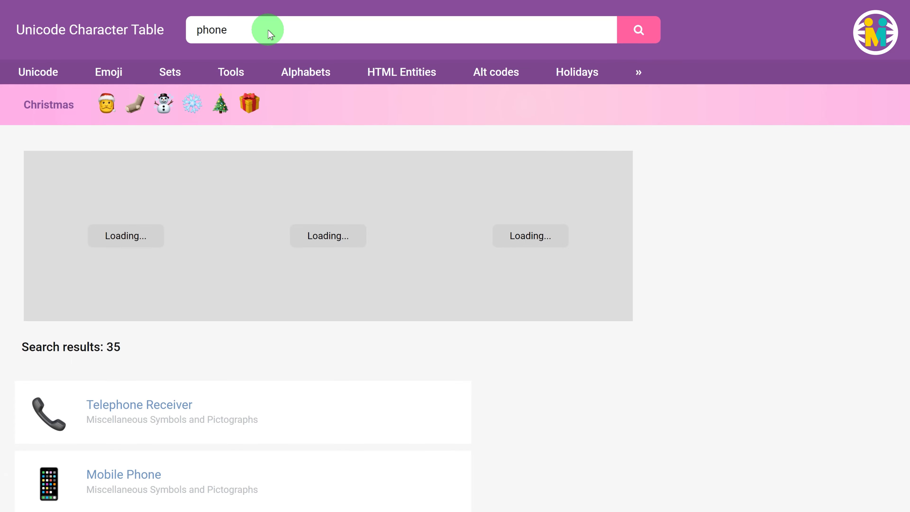
scroll(192, 237, down, 10)
click(442, 212)
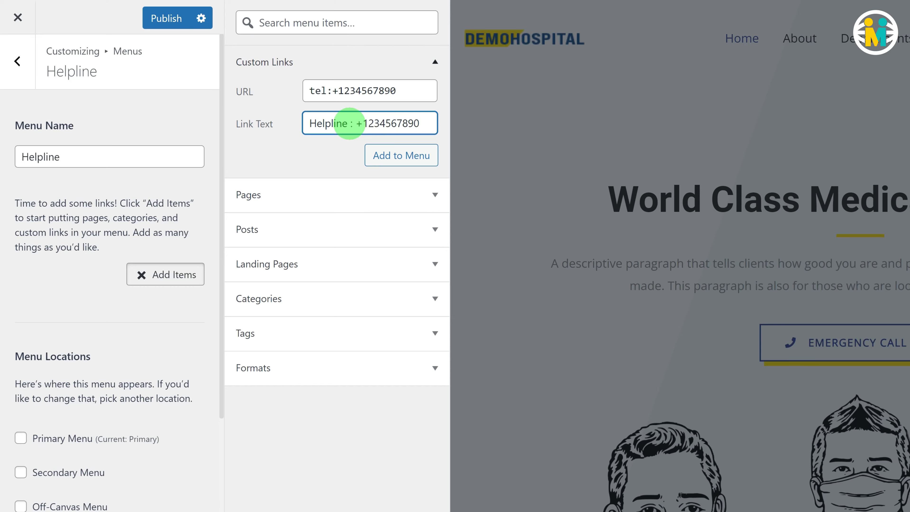
Add the completed helpline custom link to the Helpline menu and return to the main customizer options.
click(397, 156)
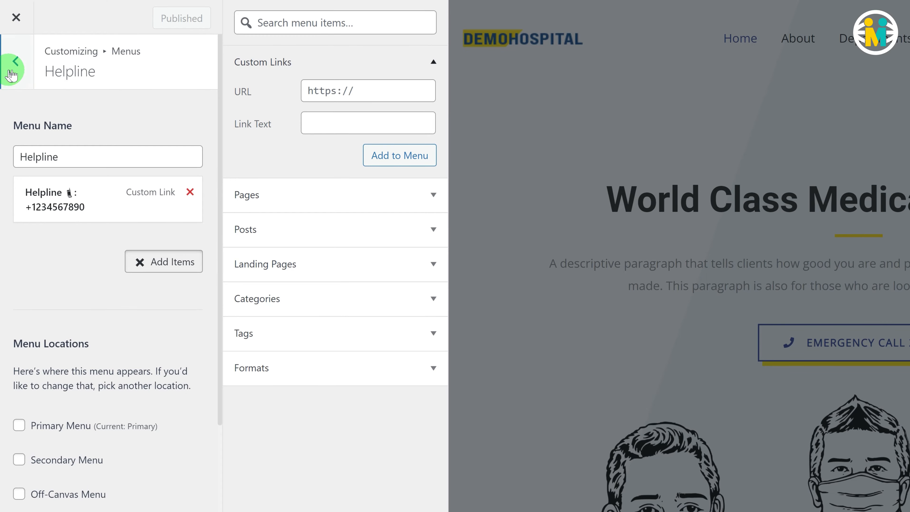
click(14, 68)
click(14, 72)
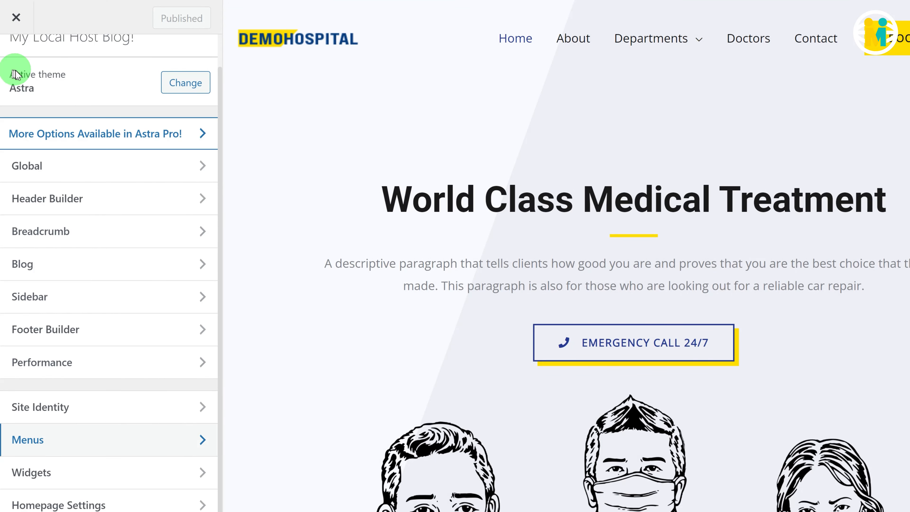
Open the Header Builder and remove the Site Title & Logo, Primary Menu and Button elements from the middle header row.
click(50, 201)
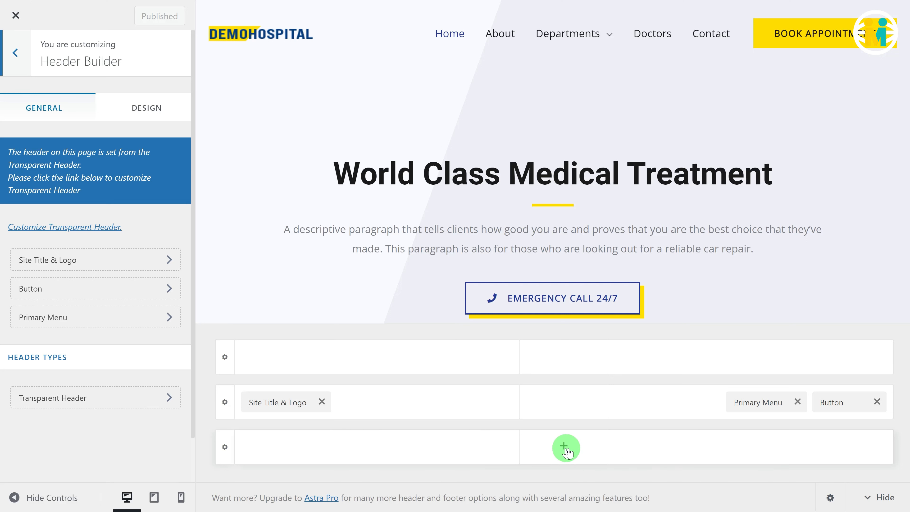
click(322, 402)
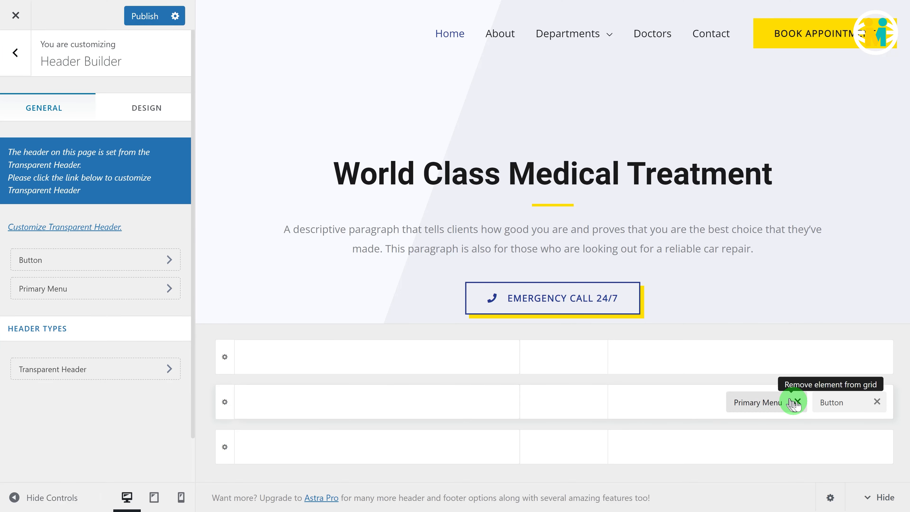
click(798, 402)
click(878, 402)
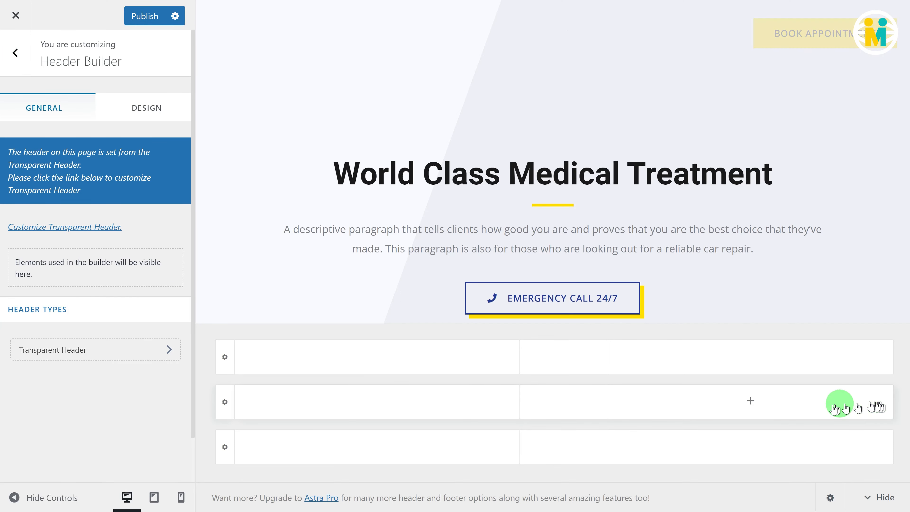
Add the Site Title & Logo element to the left section of the middle header row.
click(485, 405)
click(371, 399)
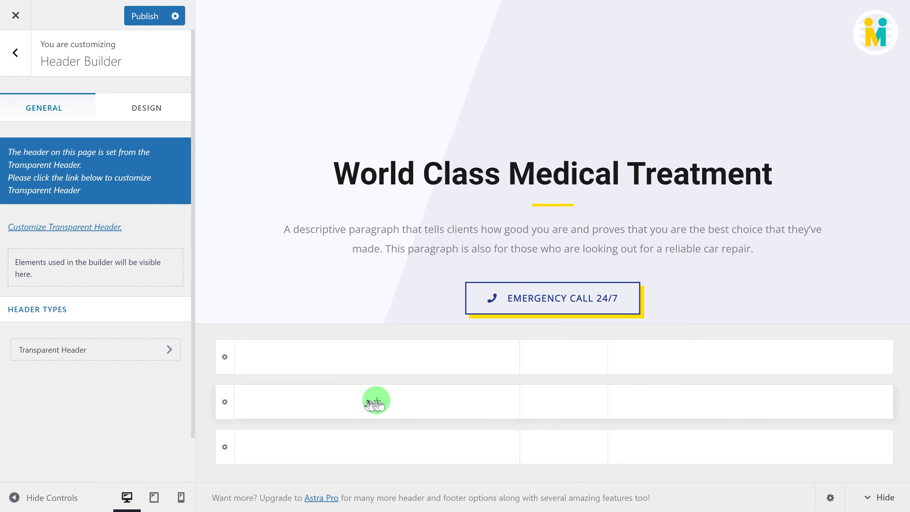
click(377, 401)
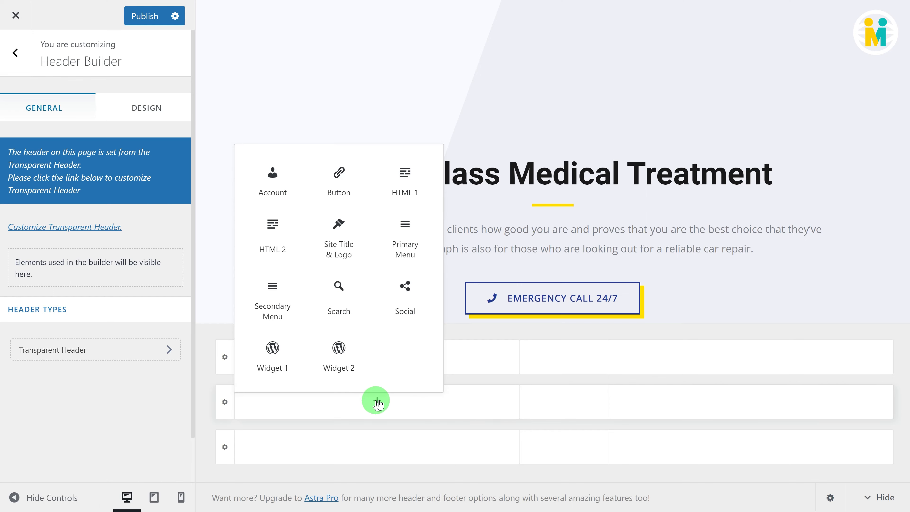
click(341, 252)
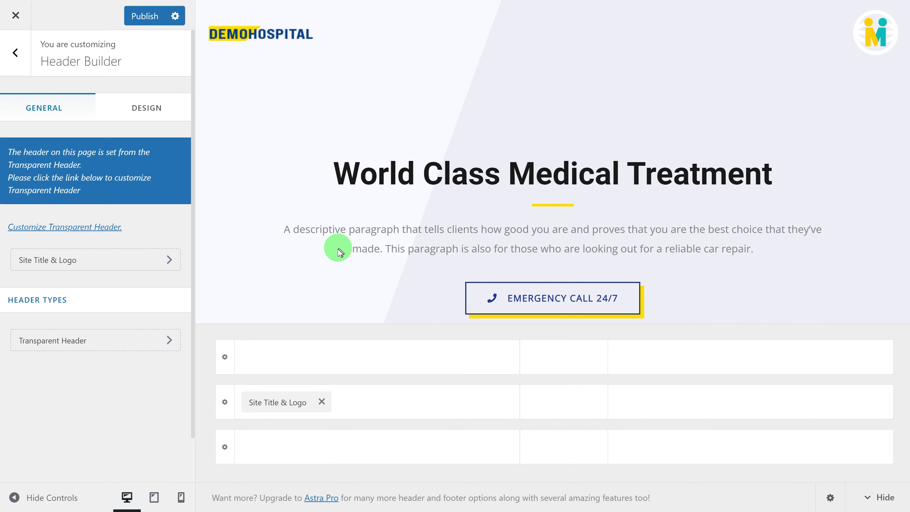
drag(281, 389, 272, 396)
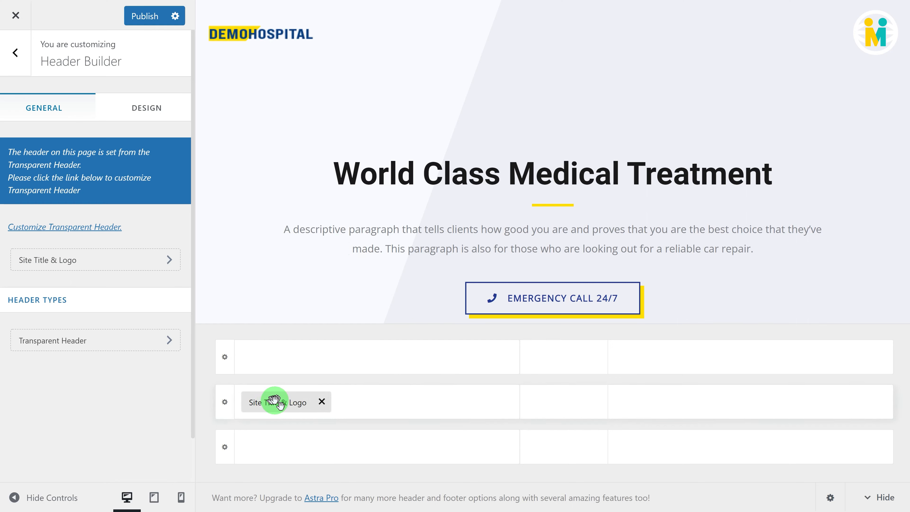
Change the header logo to the media library image cropped-logodemo-01.png.
click(275, 402)
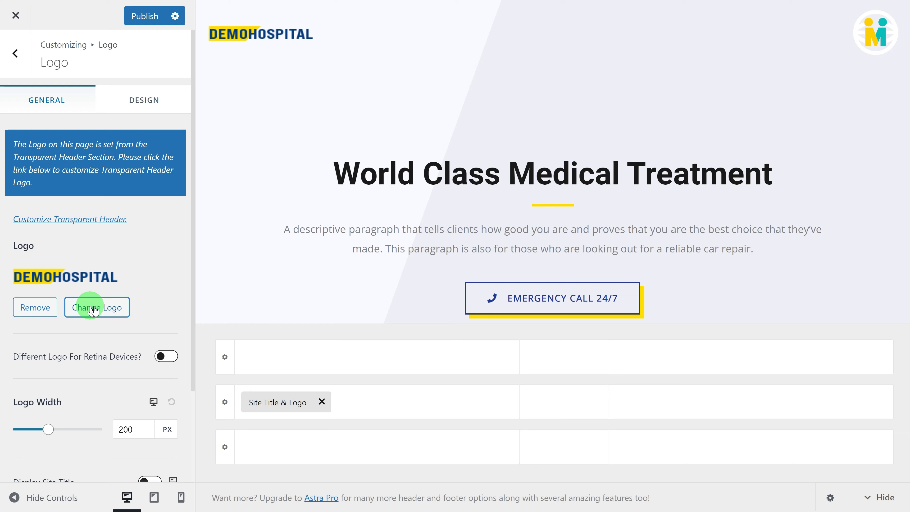
click(100, 310)
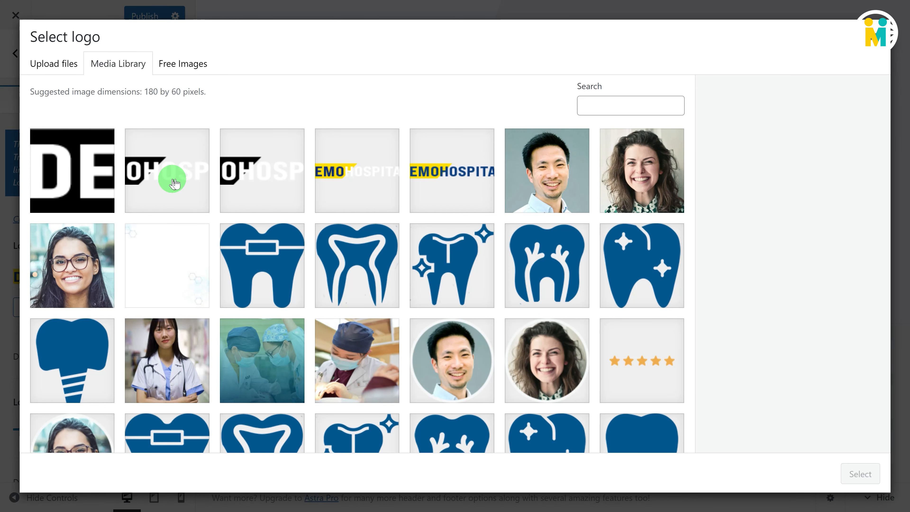
click(175, 183)
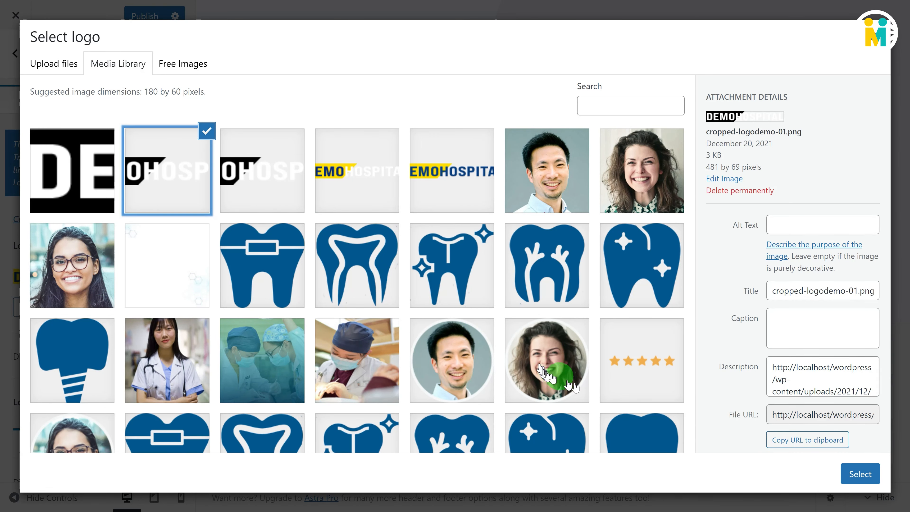
click(860, 466)
click(786, 474)
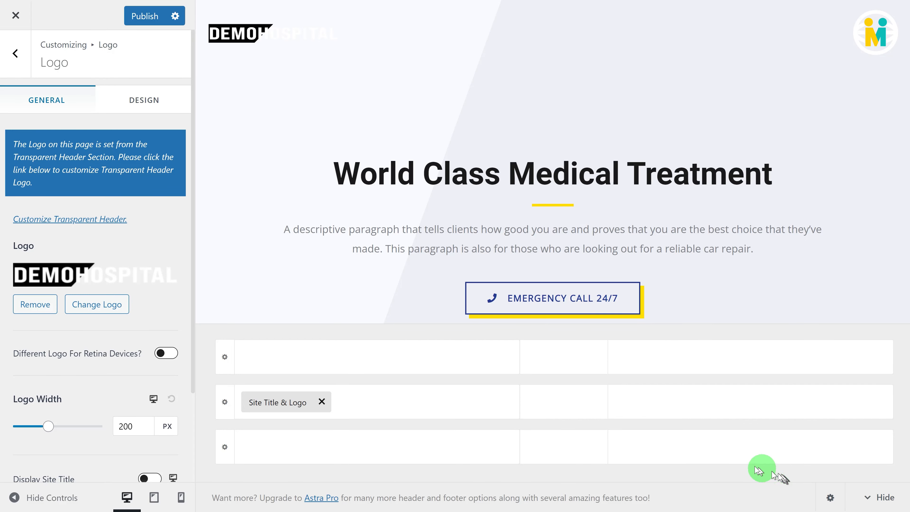
Try a different logo for retina devices using logodemo-01.png, and disable the option again.
click(166, 353)
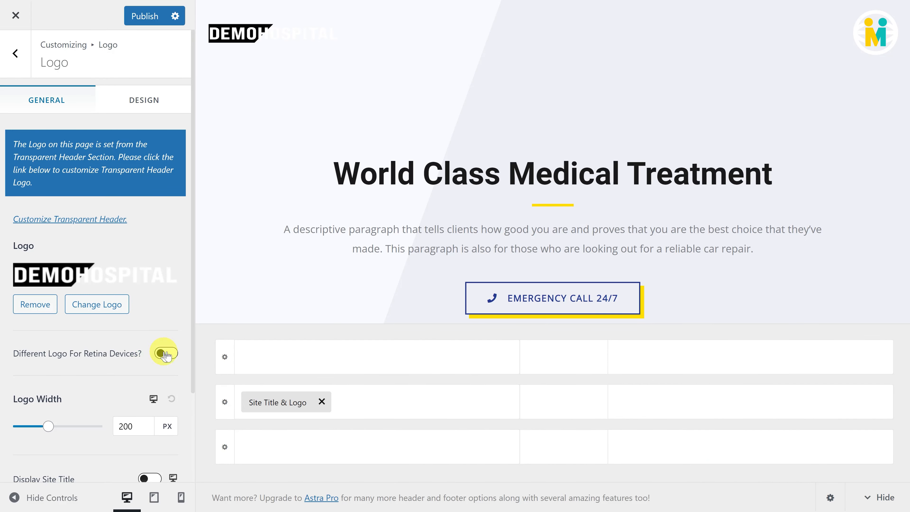
click(101, 419)
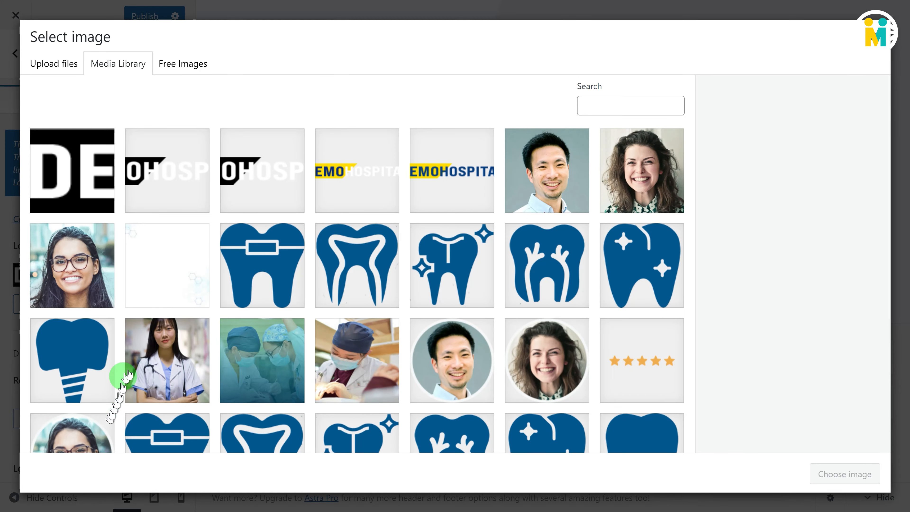
click(356, 168)
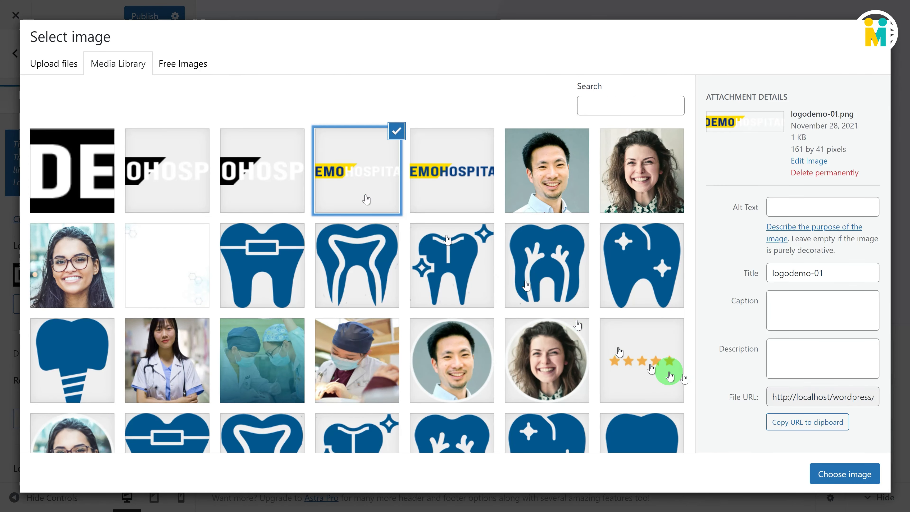
click(832, 476)
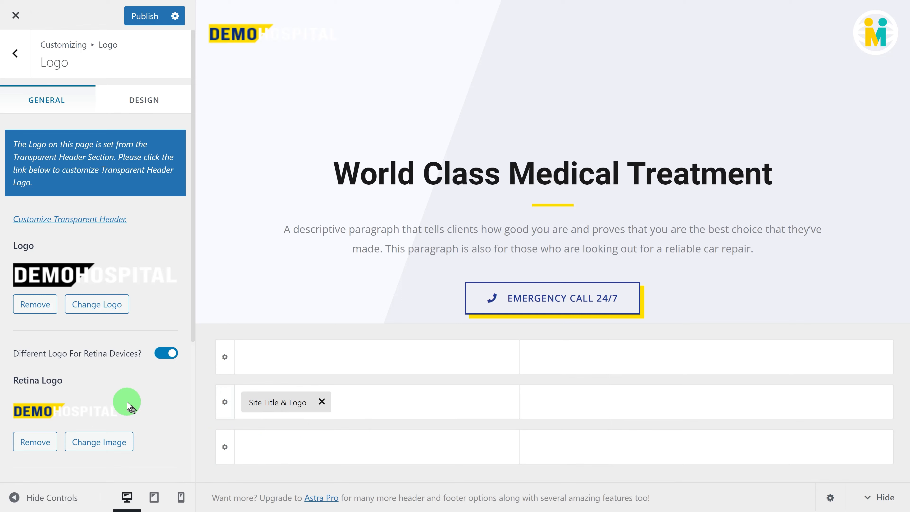
scroll(128, 404, down, 2)
click(165, 236)
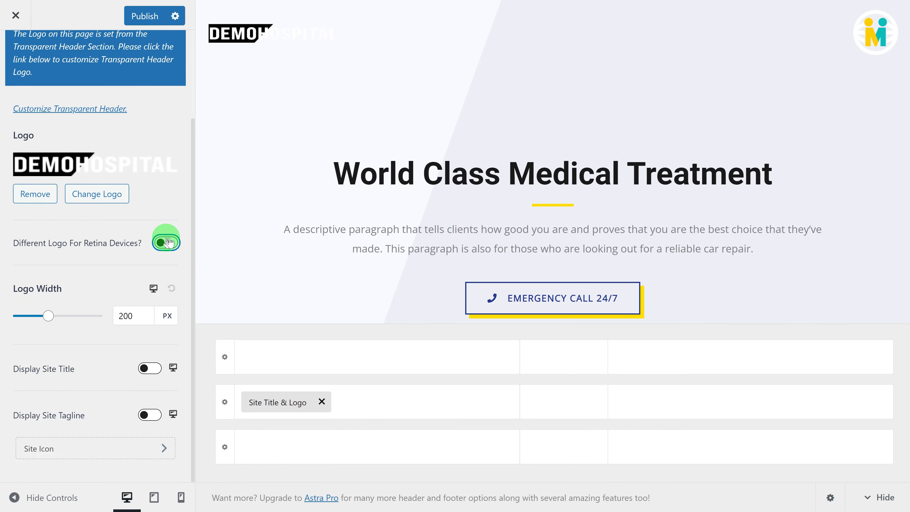
Set the logo width to 285 px for desktop and 220 px for mobile, and return to the desktop preview.
click(48, 317)
mouse_move(49, 320)
mouse_down()
mouse_move(80, 319)
mouse_move(49, 320)
mouse_move(58, 319)
mouse_up()
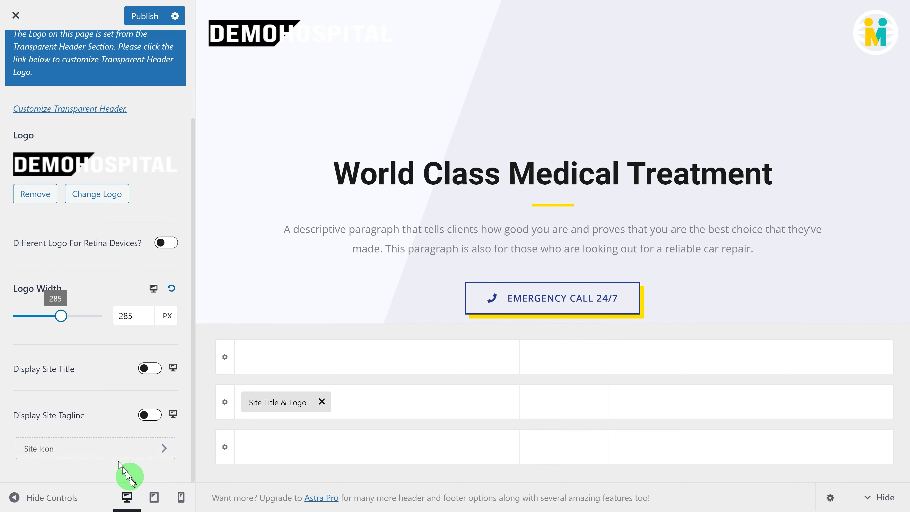
click(153, 500)
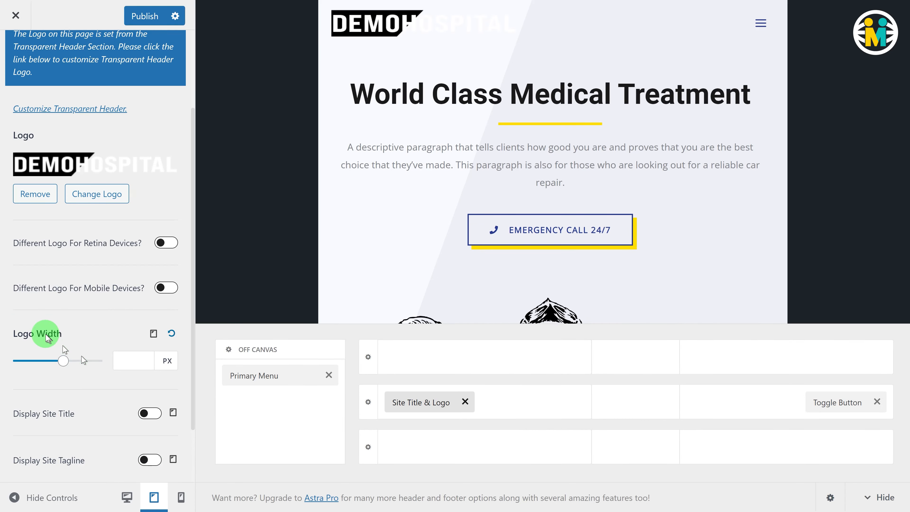
mouse_move(62, 361)
mouse_down()
mouse_move(72, 365)
mouse_move(48, 365)
mouse_up()
click(181, 497)
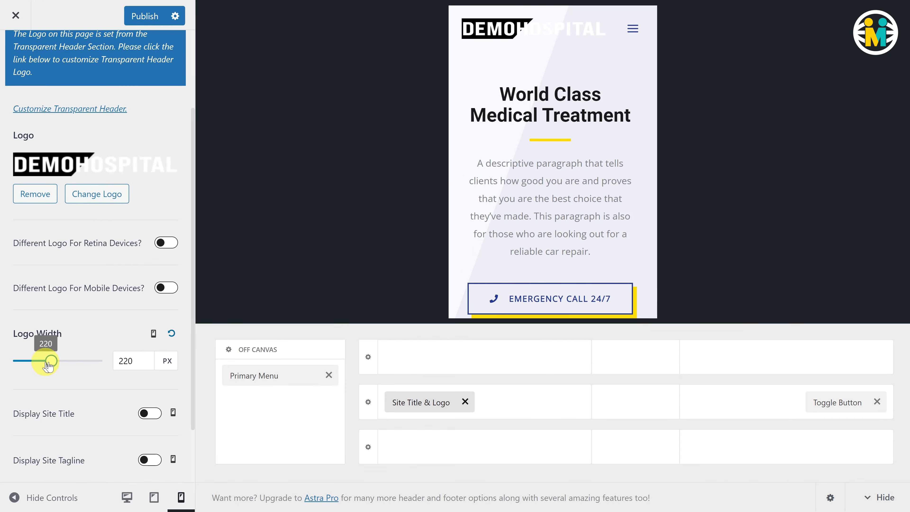
click(127, 497)
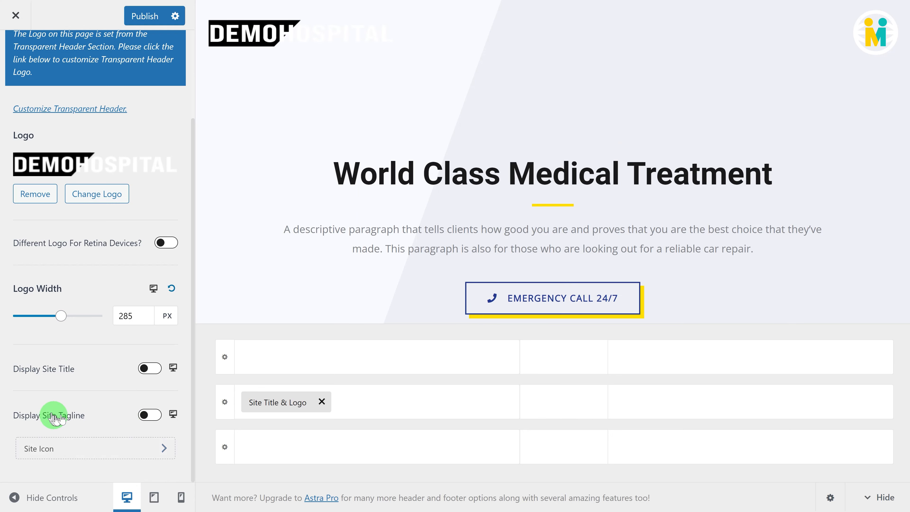
Try displaying the site title and tagline with the logo, and turn both off again.
click(149, 369)
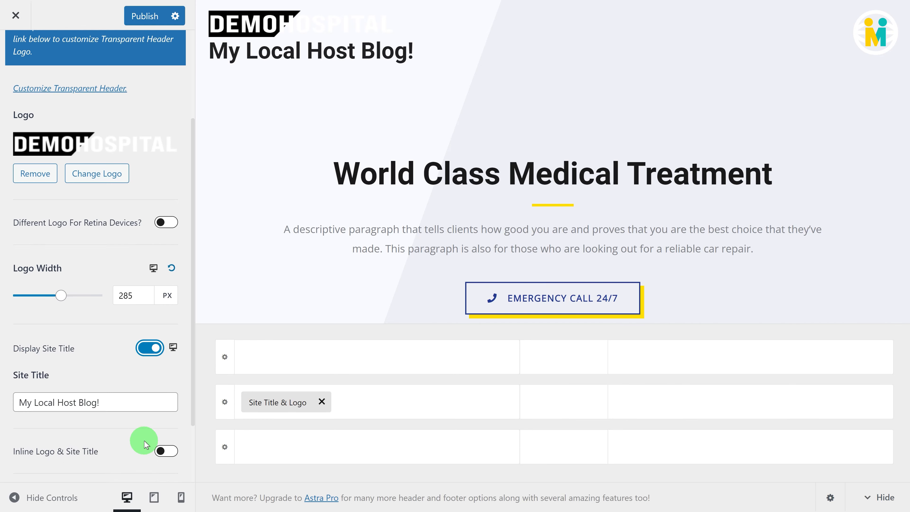
scroll(150, 431, down, 3)
click(148, 458)
scroll(119, 438, down, 1)
scroll(113, 430, down, 2)
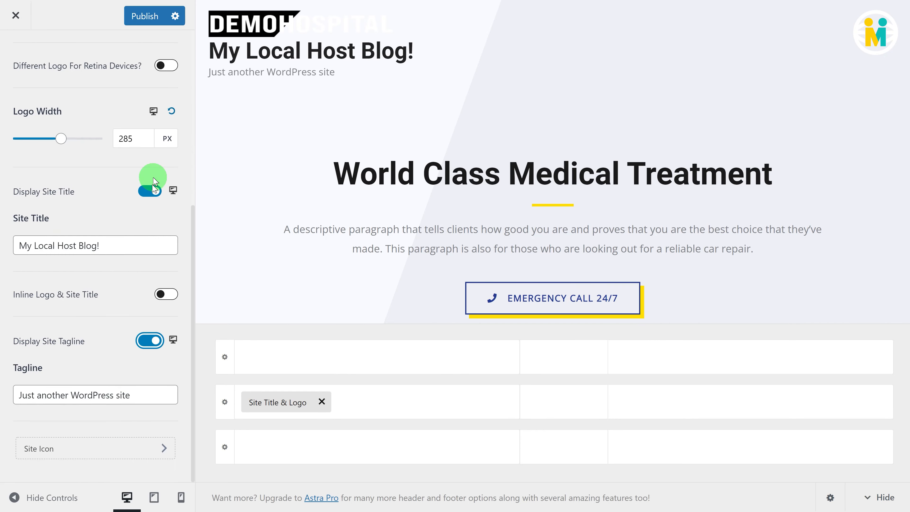
click(149, 189)
click(148, 350)
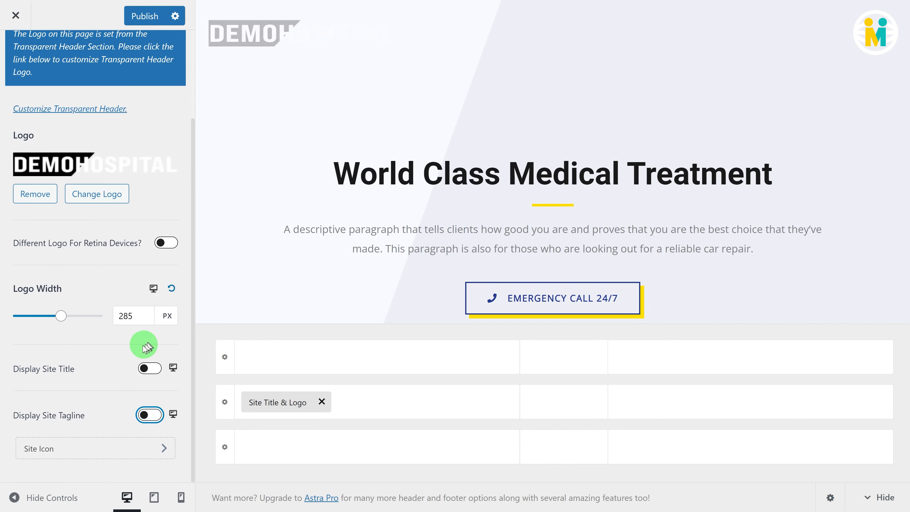
Set the site icon to the media library image cropped-logodemo-01-1.png and publish the changes.
click(42, 450)
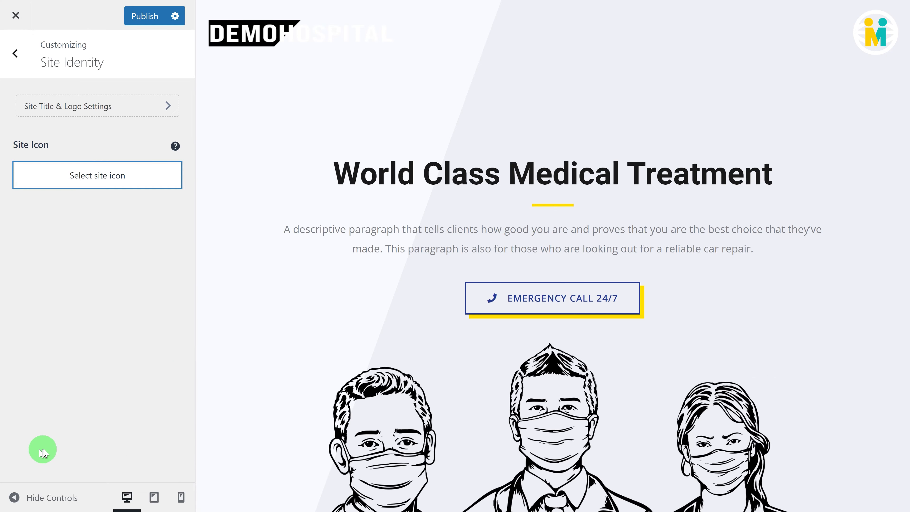
click(101, 176)
click(87, 182)
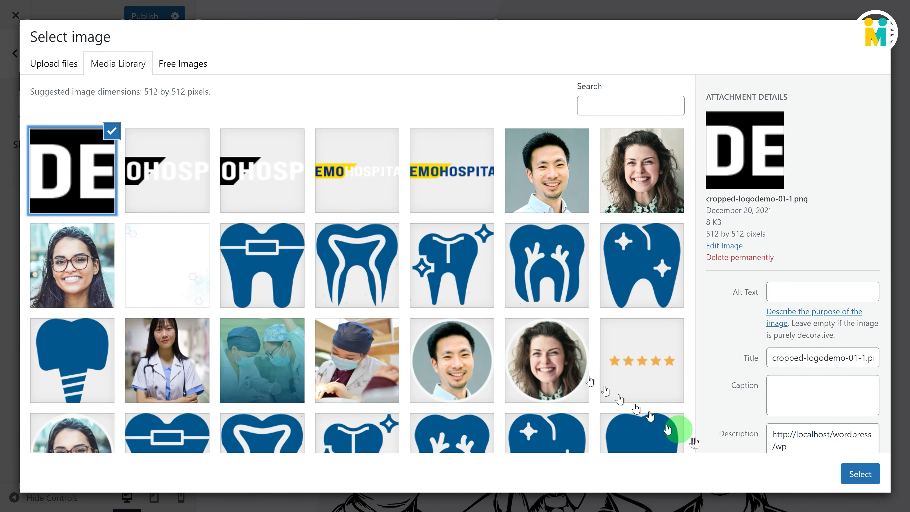
click(860, 472)
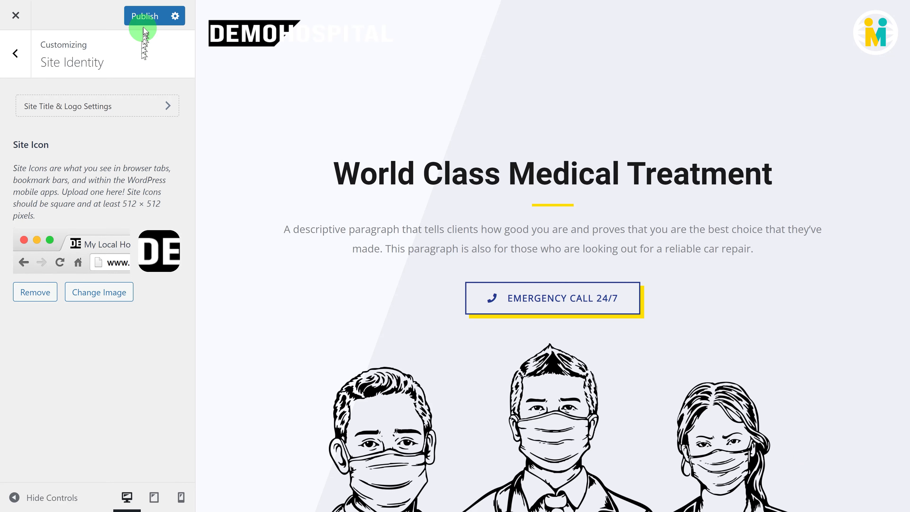
click(142, 18)
Return to the Header Builder and add the Primary Menu to the right section of the middle header row.
click(25, 55)
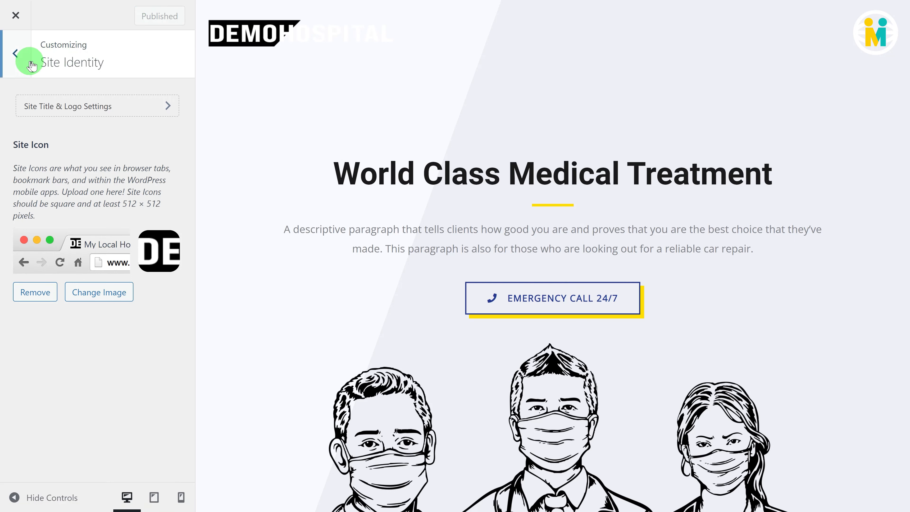
scroll(107, 252, up, 1)
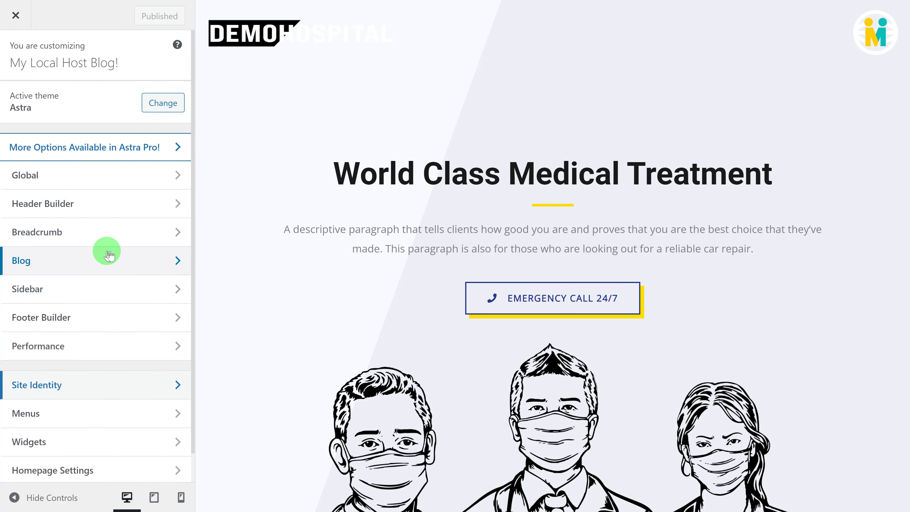
click(96, 204)
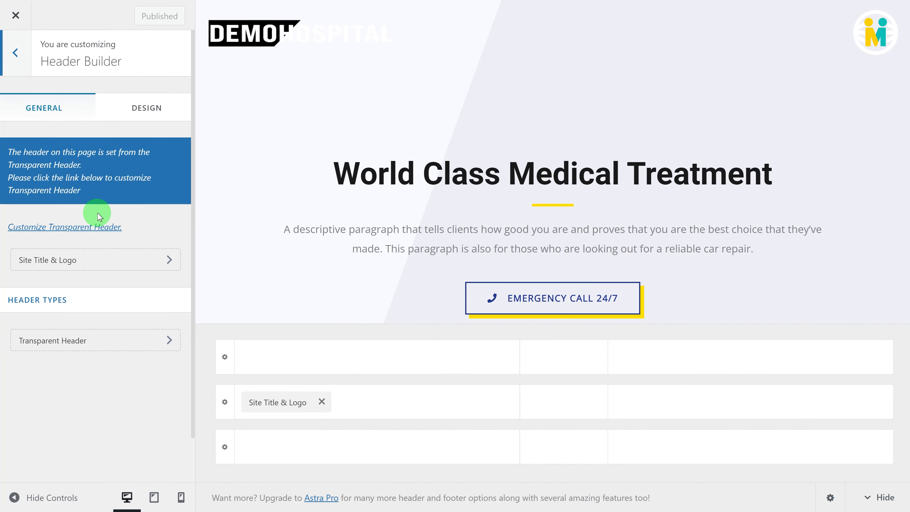
click(284, 406)
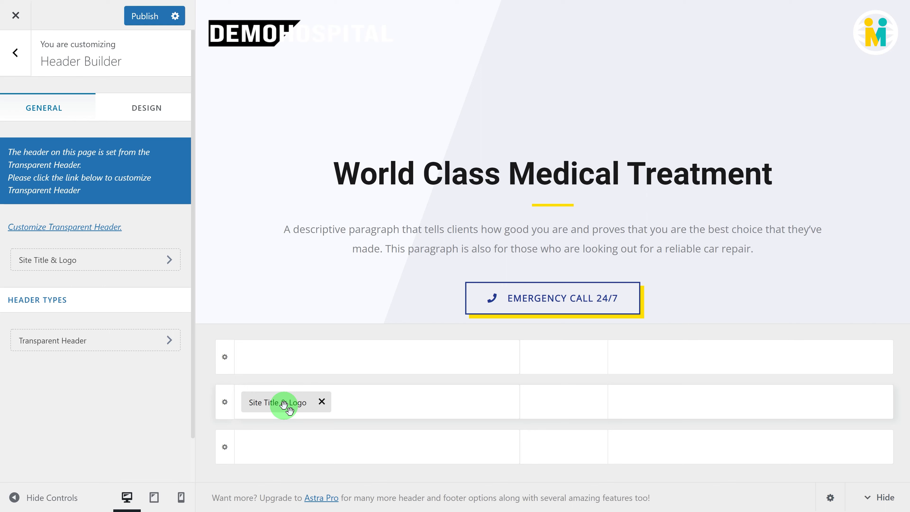
click(738, 408)
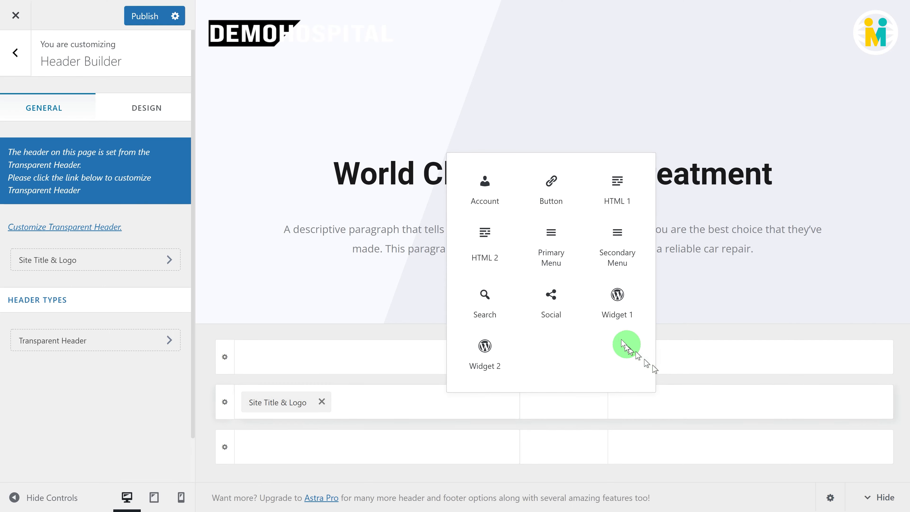
click(553, 263)
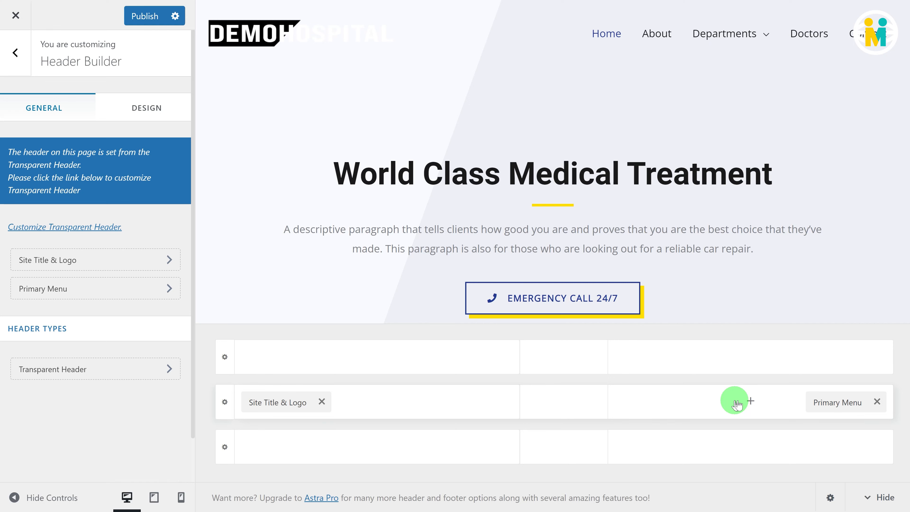
Add a Button to the right section of the middle header row and set its text to Get Appointment.
click(737, 405)
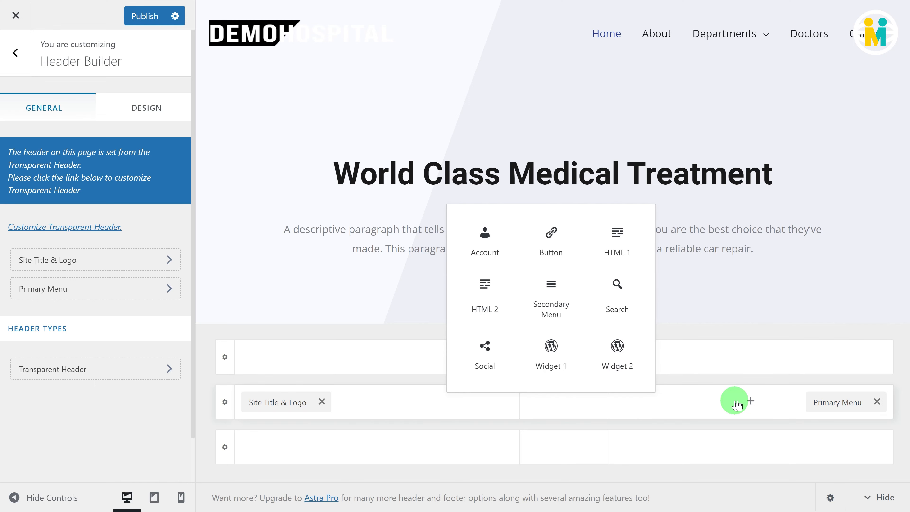
click(558, 257)
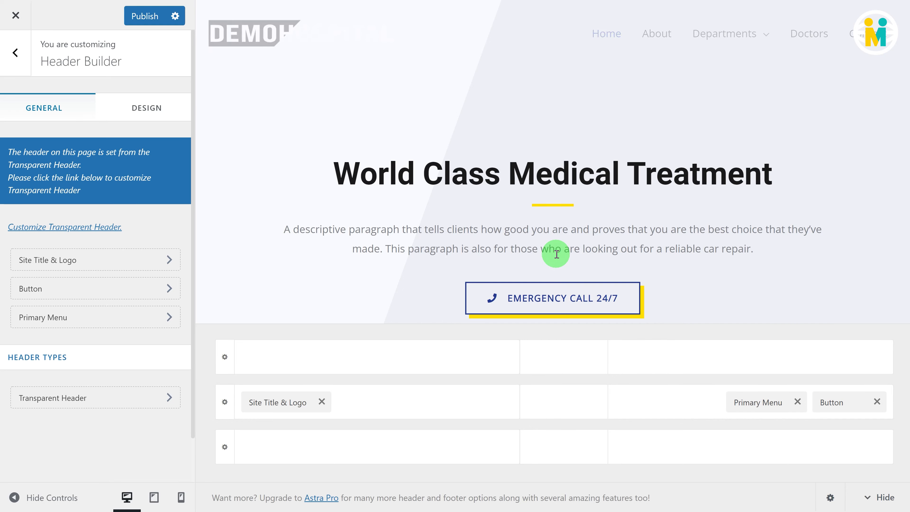
click(835, 401)
drag(159, 165, 2, 162)
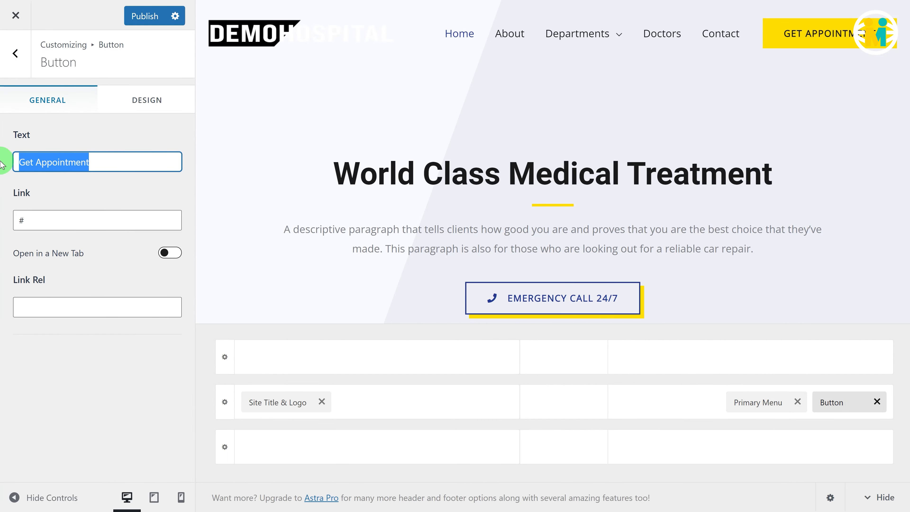
text(Get Appointme)
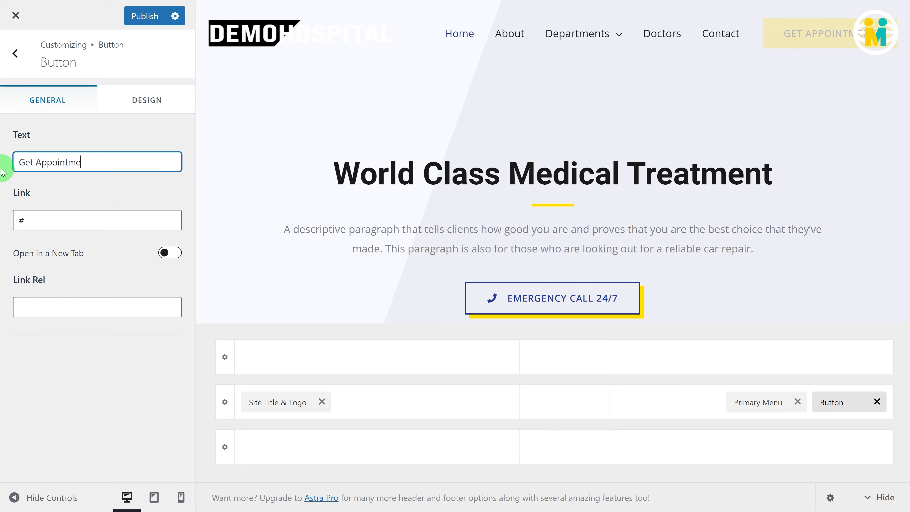
text(nt)
drag(39, 219, 9, 227)
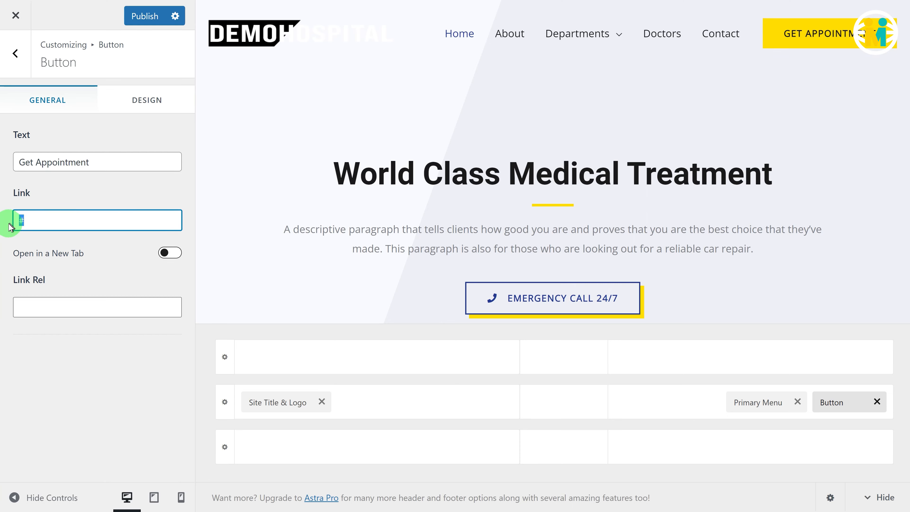
text(https://demohospital.com/appointment)
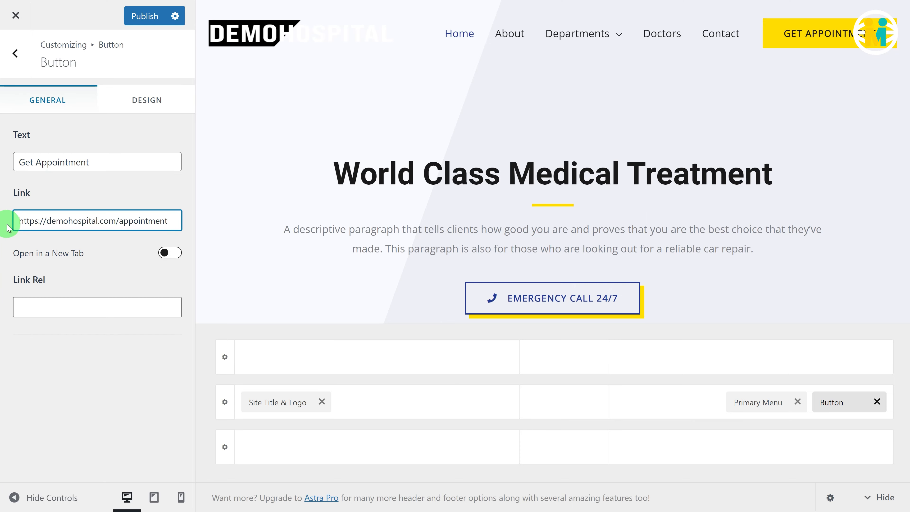
click(173, 254)
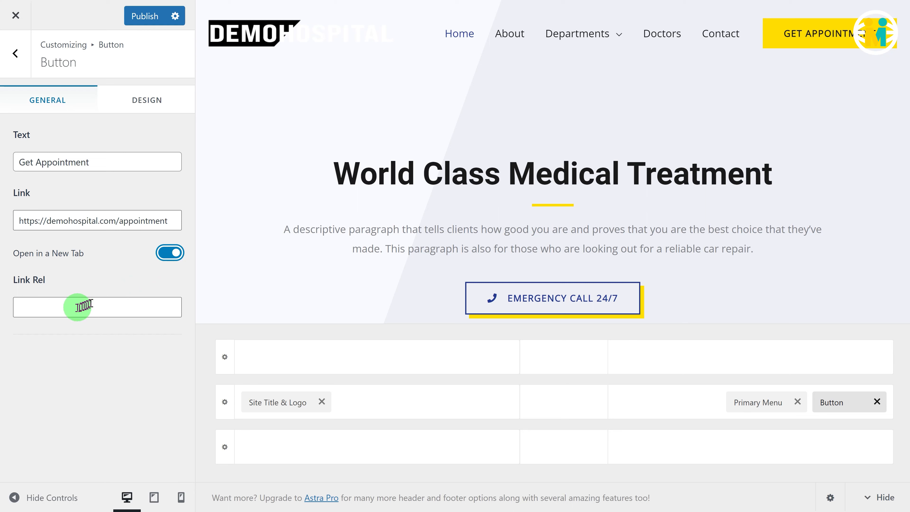
click(74, 307)
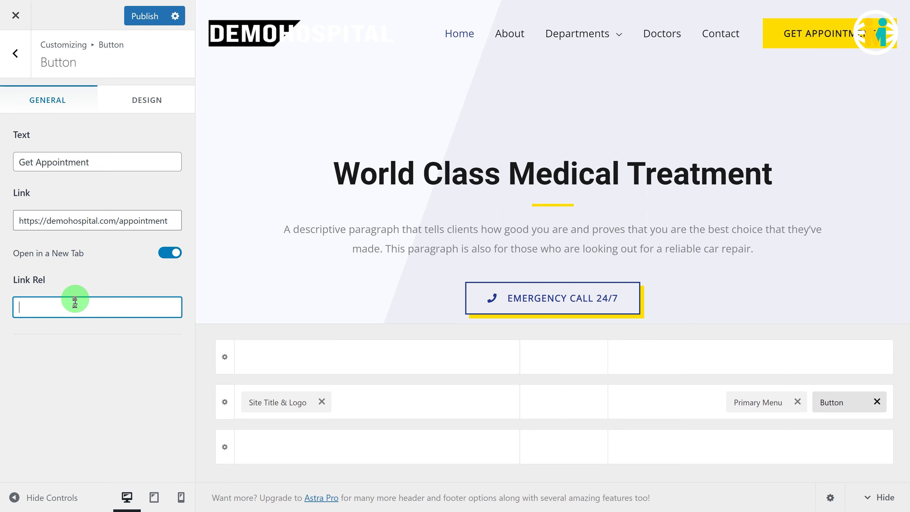
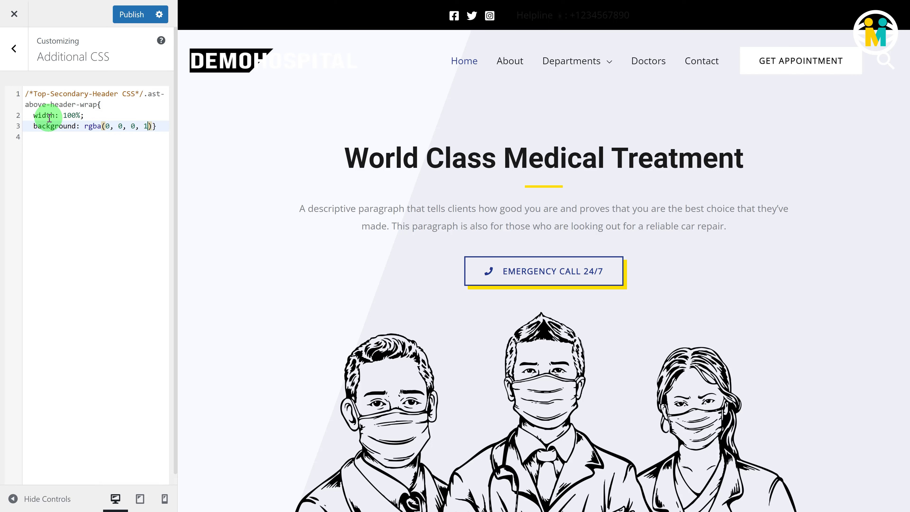
Complete the .ast-above-header-wrap rule in the Additional CSS, ending the background declaration and adding padding: 0px.
text(;)
key(Return)
key(End)
key(Return)
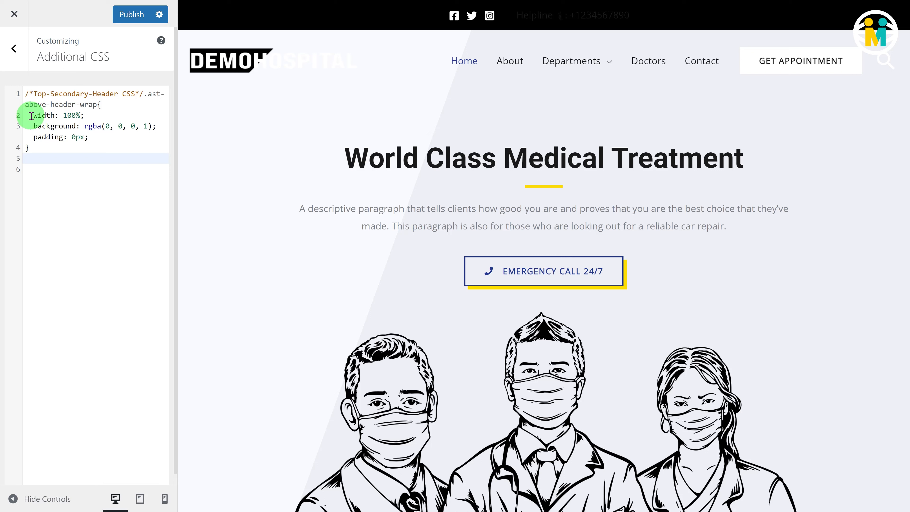
drag(31, 116, 83, 115)
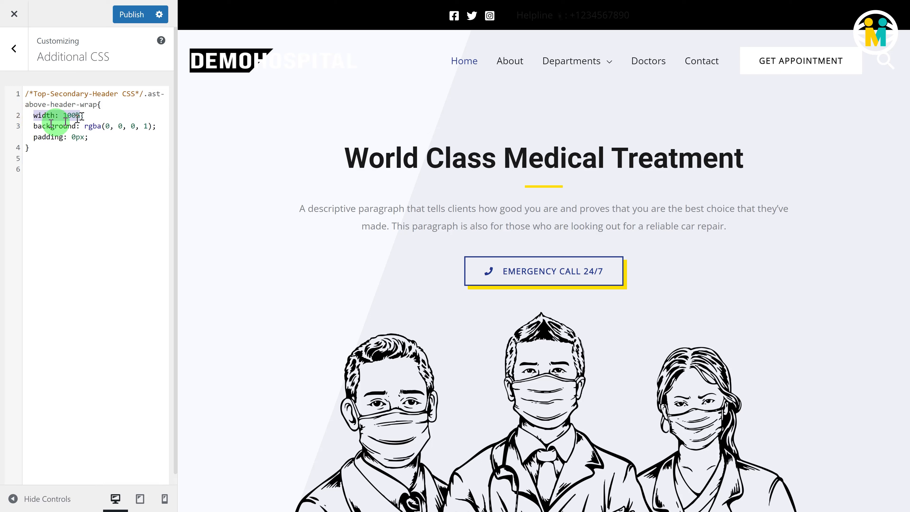
drag(27, 126, 96, 116)
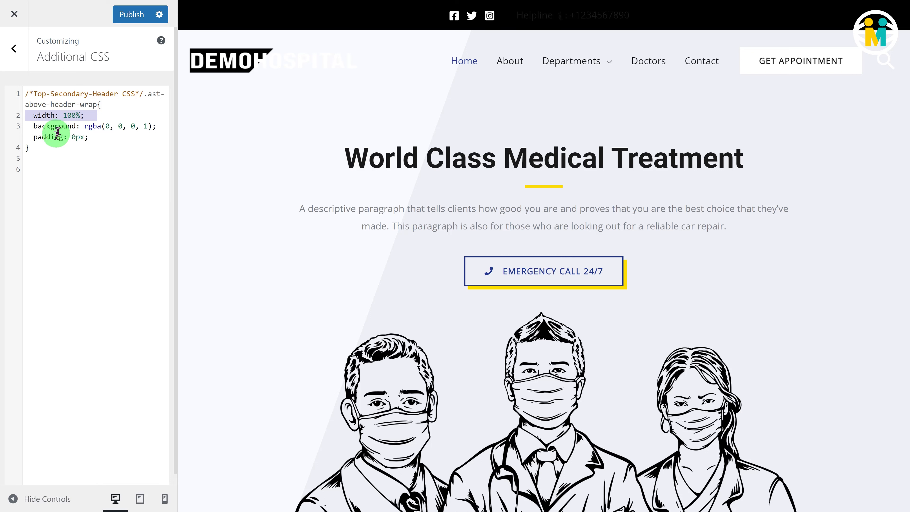
Add the comment /*top-secondry-header for help button css*/ below the .ast-above-header-wrap rule, leaving blank lines between them.
click(32, 159)
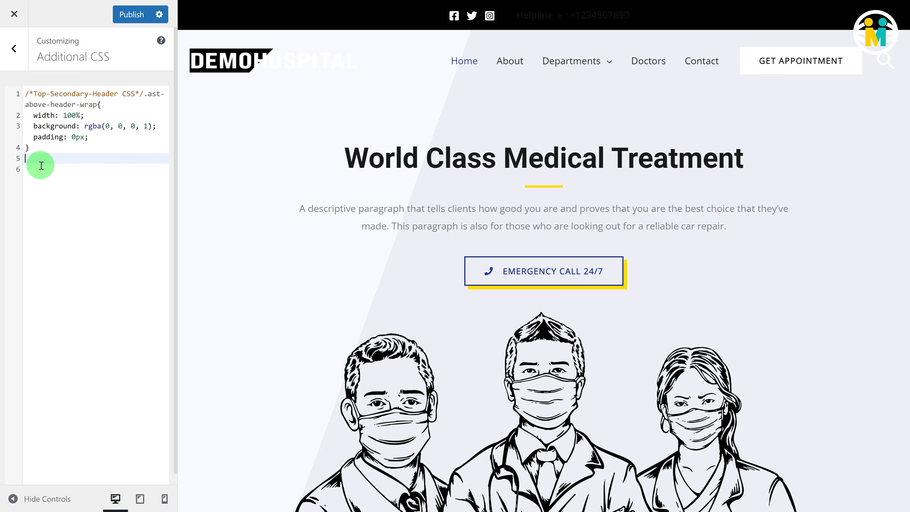
key(Return)
key(Return)
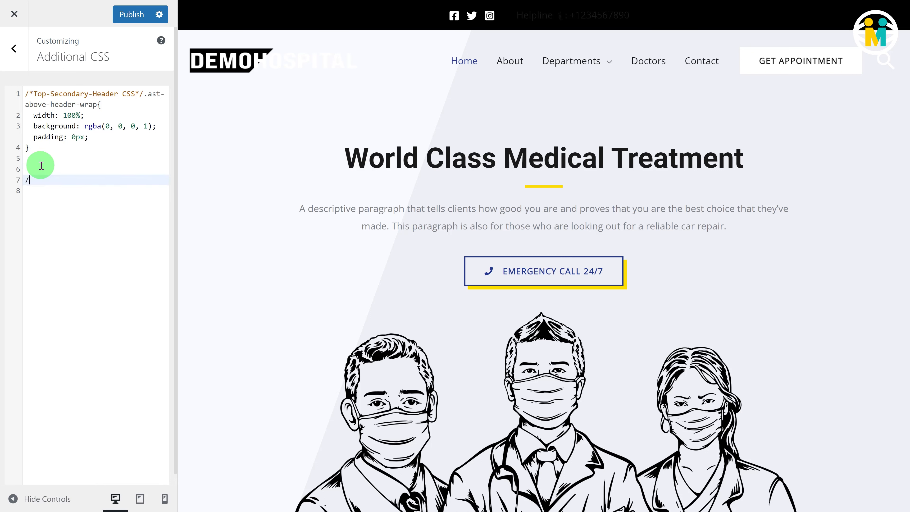
text(/*top-secondry-header for)
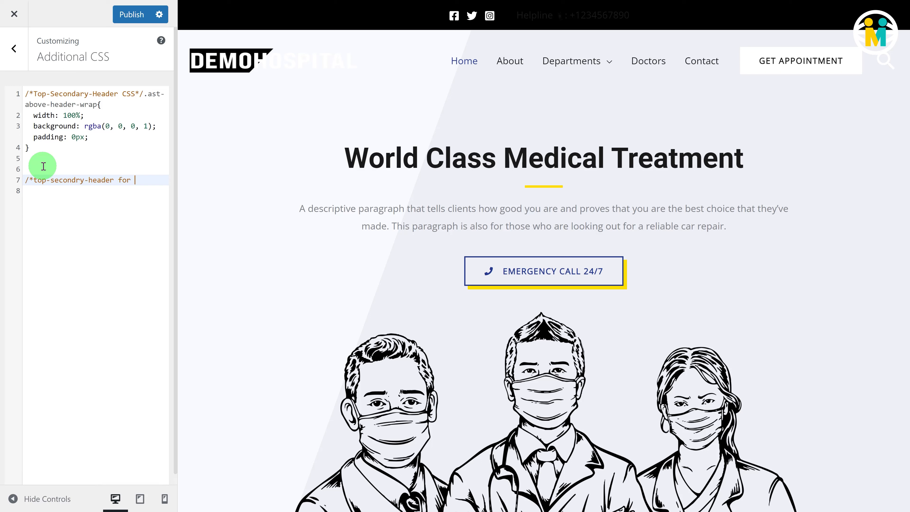
text( help button css*/)
key(Return)
Write a CSS rule for li.menu-highlight with padding: 0px 5px !important.
text(1)
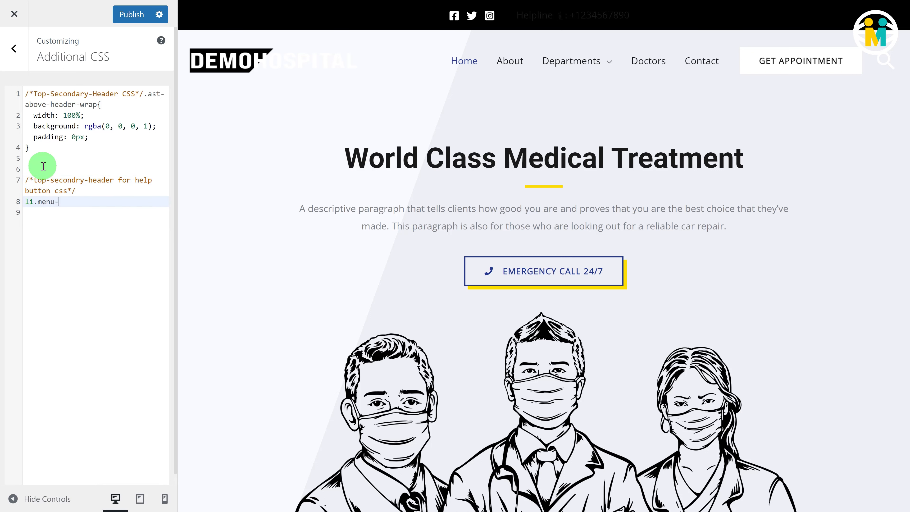
text(i.menu-highlight {)
key(Return)
text(padding)
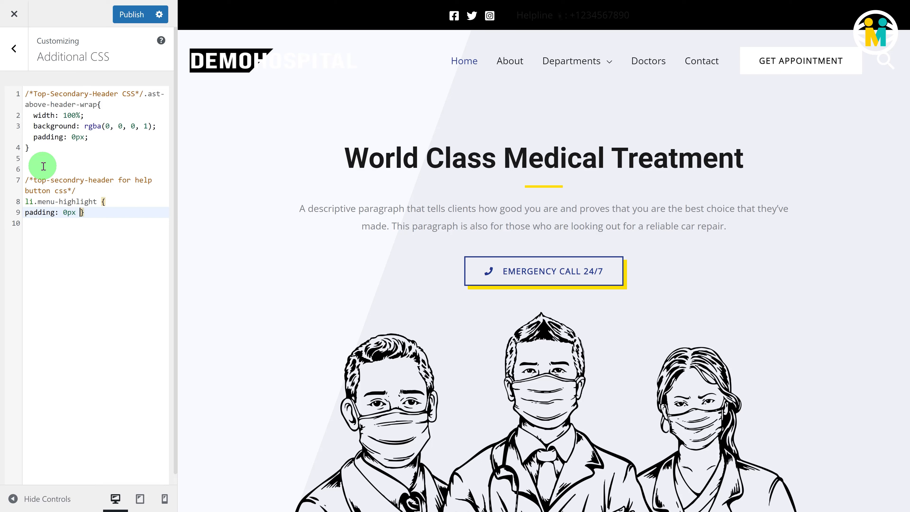
text(: 0px 5px !important;)
key(Return)
key(End)
key(Return)
key(Return)
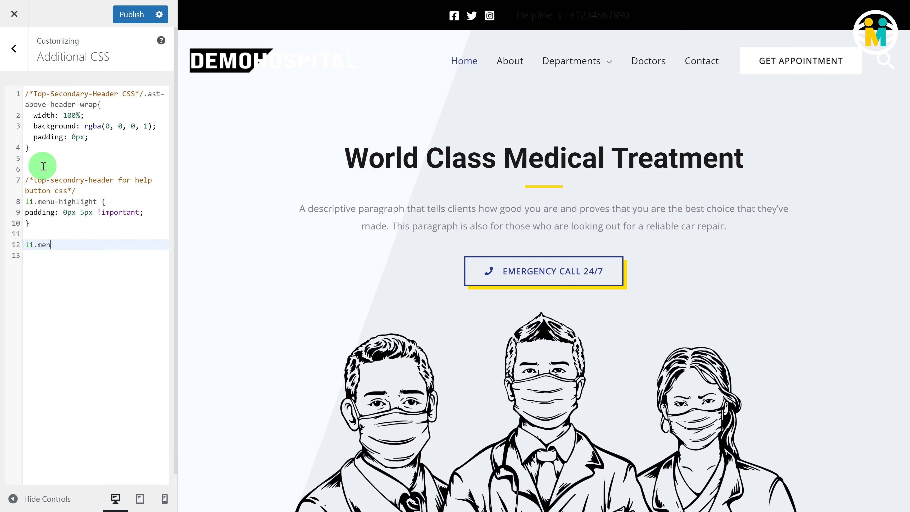
Start a li.menu-highlight a rule with color: #ffffff !important and background: transparent.
text(li.menu-highlight a{)
key(Return)
text(color: #fff)
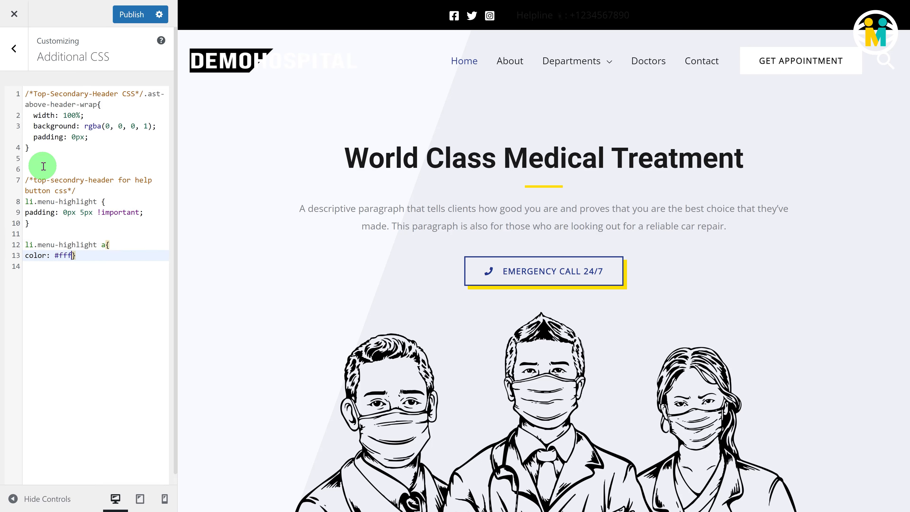
text(fff !important;)
key(Return)
text(backgroun)
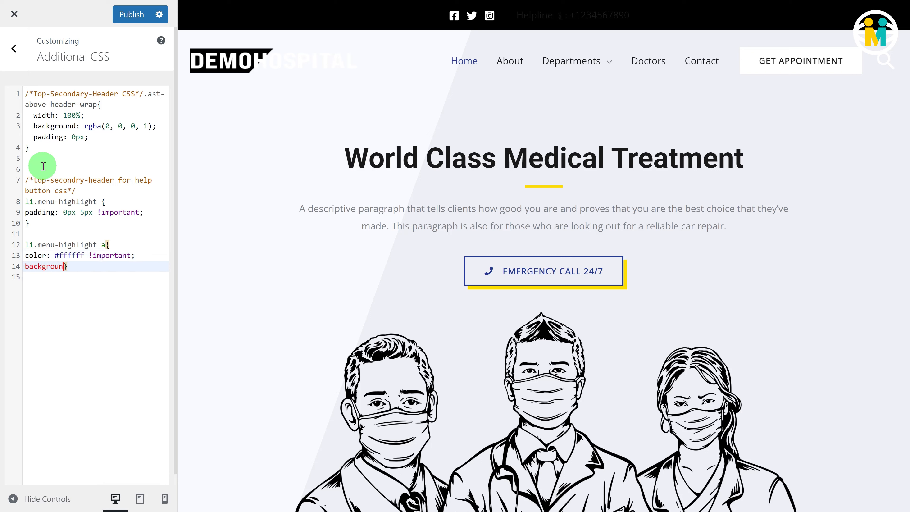
text(d: transparent;)
key(Return)
Give the li.menu-highlight a rule border-color: #ffffff, border-style: solid, border-width: 2px and border-radius: 50px.
text(border-col)
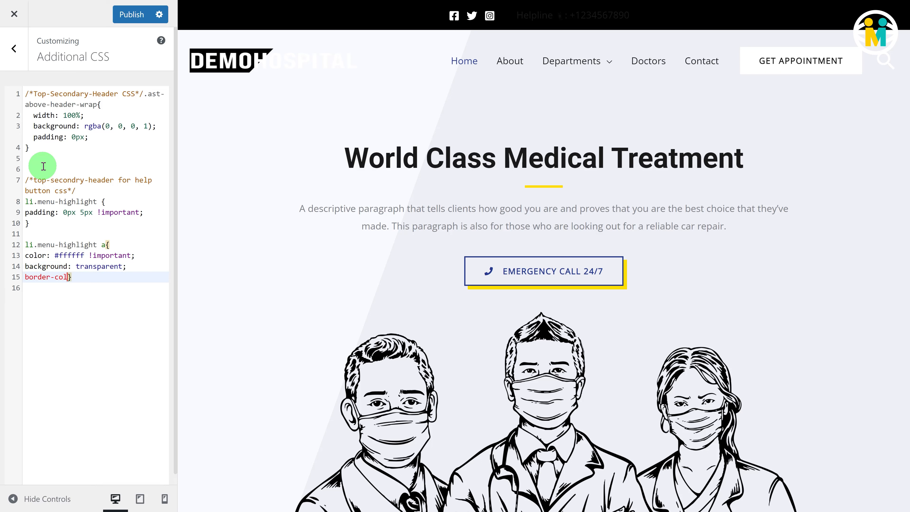
text(or: #ffffff;)
key(Return)
text(border-style)
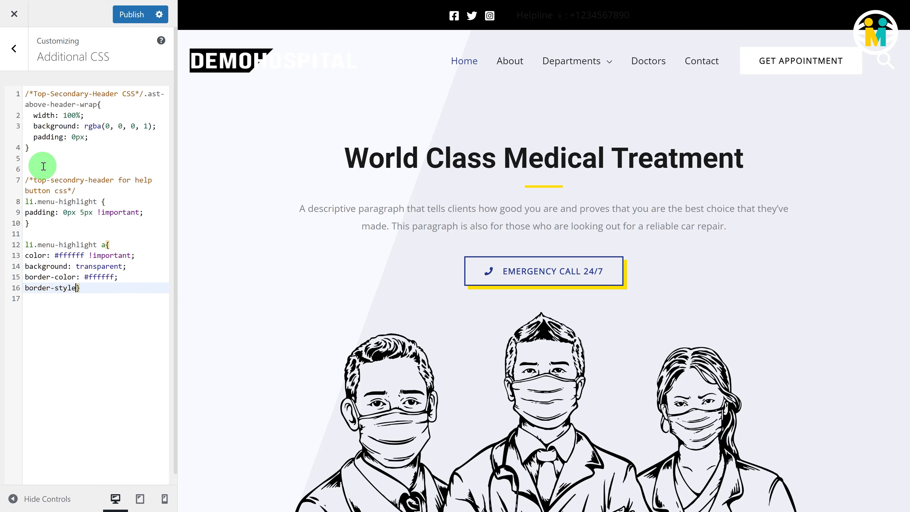
text(: solid;)
key(Return)
text(border-width: 2px;)
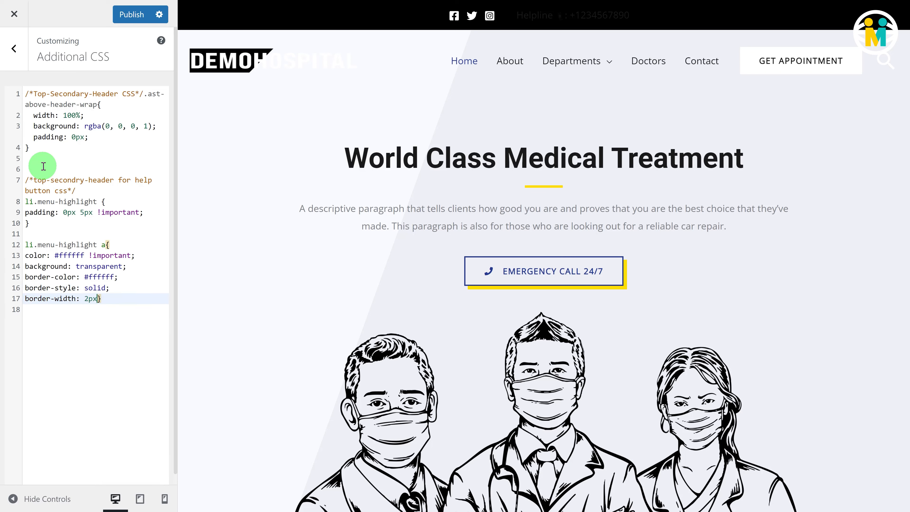
key(Return)
text(border-radius: 50px;)
key(Return)
Finish the li.menu-highlight a rule with padding: 0px 10px !important and line-height:20px.
text(padding: )
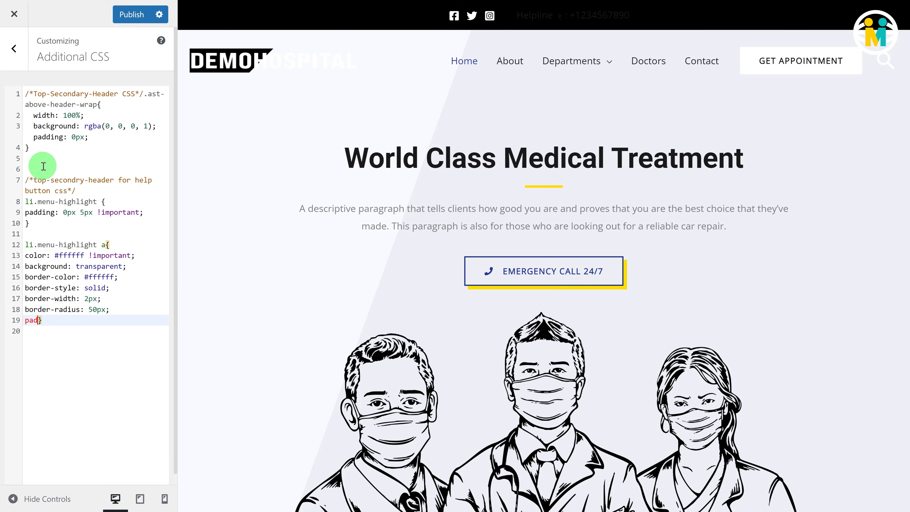
text(0px 10px !important)
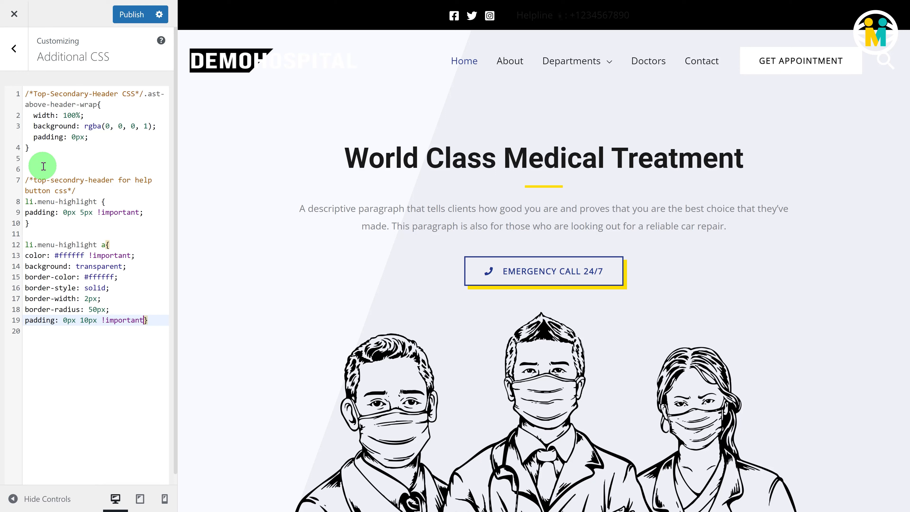
text(;)
key(Return)
text(line-height:20px;)
key(Return)
key(End)
key(Return)
key(Return)
Start a li.menu-highlight a:hover rule with color:#000000 !important and transition: all 0.2s linear.
text(li.)
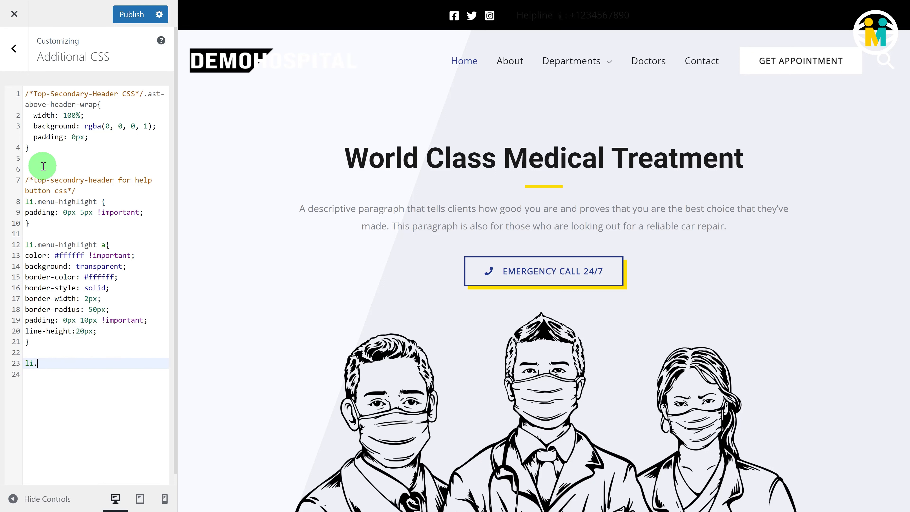
text(menu-highlight a:hover {)
key(Return)
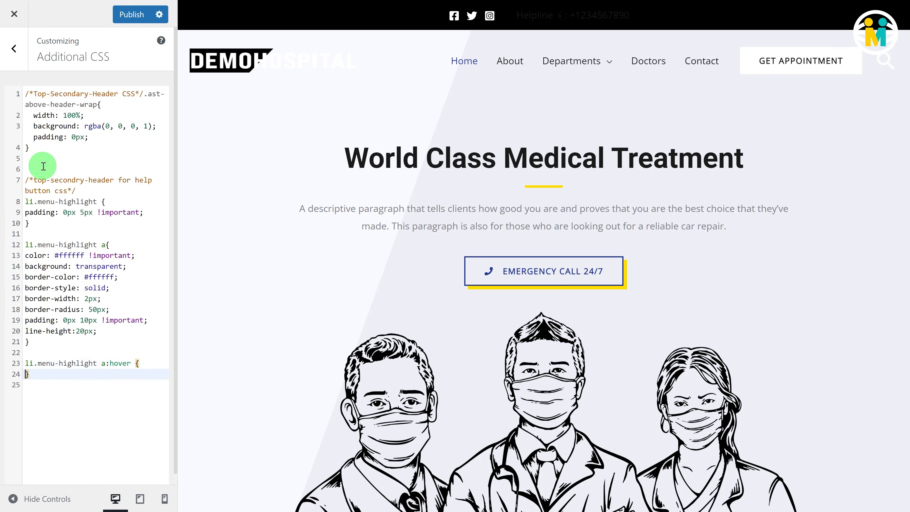
text(color:#000000 !important;)
key(Return)
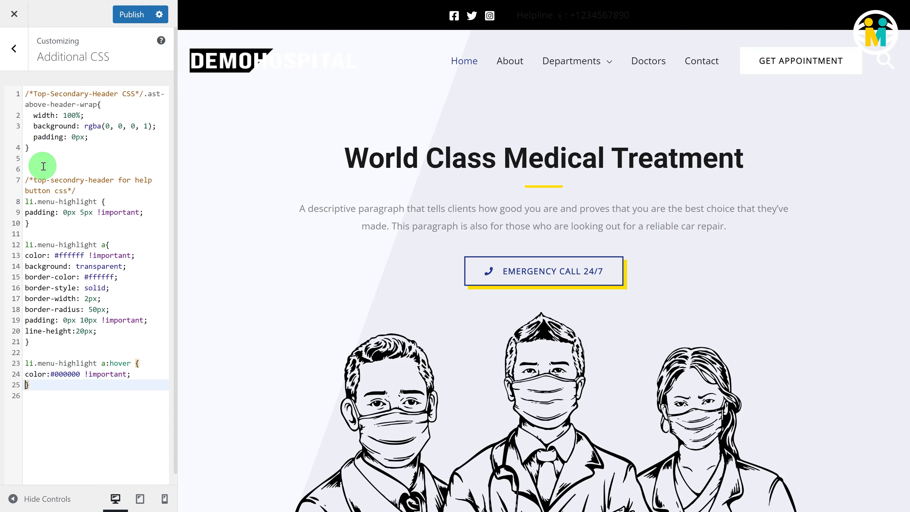
text(transition: all 0.2s linear;)
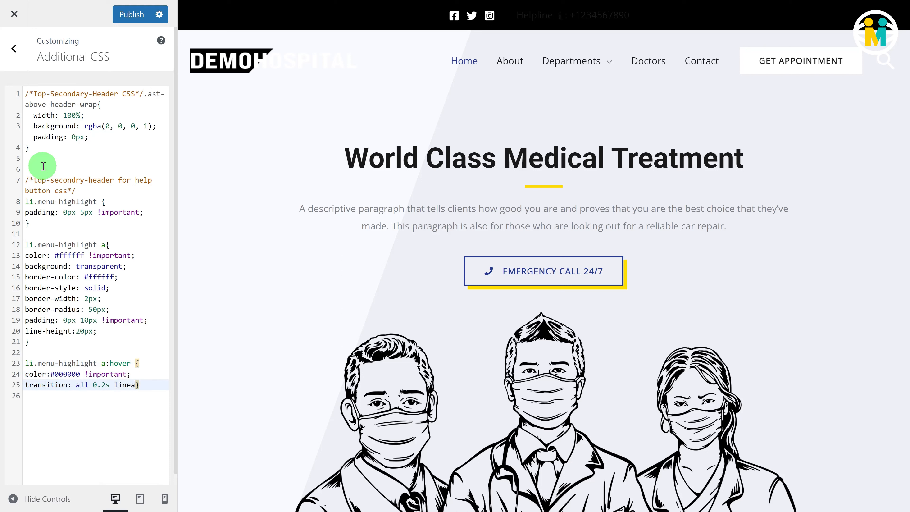
key(Return)
Finish the li.menu-highlight a:hover rule with background: #ffdd00 and border-color: #ffdd00.
text(background: #ff)
text(dd00;)
key(Return)
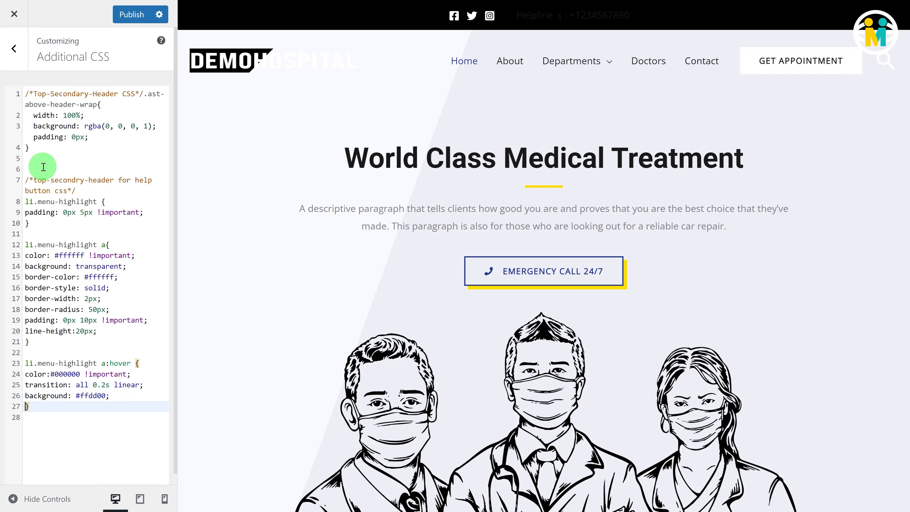
text(border-color: #ffdd00;)
key(Return)
key(End)
key(Return)
key(Return)
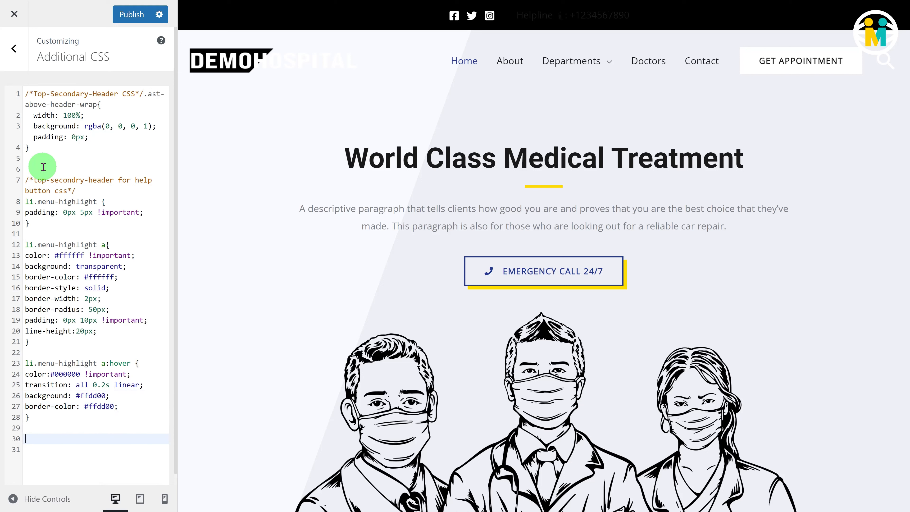
Copy the class name menu-highlight from the first li.menu-highlight selector.
mouse_move(37, 201)
mouse_down()
mouse_move(94, 201)
mouse_move(40, 204)
mouse_up()
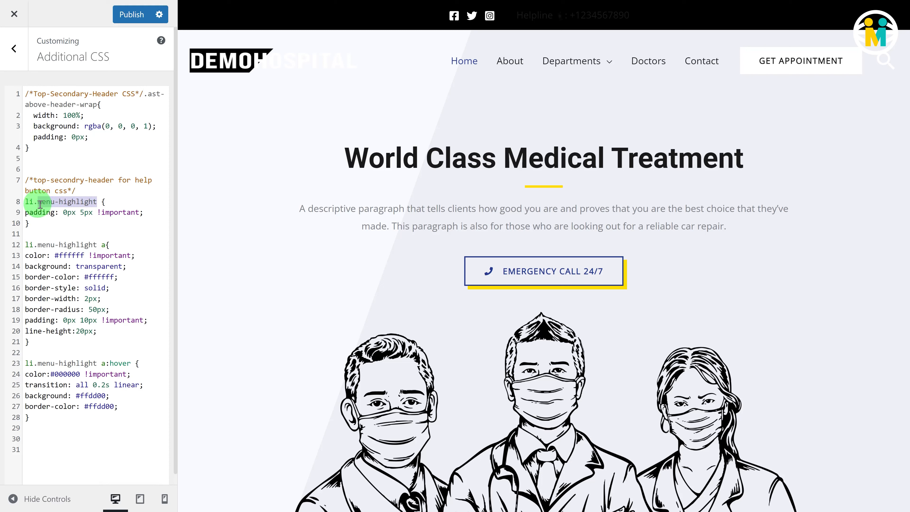
click(42, 202)
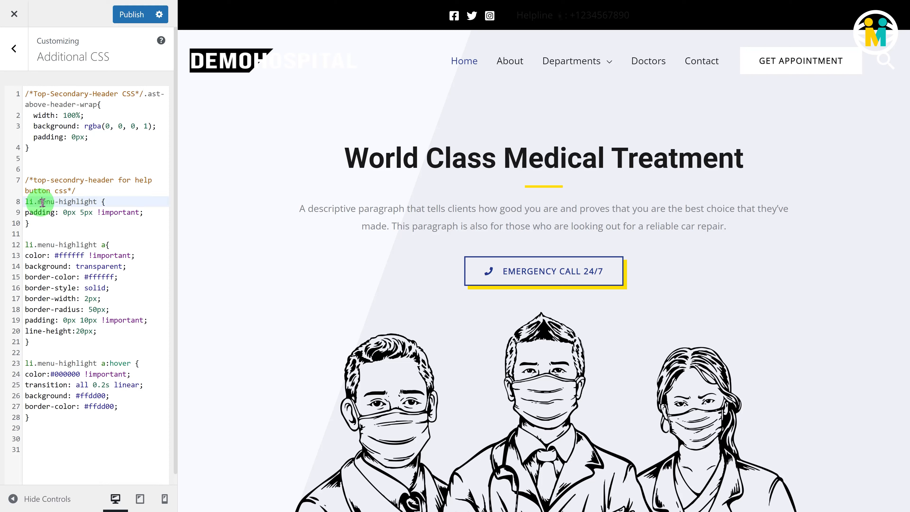
click(38, 202)
drag(38, 203, 97, 202)
right_click(97, 202)
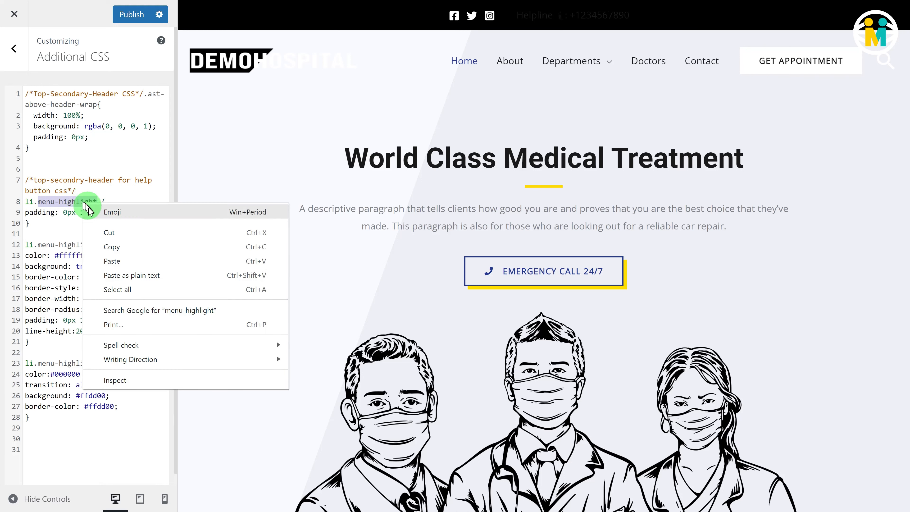
click(109, 244)
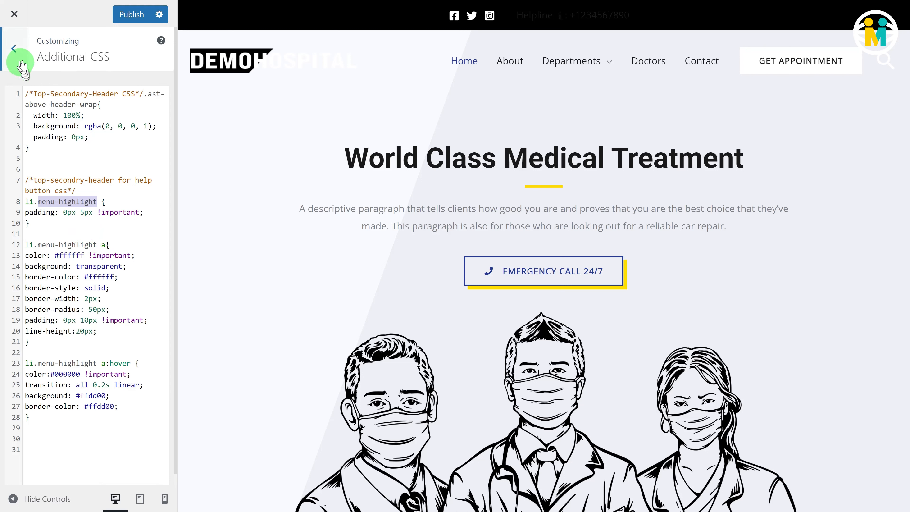
Assign the copied class menu-highlight to the CSS classes of the custom link item in the Helpline menu.
click(15, 51)
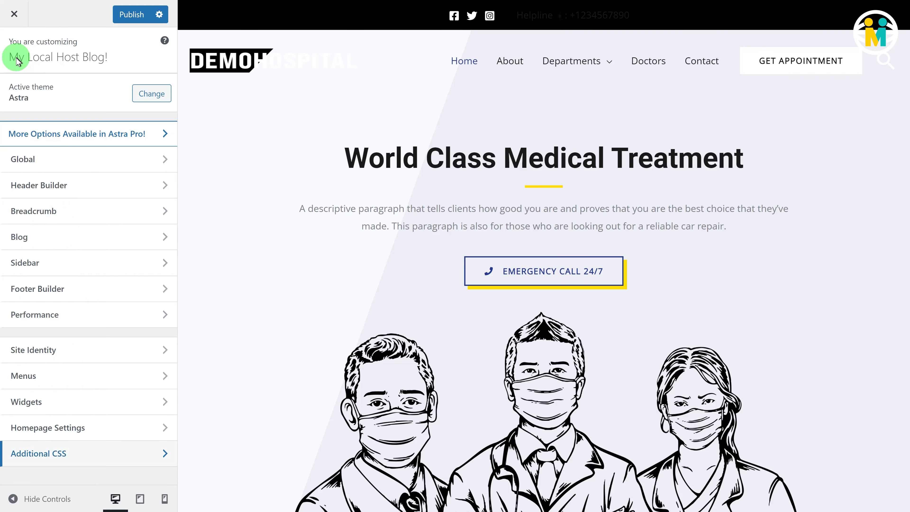
click(35, 377)
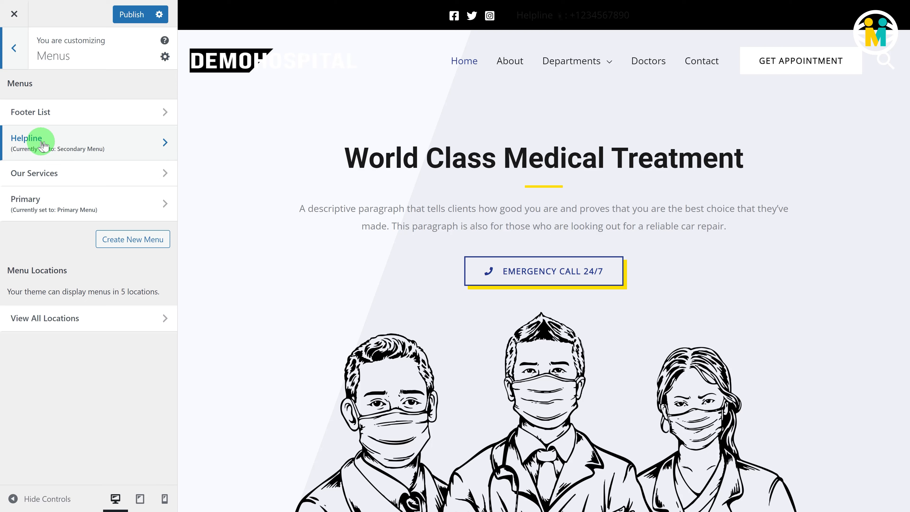
click(72, 150)
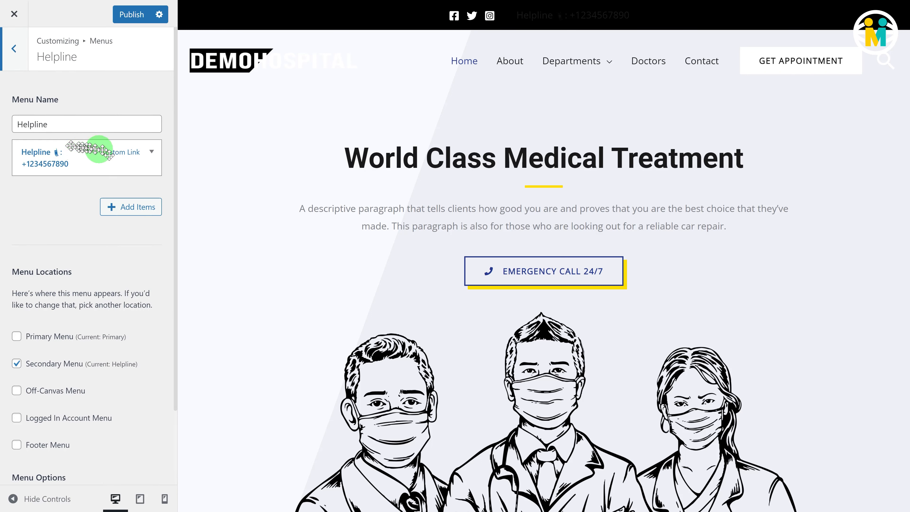
click(146, 157)
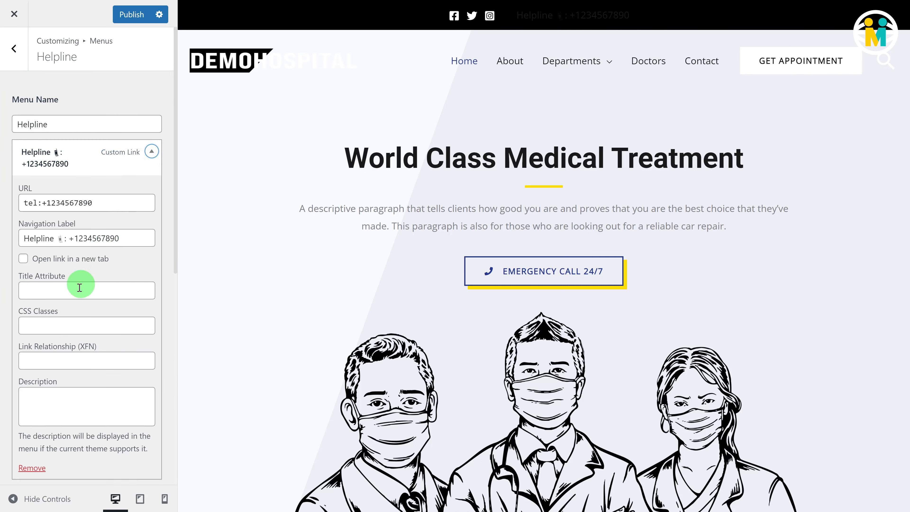
click(56, 324)
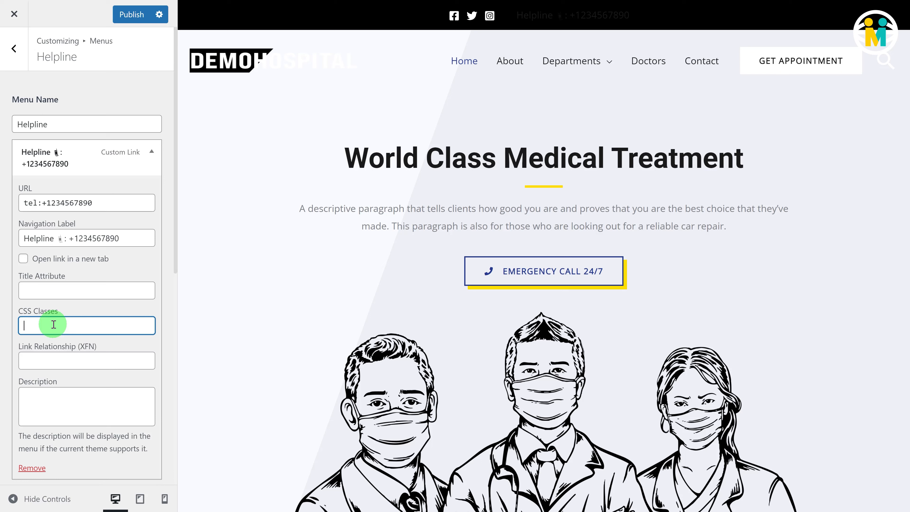
key(ctrl+v)
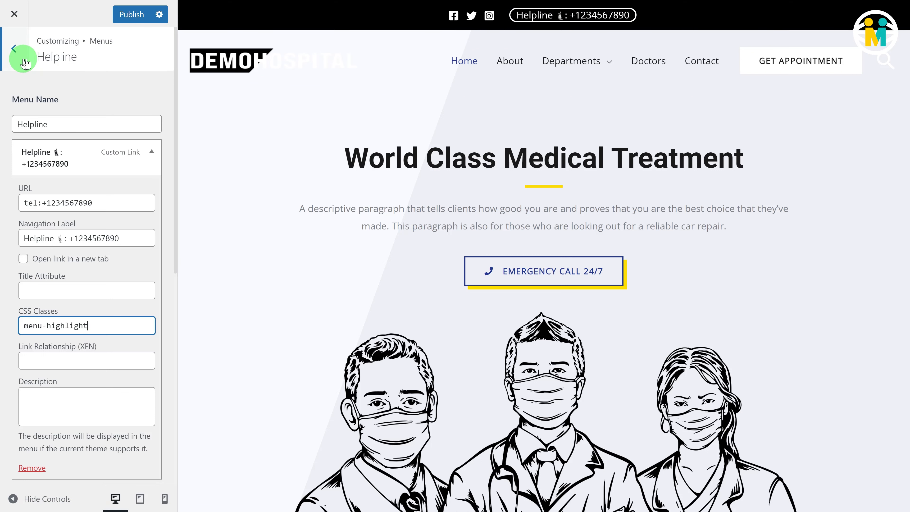
Review the three li.menu-highlight rules in the Additional CSS and publish the customizer changes.
click(15, 51)
click(18, 58)
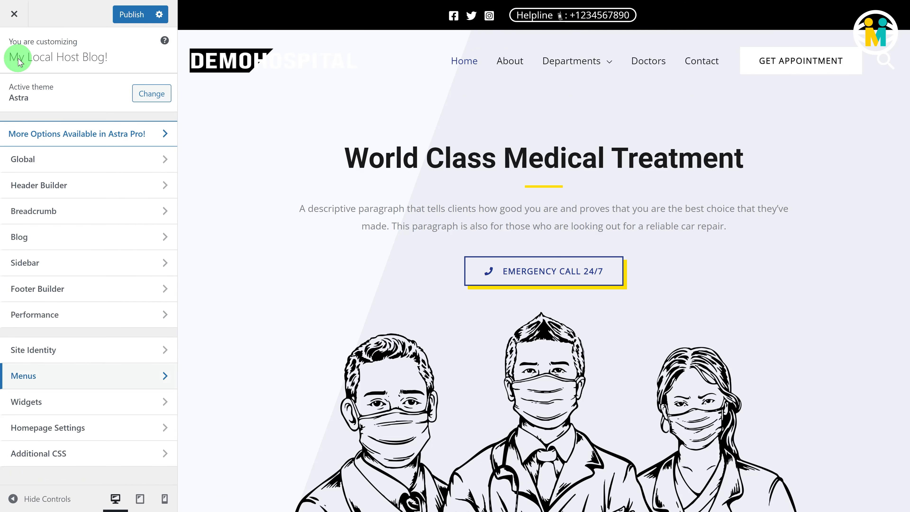
click(44, 452)
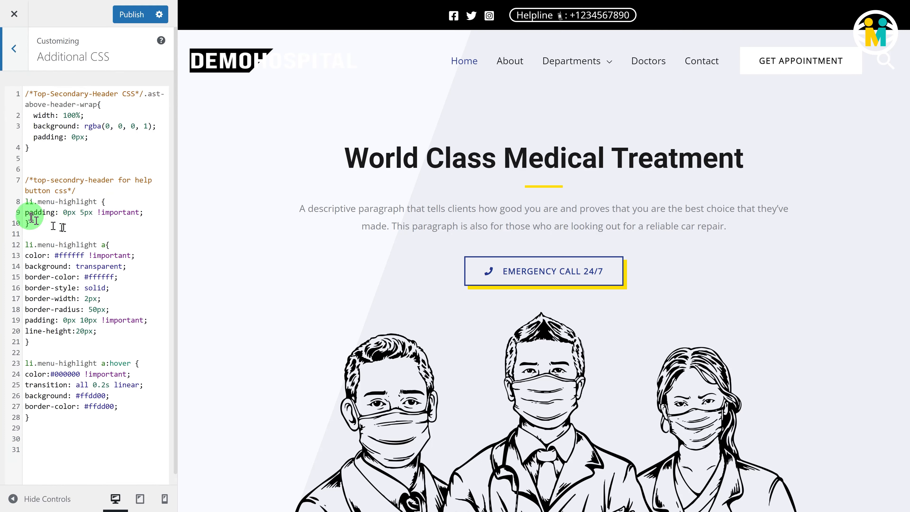
drag(23, 201, 33, 229)
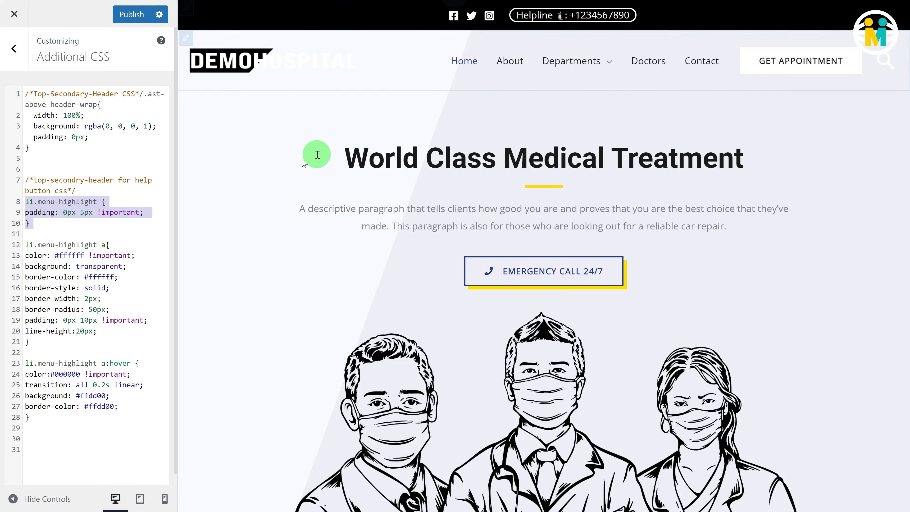
click(26, 245)
drag(26, 245, 29, 343)
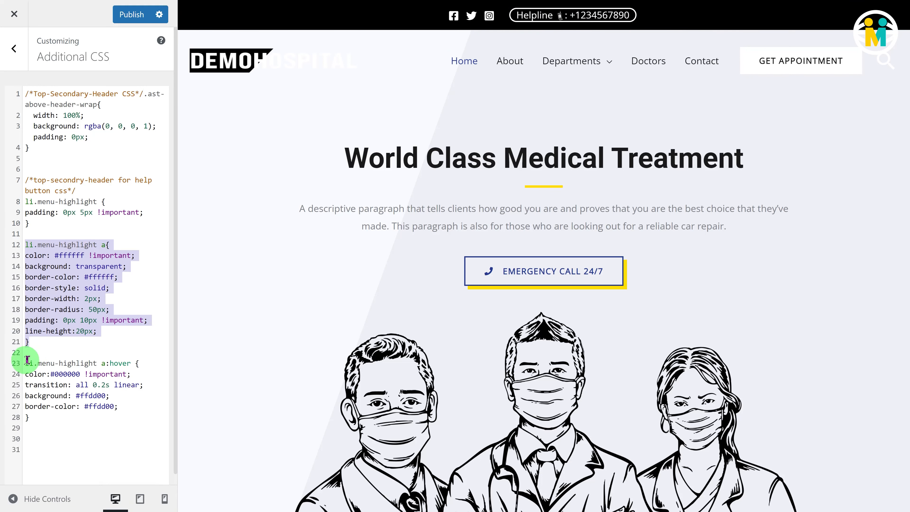
drag(25, 363, 33, 430)
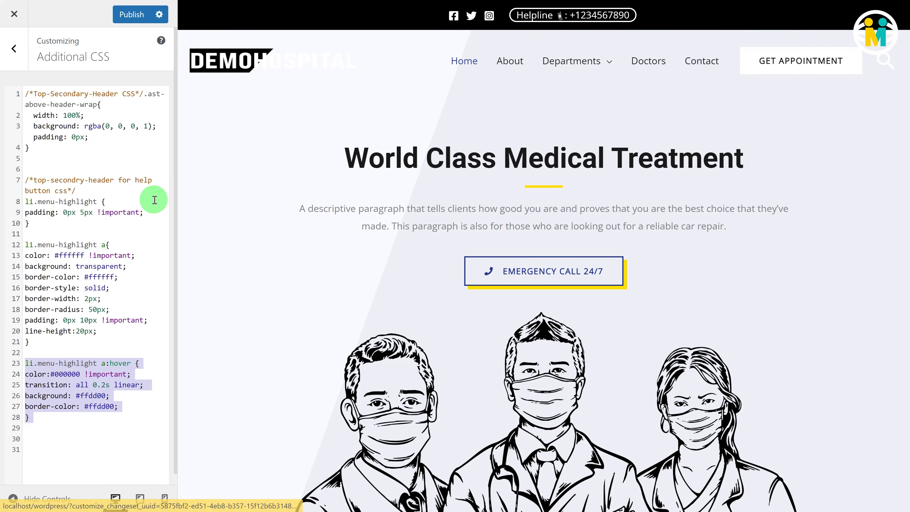
click(132, 15)
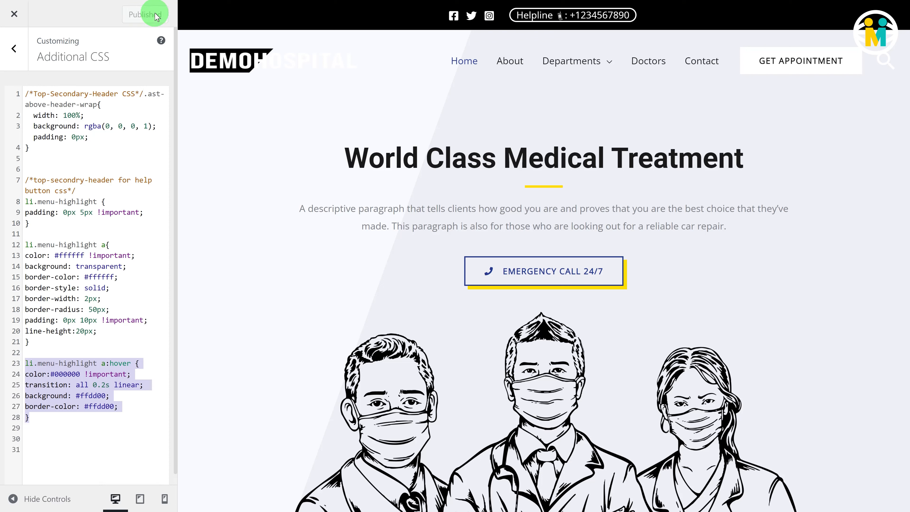
Add the comment /*Primary-menu-item css*/ below the li.menu-highlight a:hover rule, separated by blank lines.
click(32, 434)
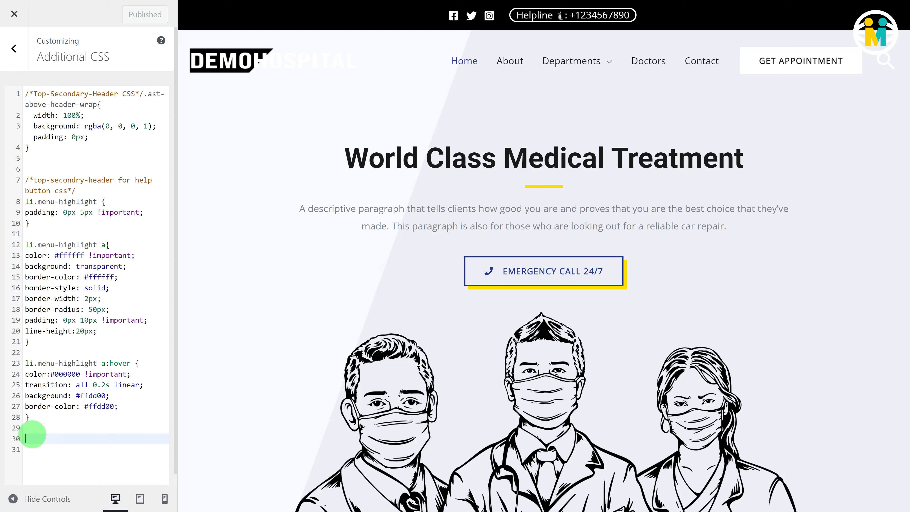
click(29, 438)
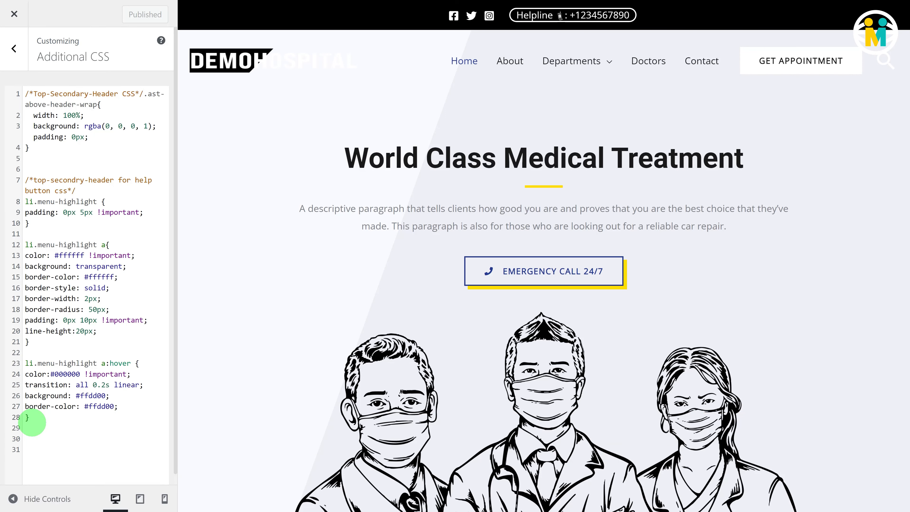
click(35, 427)
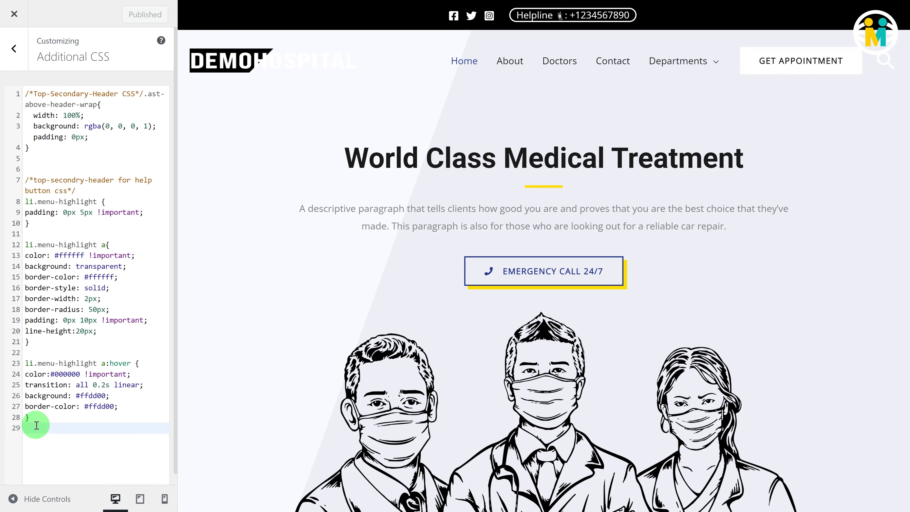
key(Return)
key(Return)
text(/*Primar)
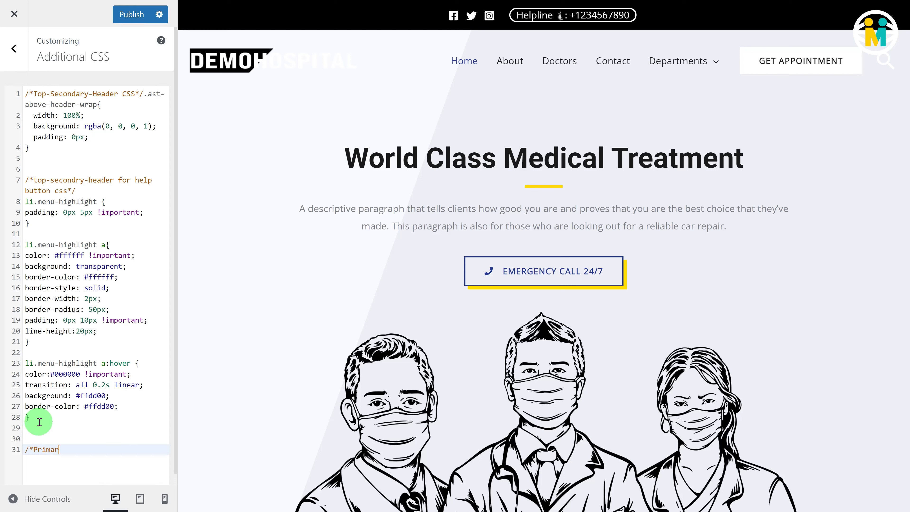
text(y-menu-item css*/)
Start a .menu-item a rule under the comment with font-size:16px and font-weight:600.
key(Return)
text(.menu-it)
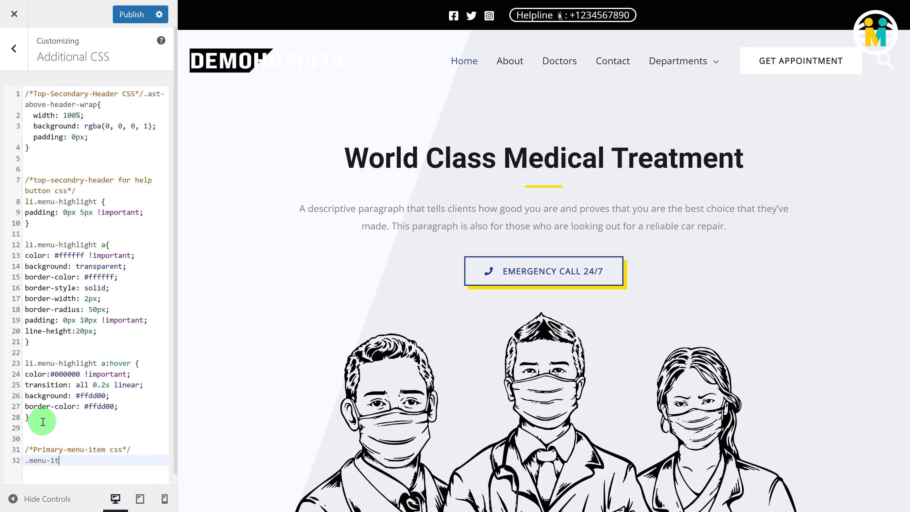
text(em a{)
key(Return)
text(font-size:16px;)
key(Return)
text(fo)
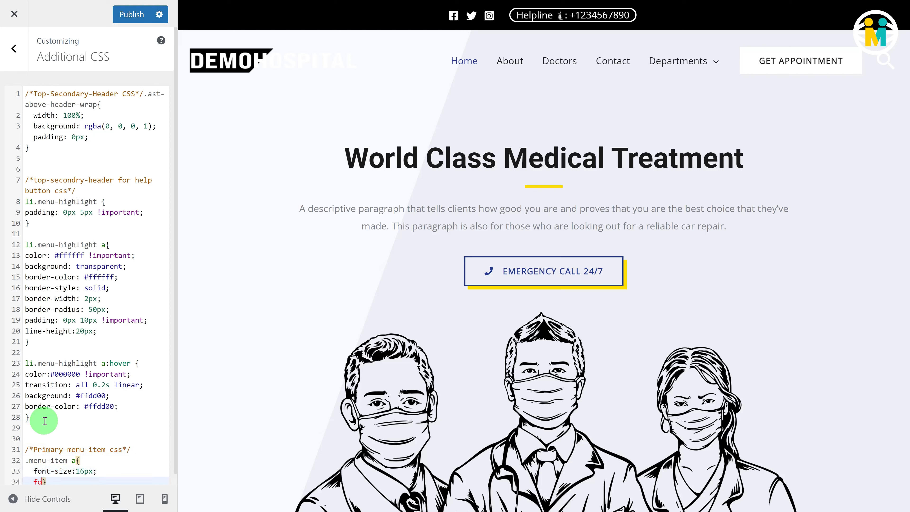
text(nt-weight:600;)
key(Return)
Finish the .menu-item a rule with color: #ffff !important, padding: 0px 20px !important and line-height:20px.
text(color: #f)
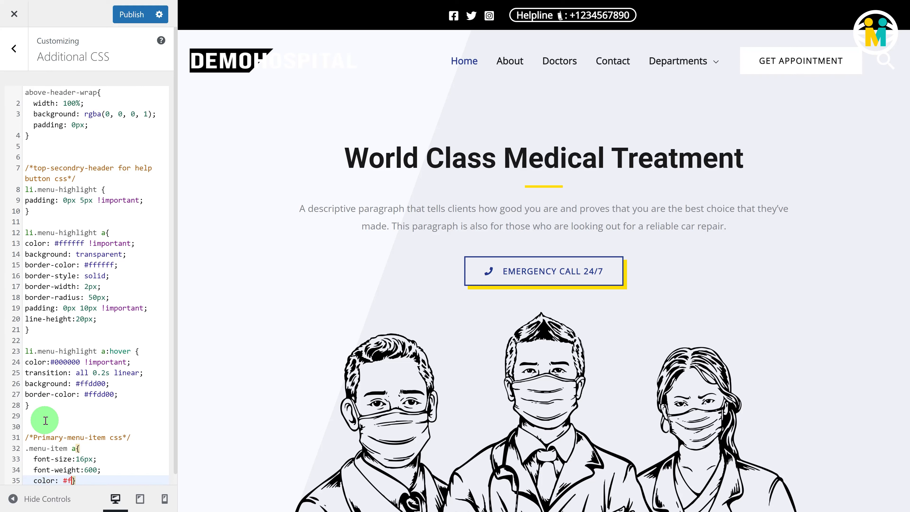
text(adding:)
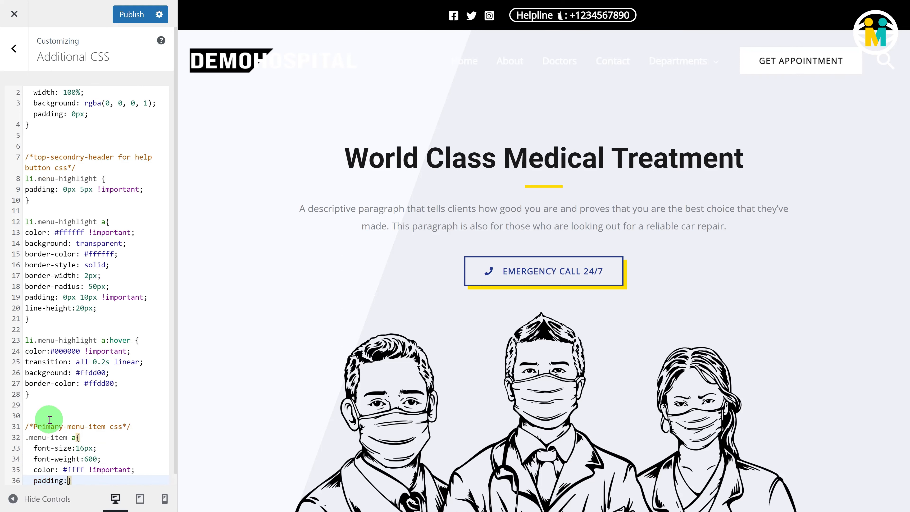
text( 0px 20px !important;)
key(Return)
text(li)
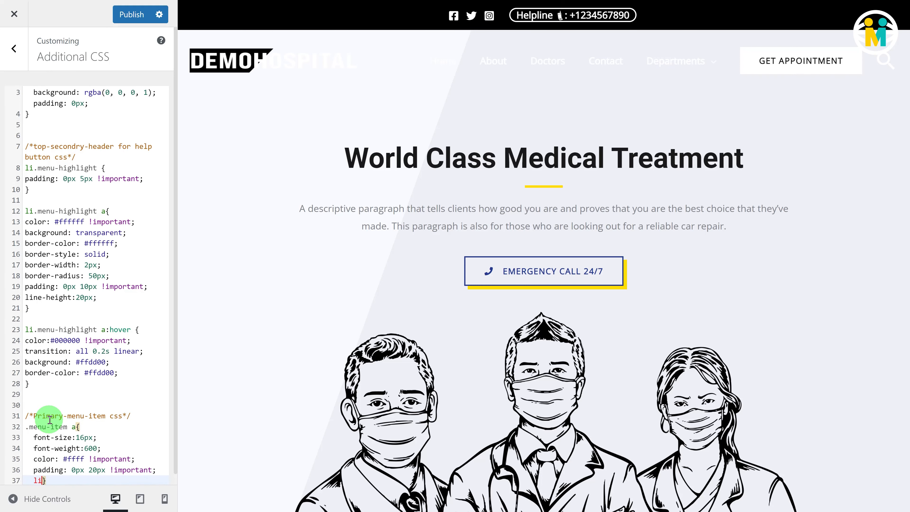
text(ne-height:20px;)
key(Return)
key(End)
key(Return)
key(Return)
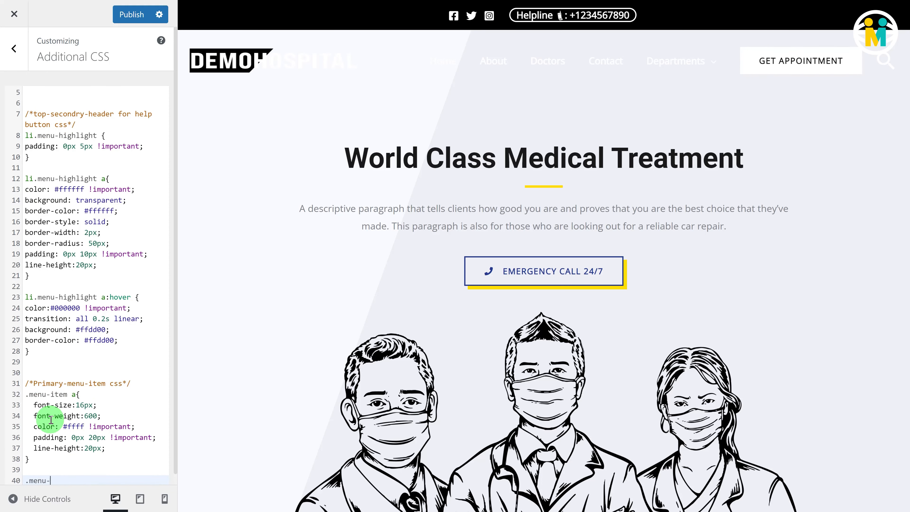
Add a .menu-item:hover a rule with color:#ffdd00 !important and transition: all 0.2s linear.
text(.menu-item:hover a{)
key(Return)
text(col)
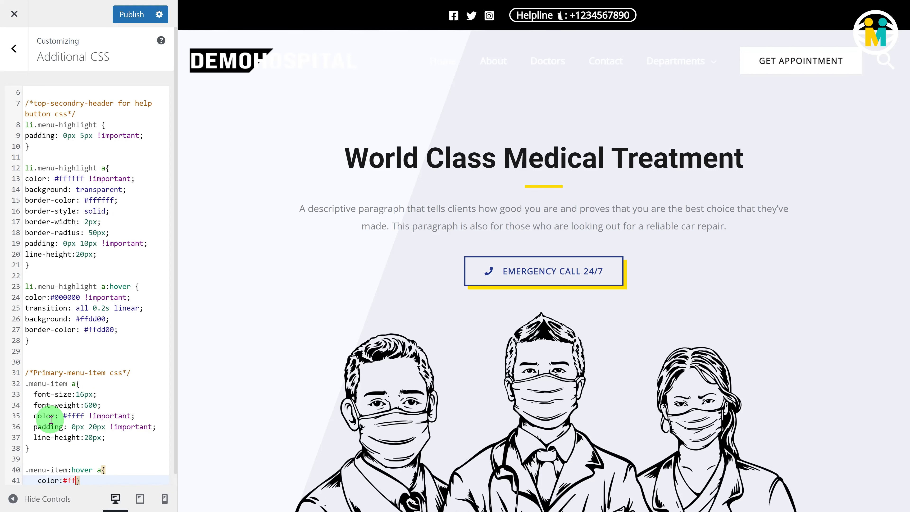
text(or:#ffdd00 !important;)
key(Return)
text(transi)
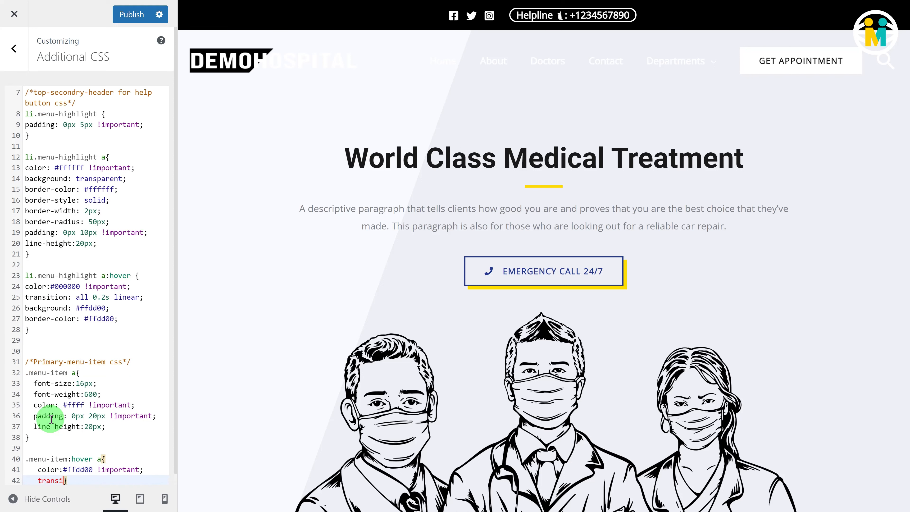
text(tion: all 0.2s line)
text(ar;)
key(Return)
key(Down)
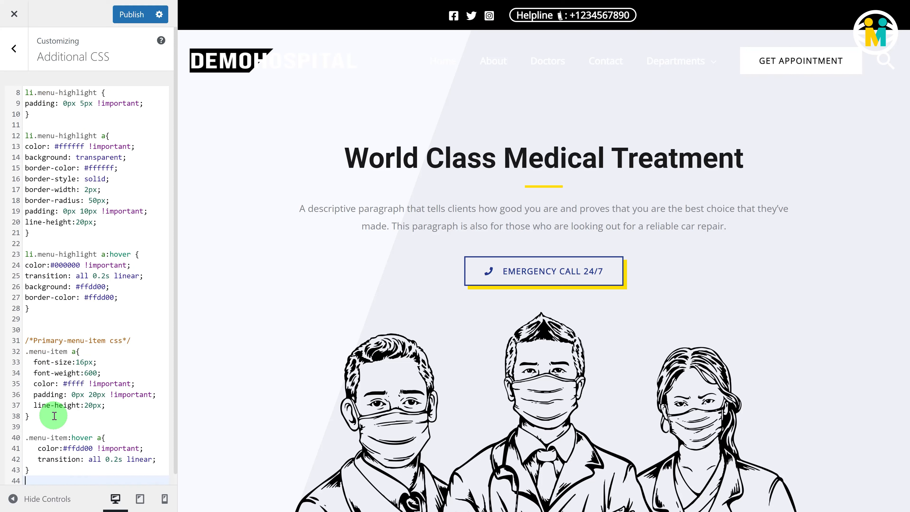
Review the .menu-item a and .menu-item:hover a rules against the primary menu in the header preview.
drag(23, 353, 34, 419)
click(516, 88)
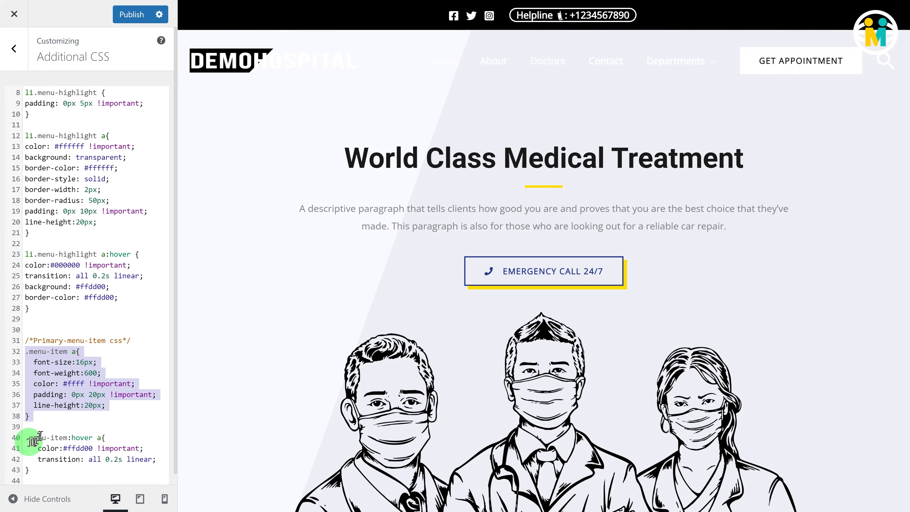
drag(23, 439, 27, 473)
click(397, 184)
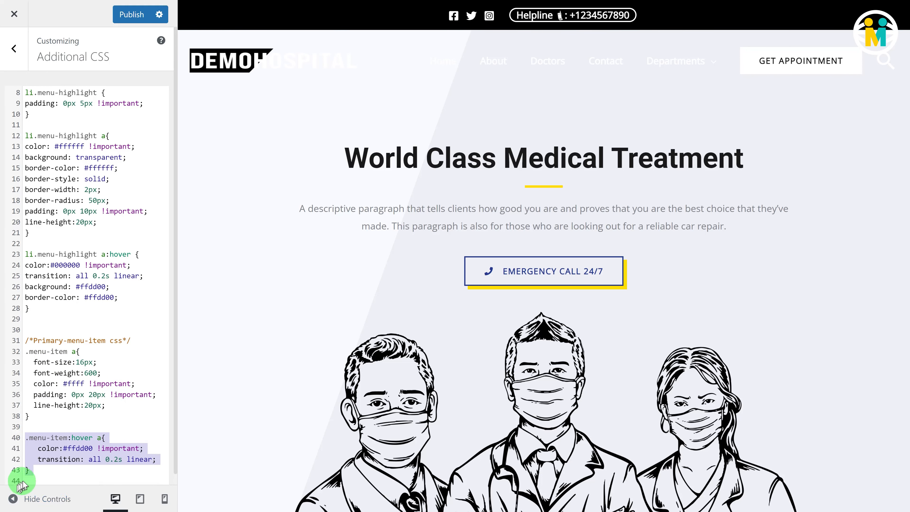
Add the comment /*Primary-header background-CSS*/ below the .menu-item:hover a rule, separated by blank lines.
click(29, 476)
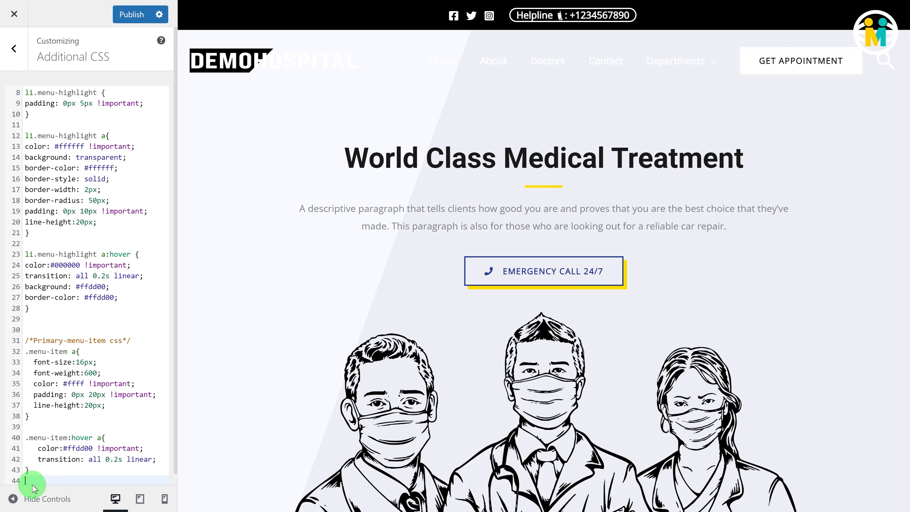
key(Return)
key(Return)
text(/*Primary-heade)
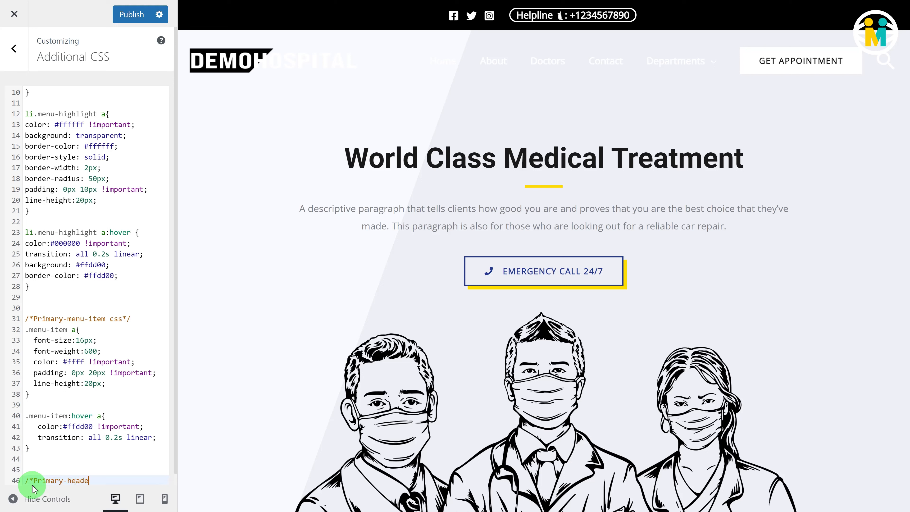
text(r background-CSS*/)
Start an .ast-main-header-wrap rule with width: 100% and background: rgba(30, 80, 150, 1).
key(Return)
text(.ast-ma)
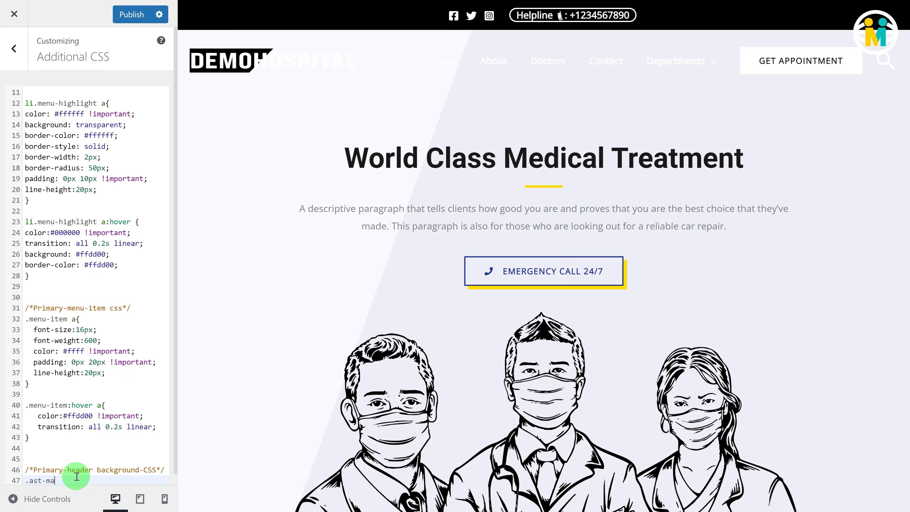
text(in-header-wrap {)
key(Return)
text(width: )
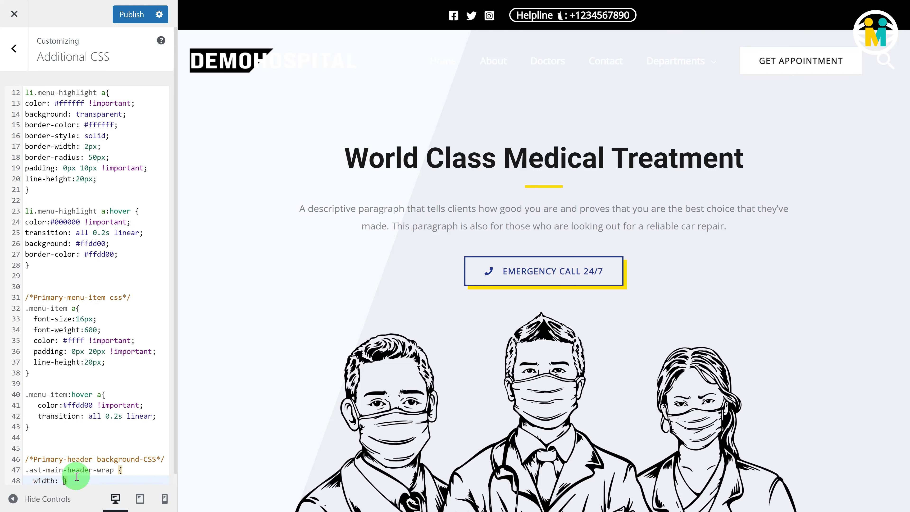
text(100%;)
key(Return)
text(background: rgba(3)
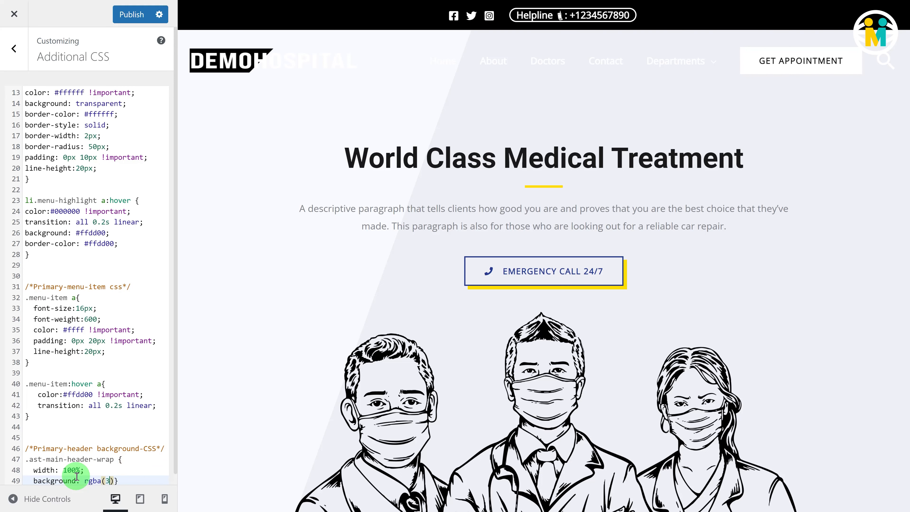
text(0, 80, 150, 1);)
key(Return)
Add a second background declaration to the .ast-main-header-wrap rule with an empty url(' ') followed by rgba(30, 80, 150, 1).
text(ba)
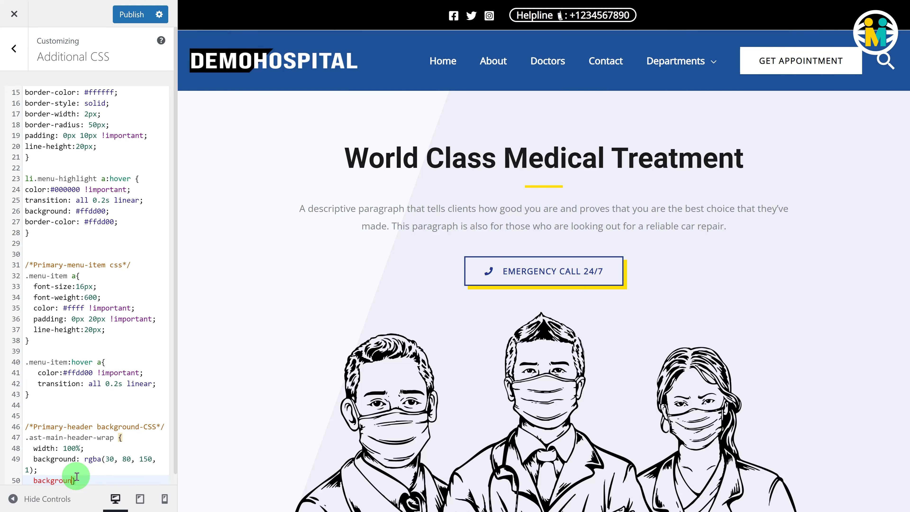
text(ckground: url('    ')rgba(30, 80, 150, )
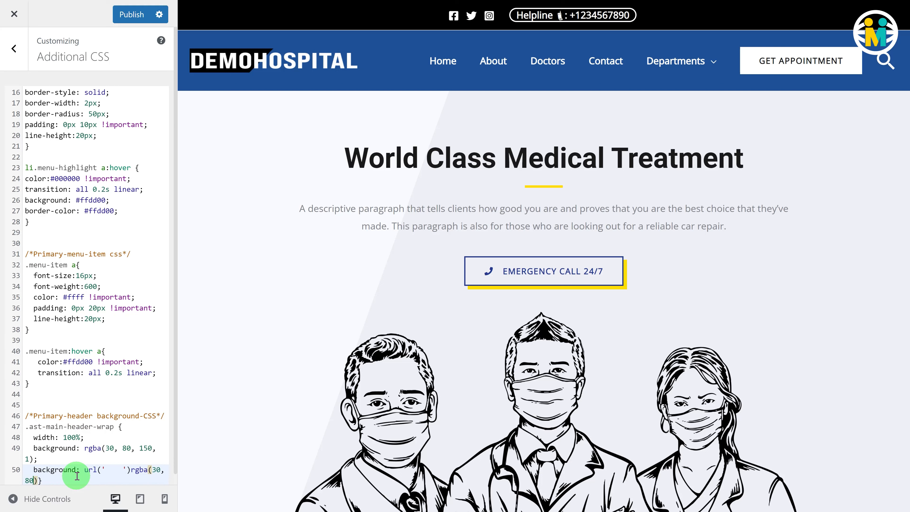
text(1);)
key(Return)
Add background-repeat: no-repeat and background-attachment: fixed to the .ast-main-header-wrap rule.
text(background-re)
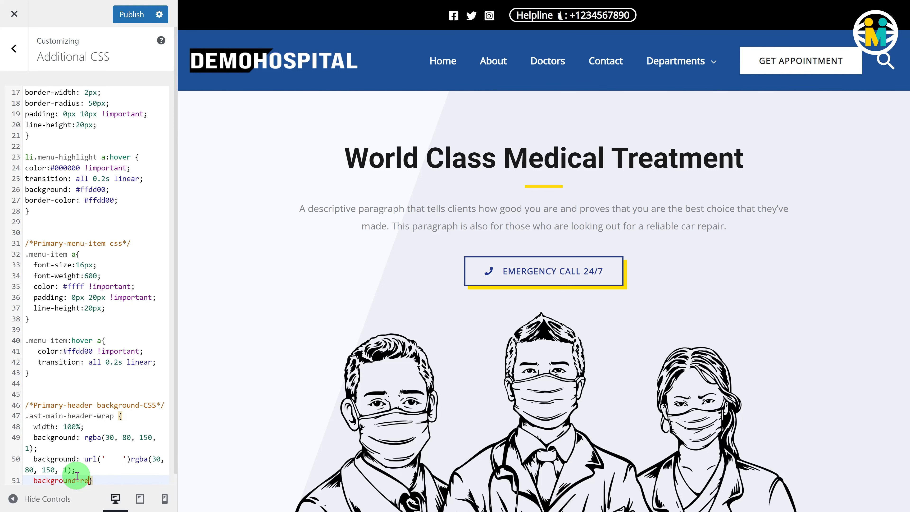
text(peat: no-repeat;)
key(Return)
text(backgro)
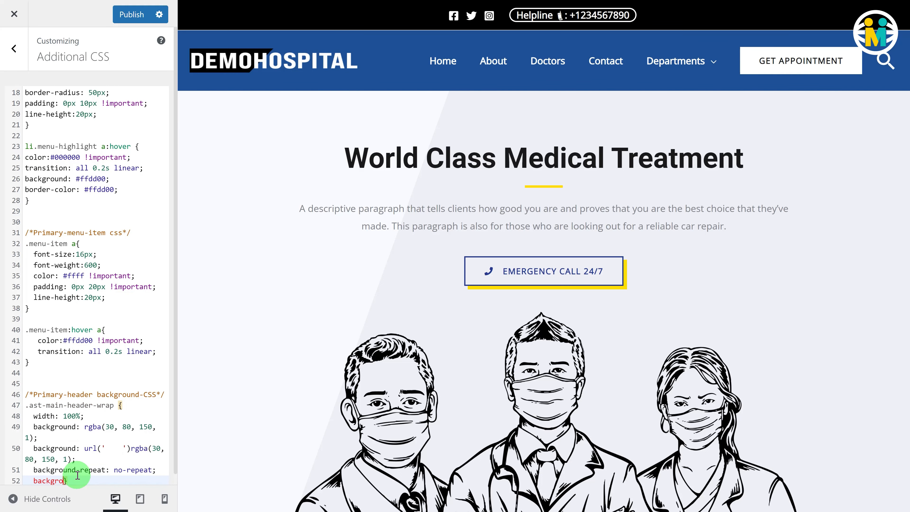
text(und-attachment: fixed;)
key(Return)
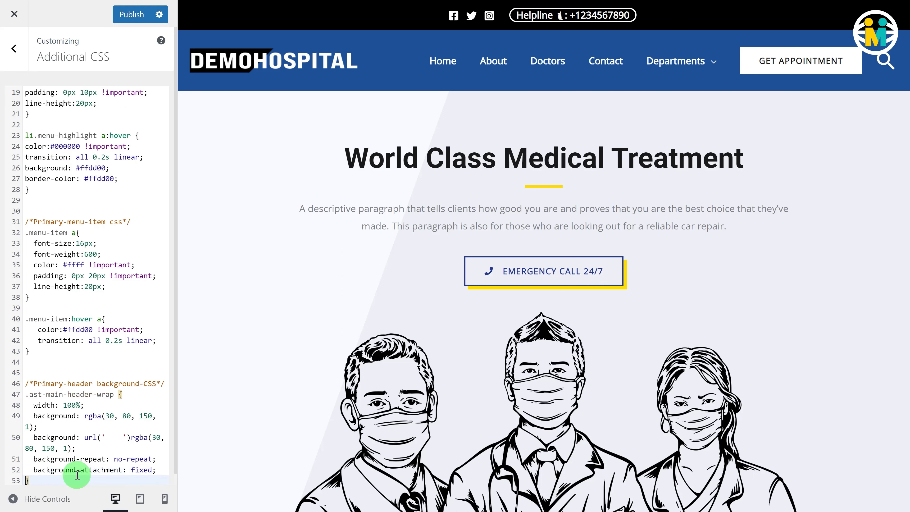
Complete the .ast-main-header-wrap rule with background-blend-mode:multiply and background-size: 100%.
text(background-)
text(blend-mode:multiply;)
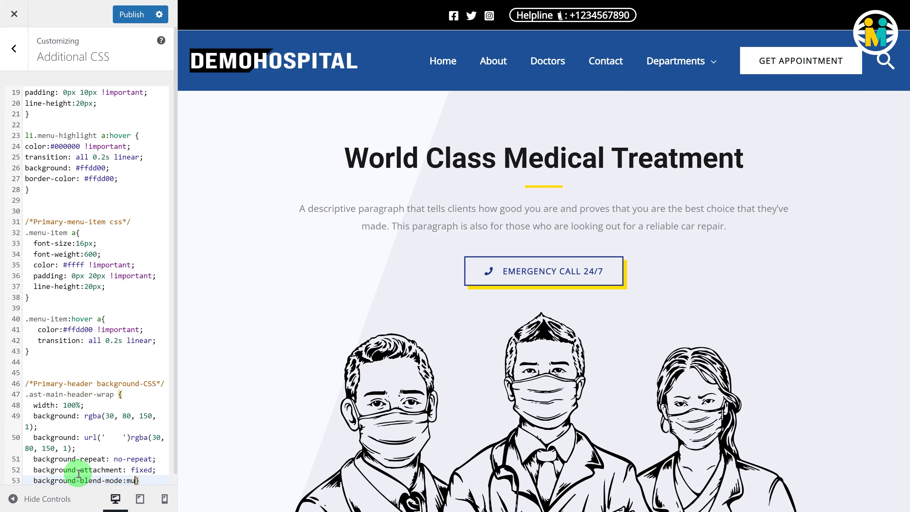
key(Return)
text(background-size:)
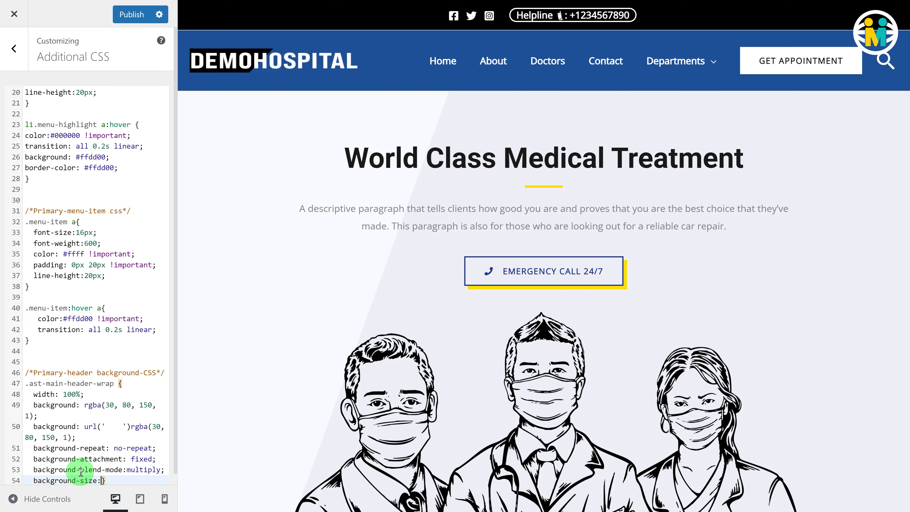
text( 100%;)
key(Return)
Try deleting the url background, background-repeat, background-attachment and background-blend-mode declarations from the .ast-main-header-wrap rule.
click(29, 426)
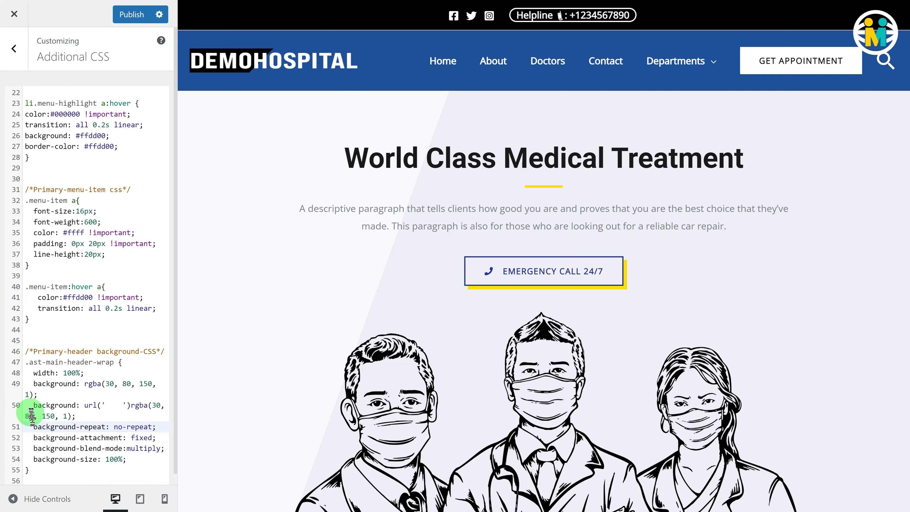
click(34, 404)
drag(34, 405, 163, 448)
key(BackSpace)
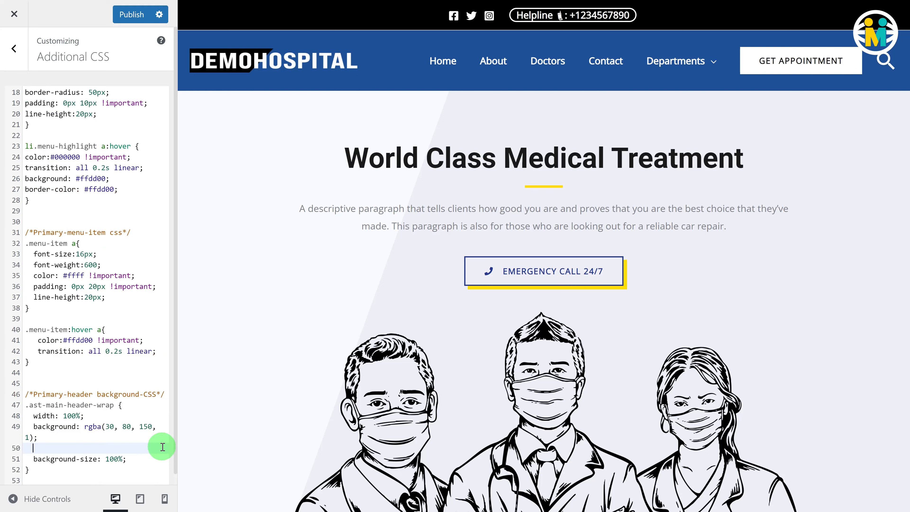
Try 230 for red and 280 for green in the plain rgba background of .ast-main-header-wrap.
click(104, 426)
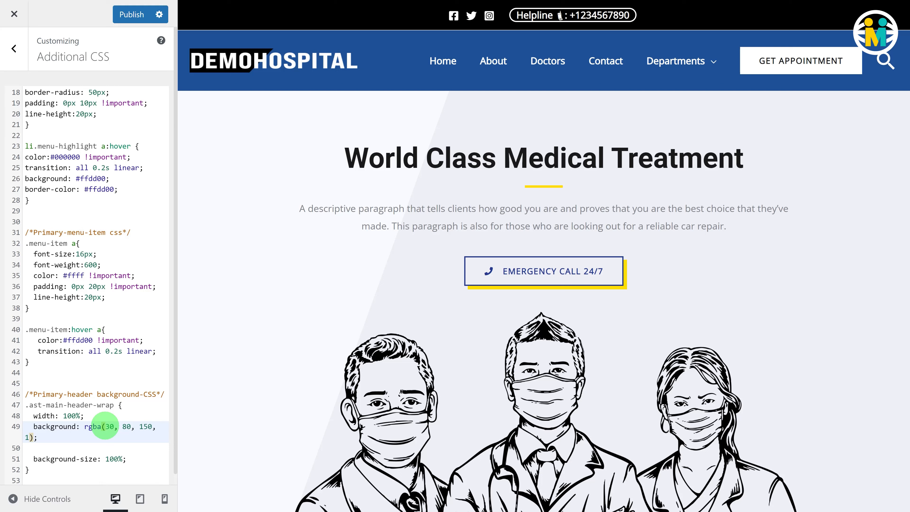
text(2)
click(126, 427)
text(2)
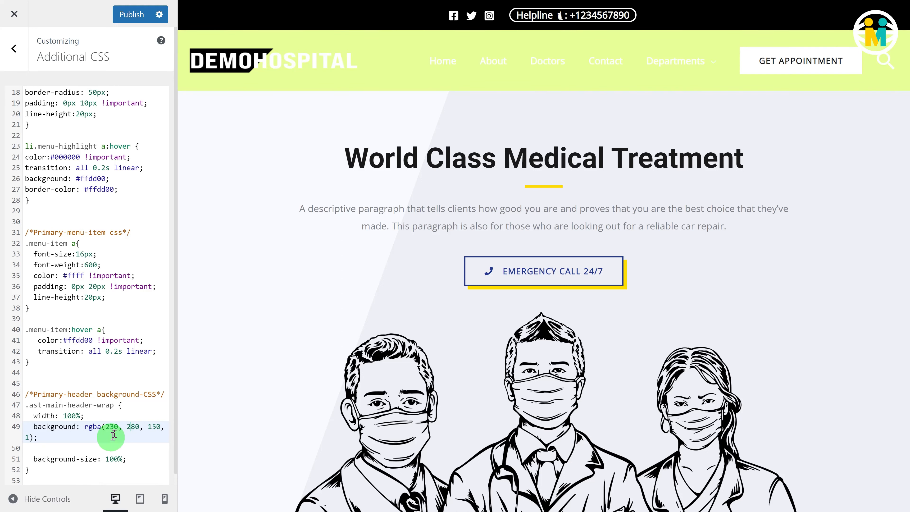
Undo the rgba colour trials and the deletion of the image background declarations.
key(ctrl+z)
key(ctrl+z)
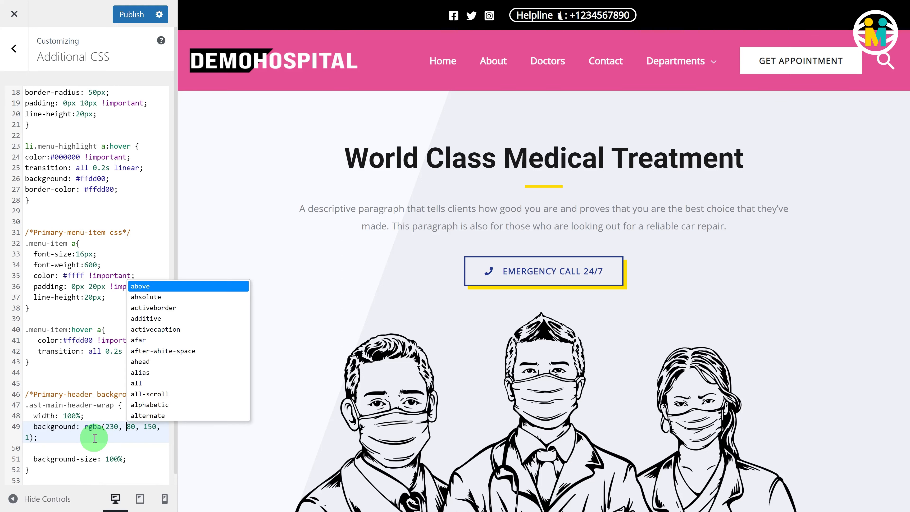
key(ctrl+z)
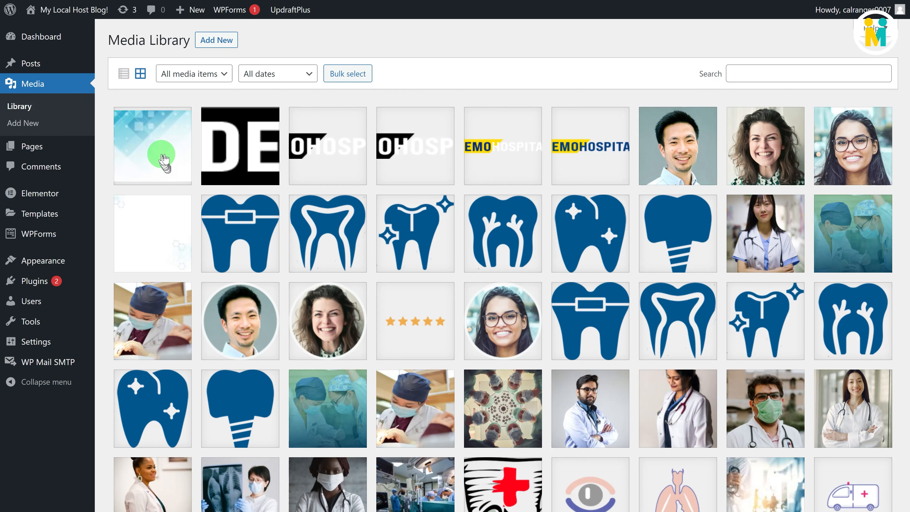
Copy the file URL of Header-Background-Image.jpg from the Media Library and paste it between the url() quotes of the .ast-main-header-wrap background.
click(161, 153)
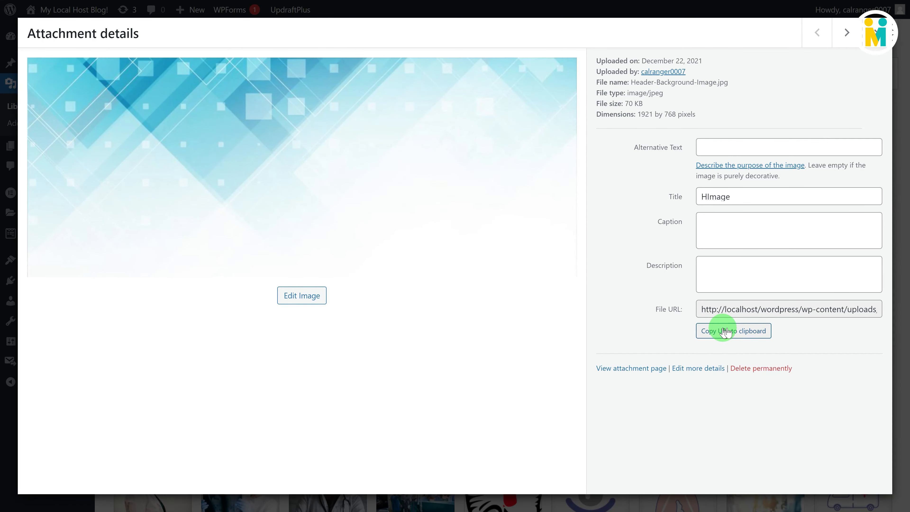
click(726, 332)
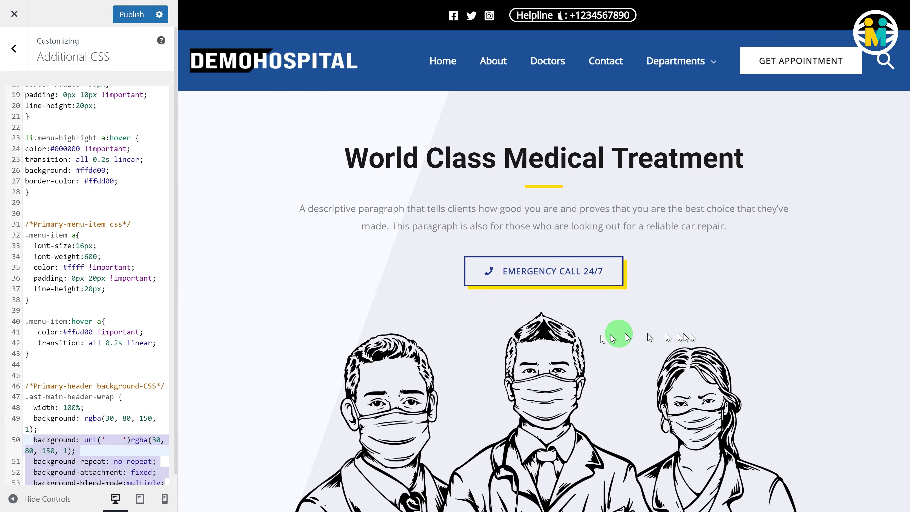
click(116, 439)
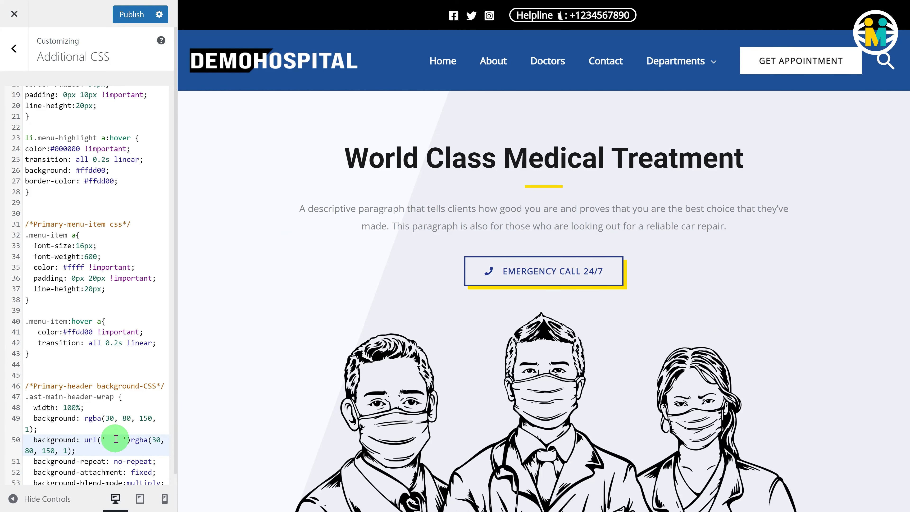
drag(111, 439, 117, 440)
text(http://localhost/wordpress/wp-content/uploads/2021/12/Header-Background-Image.jpg)
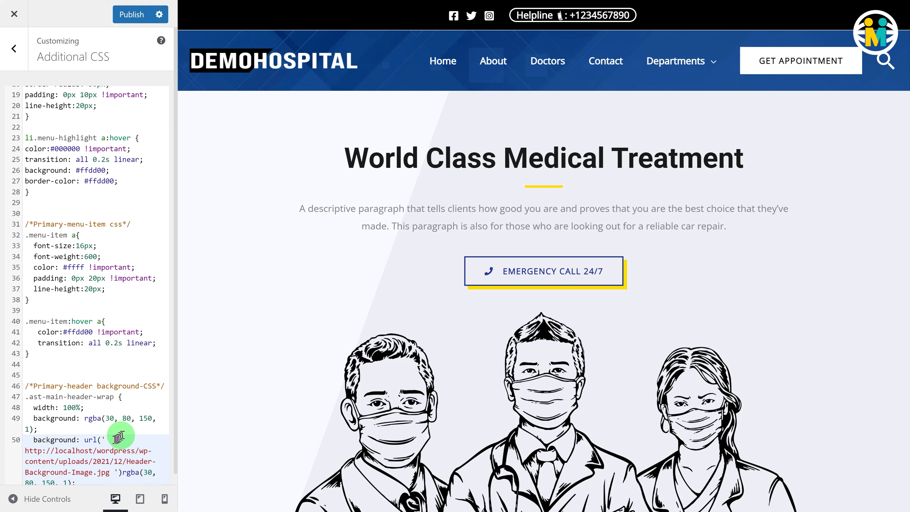
Try a higher red value in the image background's colour, and restore it to rgba(30, 80, 150, 1).
scroll(122, 430, down, 2)
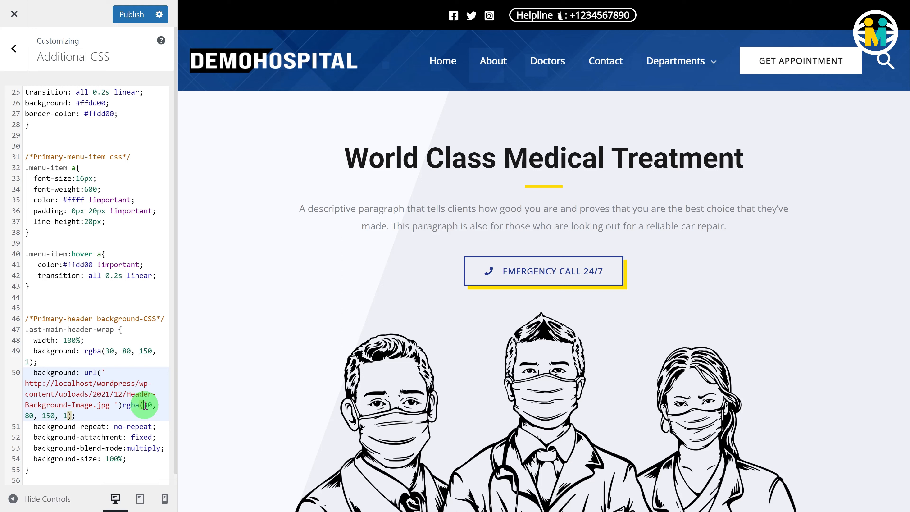
text(1)
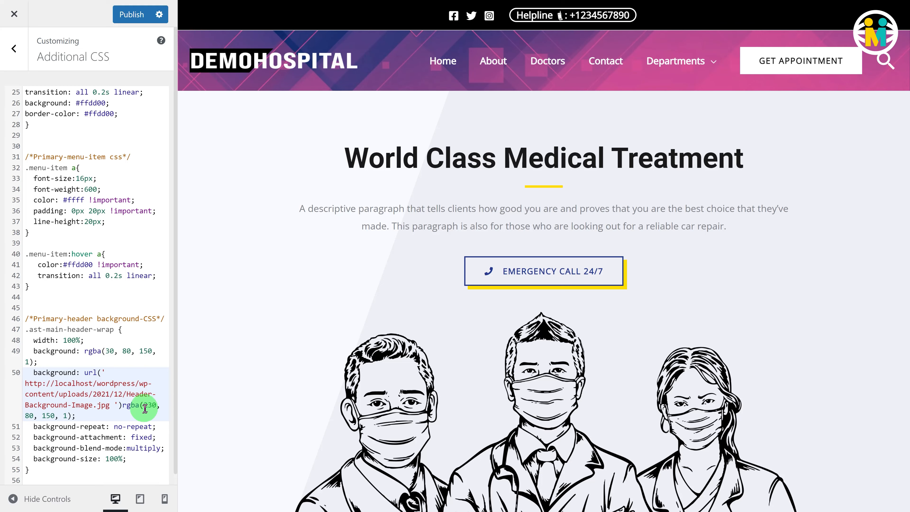
drag(122, 405, 72, 416)
text(rgba(30, 80, 150, 1))
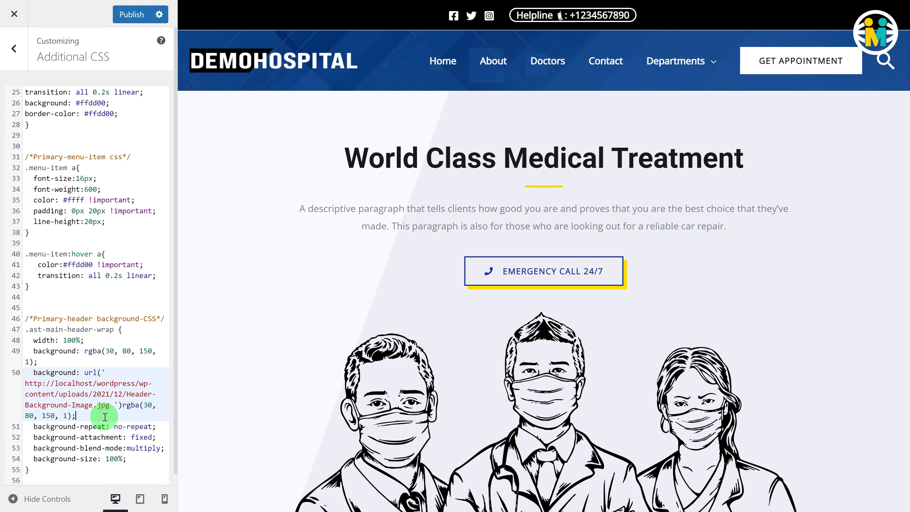
Publish the CSS changes and check how the header behaves while scrolling the page preview.
click(149, 14)
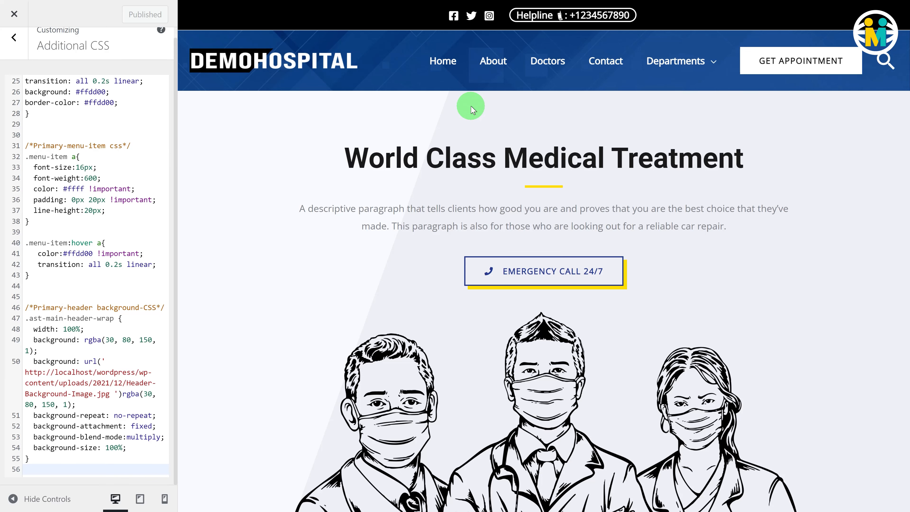
scroll(471, 110, down, 5)
scroll(469, 111, up, 5)
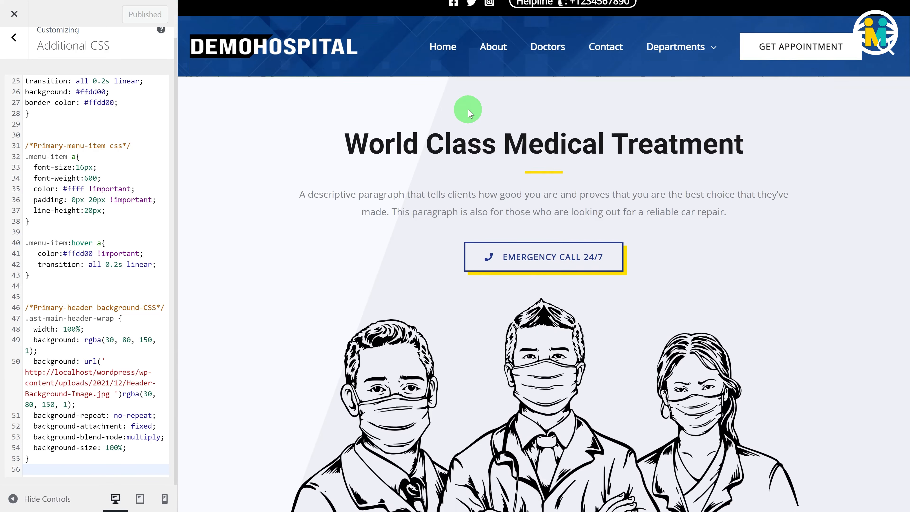
scroll(468, 115, down, 5)
scroll(466, 114, up, 5)
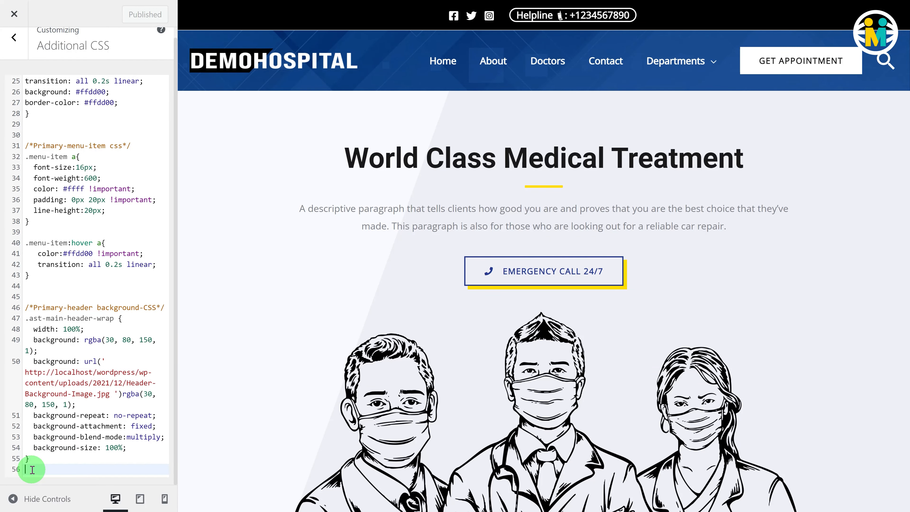
Add the comment /*Make Header Sticky*/ below the .ast-main-header-wrap rule, separated by blank lines.
key(Return)
key(Return)
text(/*Make Head)
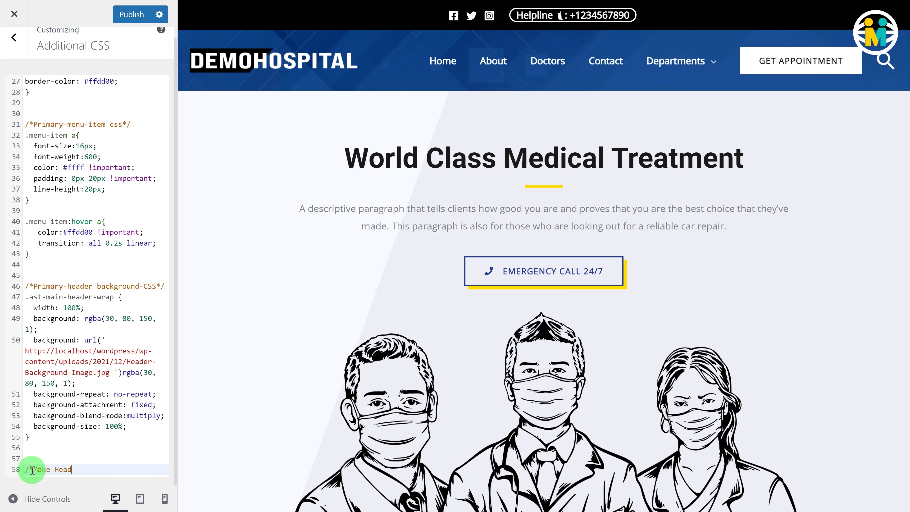
text(er Sticky*/)
key(Return)
Start a .site-header rule with position: fixed !important and width: 100%.
text(.site-header )
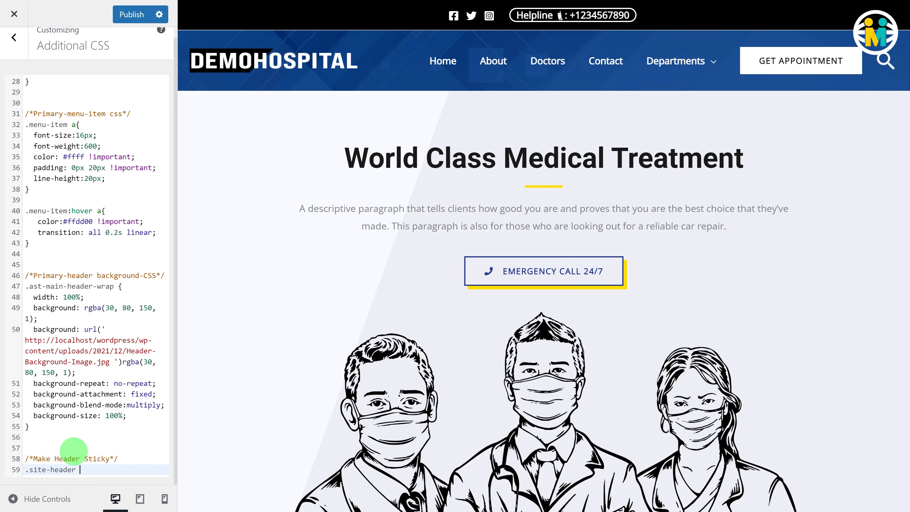
text({)
key(Return)
text(p)
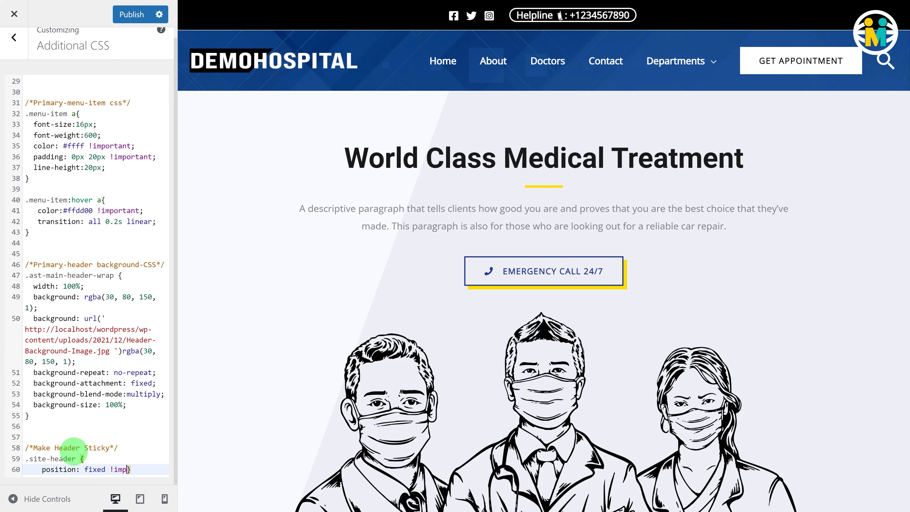
text(osition: fixed !important;)
key(Return)
text(width: 100%;)
key(Return)
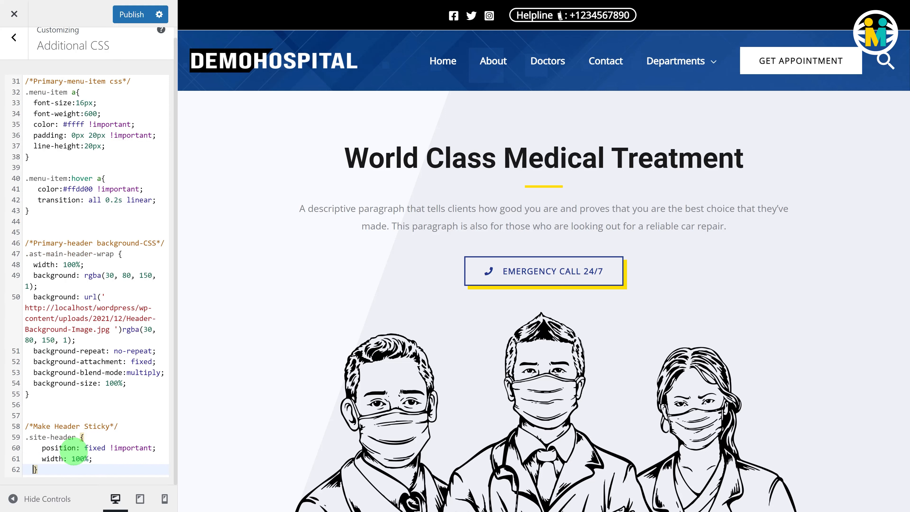
Add box-shadow: 0px 1px 4px rgba(0, 0, 0, 0.4) to the .site-header rule and test the sticky header by scrolling the page preview.
text(box-shadow: 0px 1px 4px rgba(0, 0, 0, 0.4))
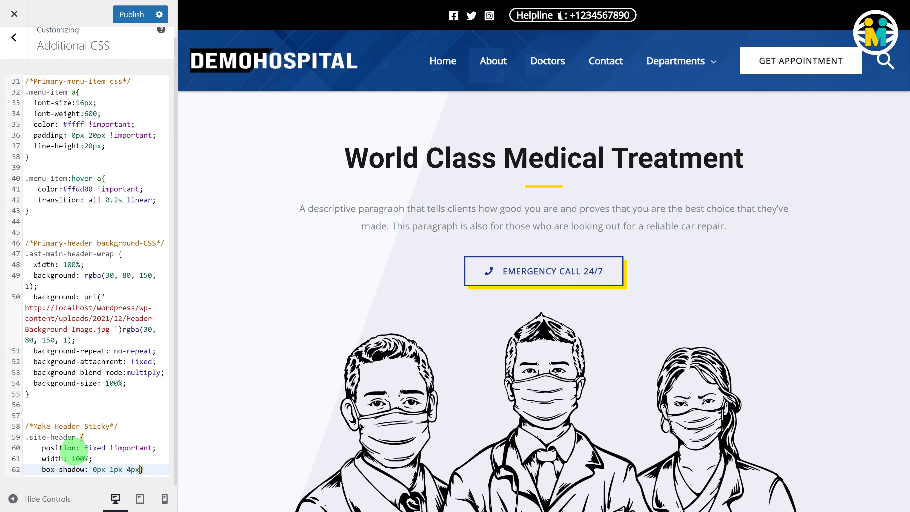
text(;)
key(Return)
key(End)
key(Return)
key(Return)
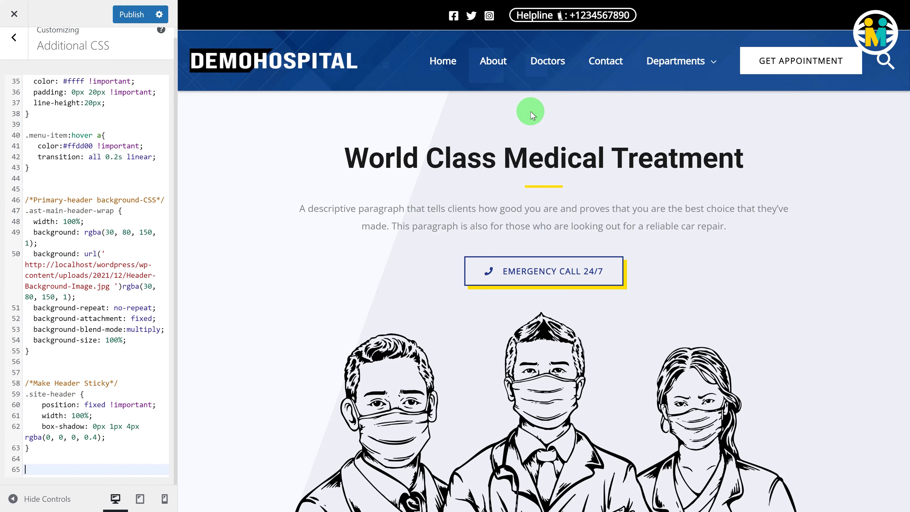
scroll(531, 114, down, 5)
scroll(532, 114, up, 5)
scroll(531, 115, down, 5)
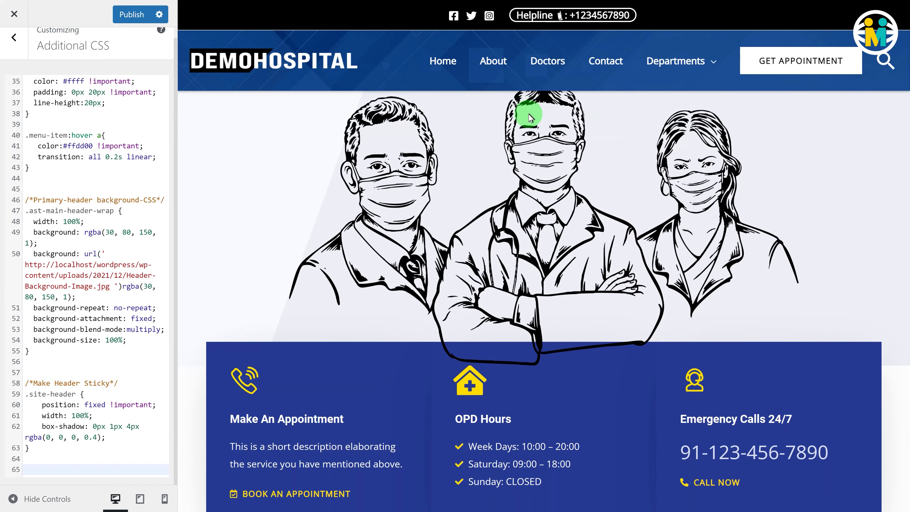
scroll(530, 116, up, 5)
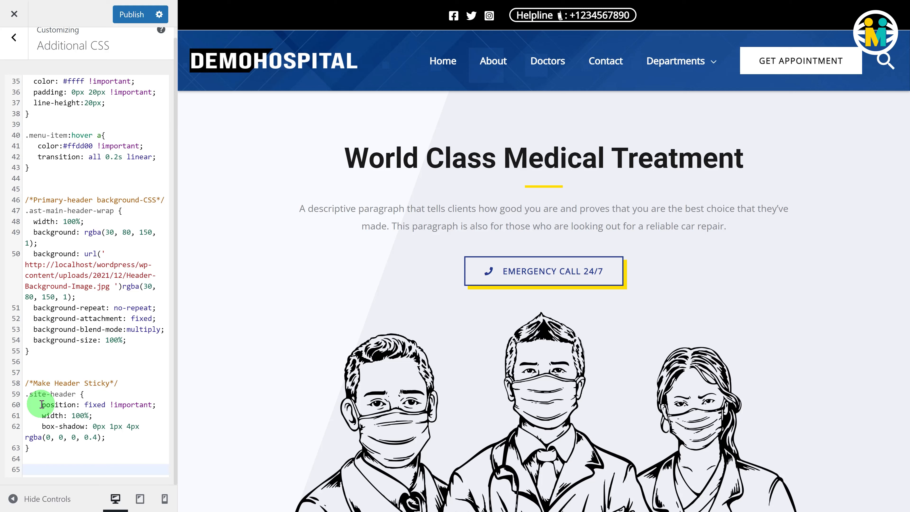
Try removing the position: fixed !important declaration from the .site-header rule, and undo the removal.
drag(42, 404, 164, 403)
key(Delete)
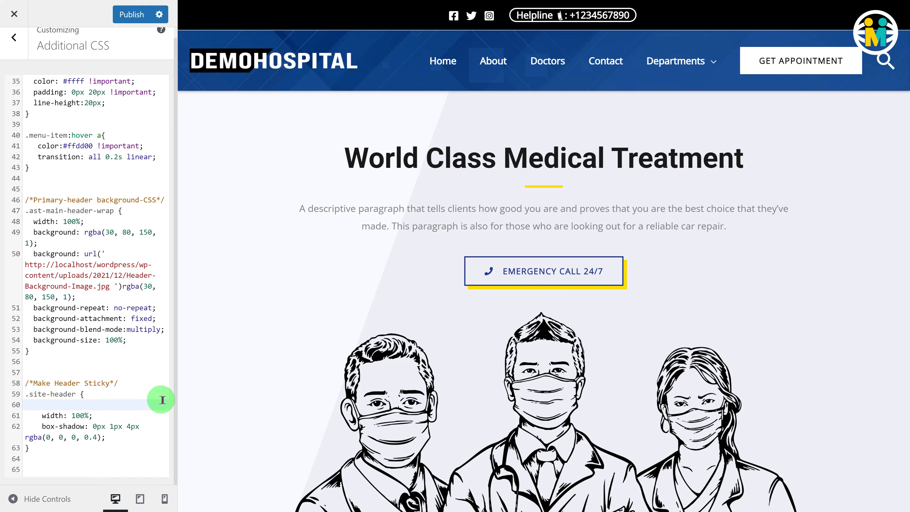
key(ctrl+z)
Add the comment /*Adjust Content Padding*/ below the .site-header rule, separated by blank lines.
click(36, 458)
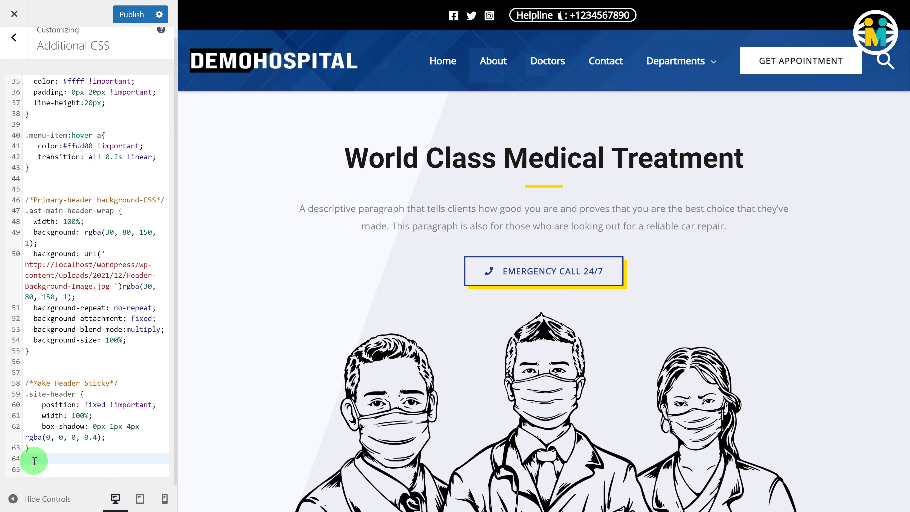
key(Return)
key(Return)
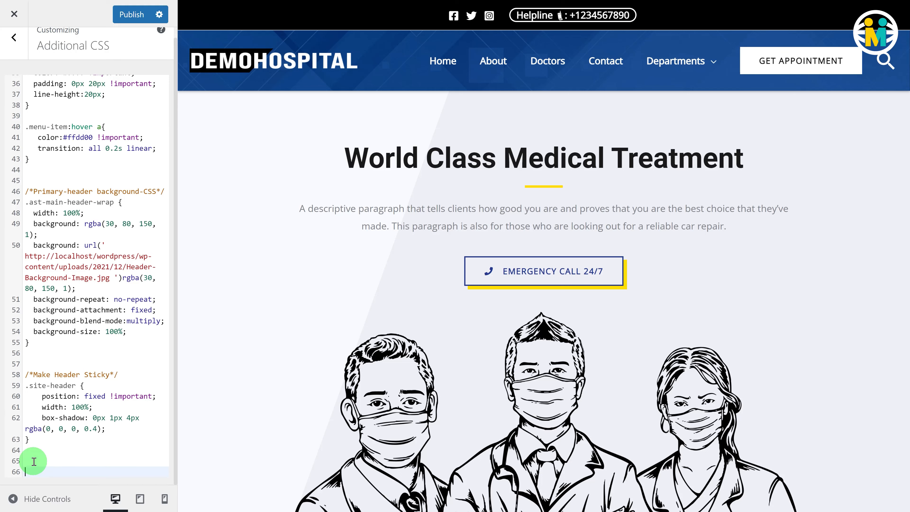
text(/*Adjust Content Padding*/)
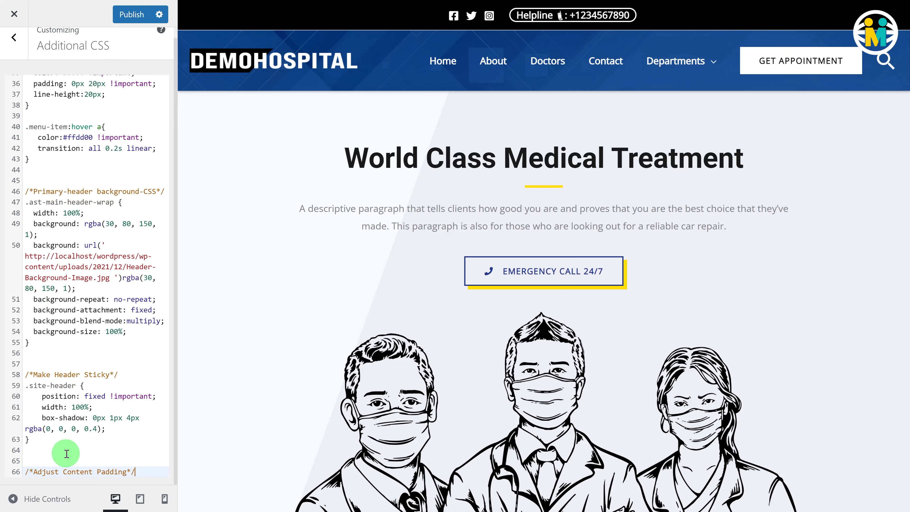
Add a .site-content rule with padding-top:100px; under the content padding comment, followed by blank lines.
key(Return)
text(.site-content {)
key(Return)
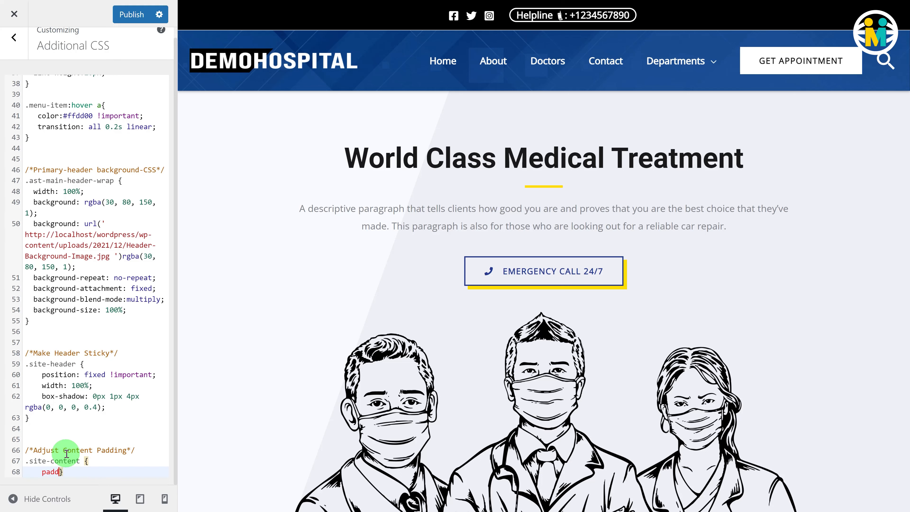
text(padding-top:100px;)
key(Return)
key(End)
key(Return)
key(Return)
key(Return)
text(/)
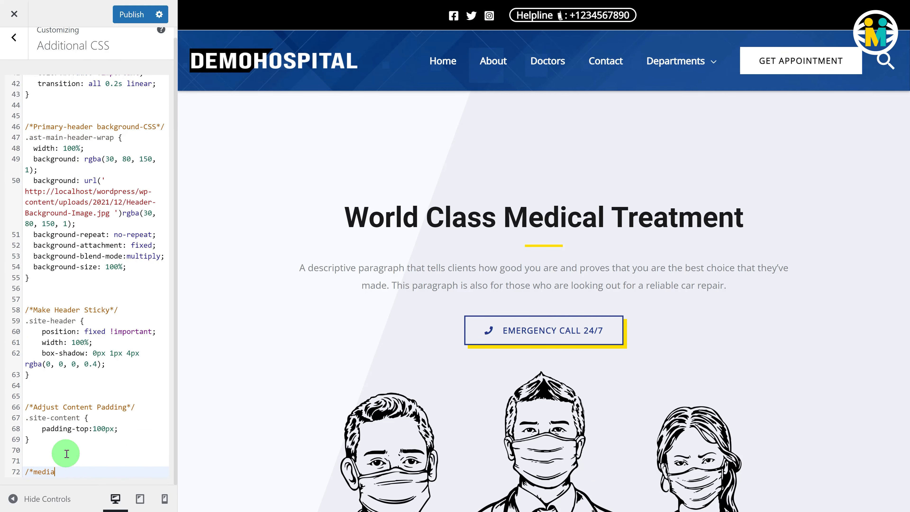
text(*media query for small screen laptop*/)
key(Return)
text(@medi)
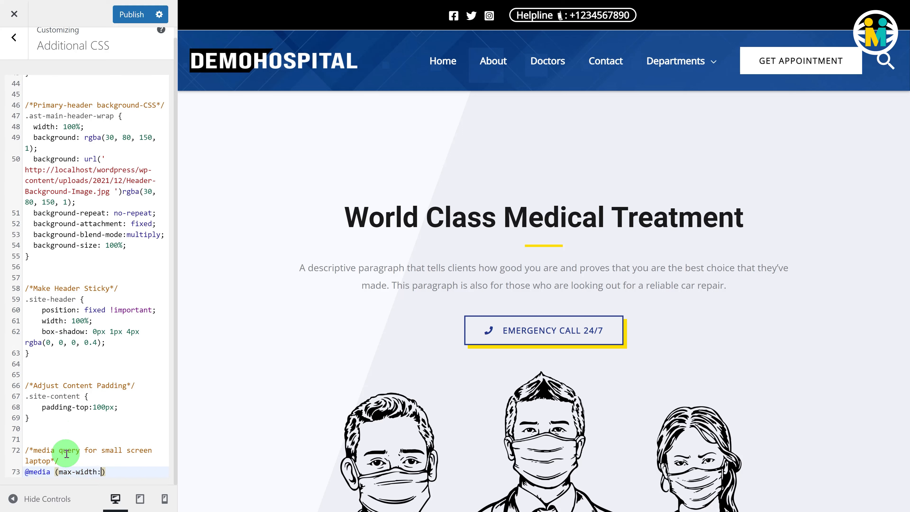
text(a (max-width: 1024px) {)
key(Return)
Inside the 1024px media query, add a .site-content rule with padding-top: 108px;.
text(.site-content )
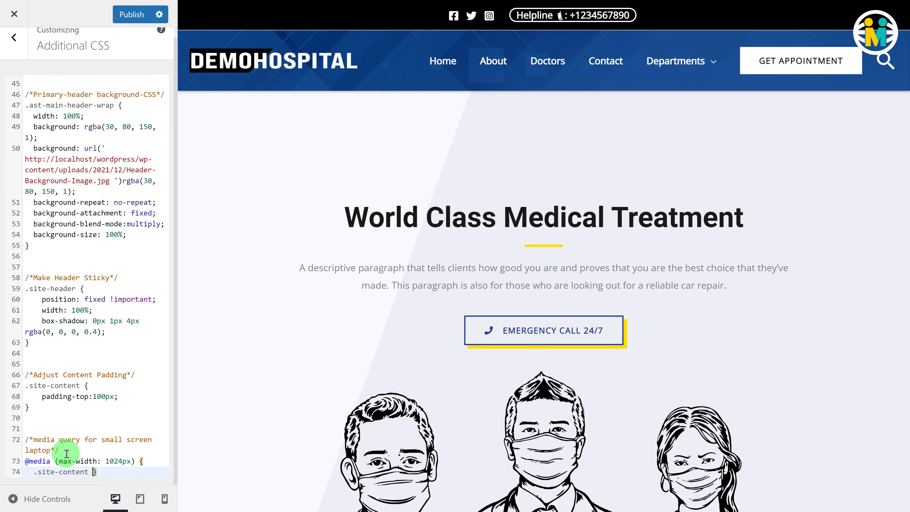
text({)
key(Return)
text(padding-top: 108px;)
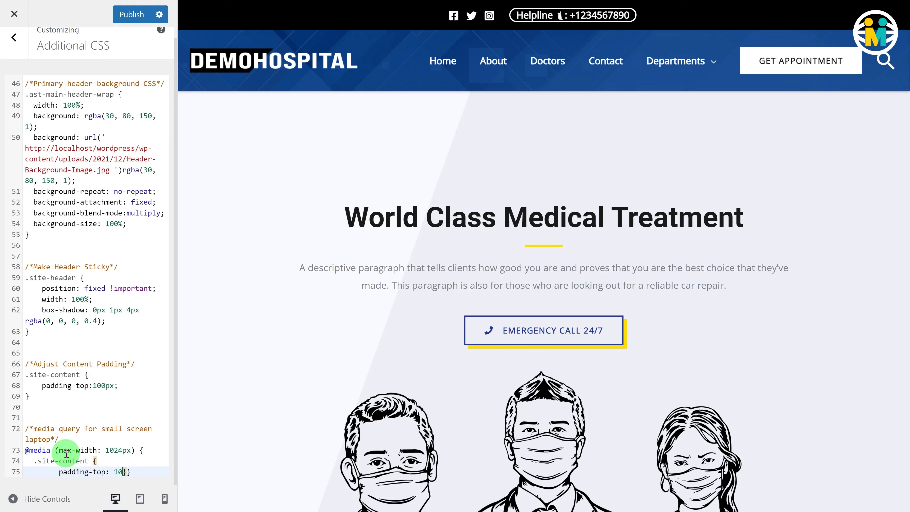
key(Return)
key(Right)
In the 1024px media query, start a .menu-item a rule with font-size:13px, font-weight:500 and padding: 0px 10px !important.
key(Return)
text(.menu-item a{)
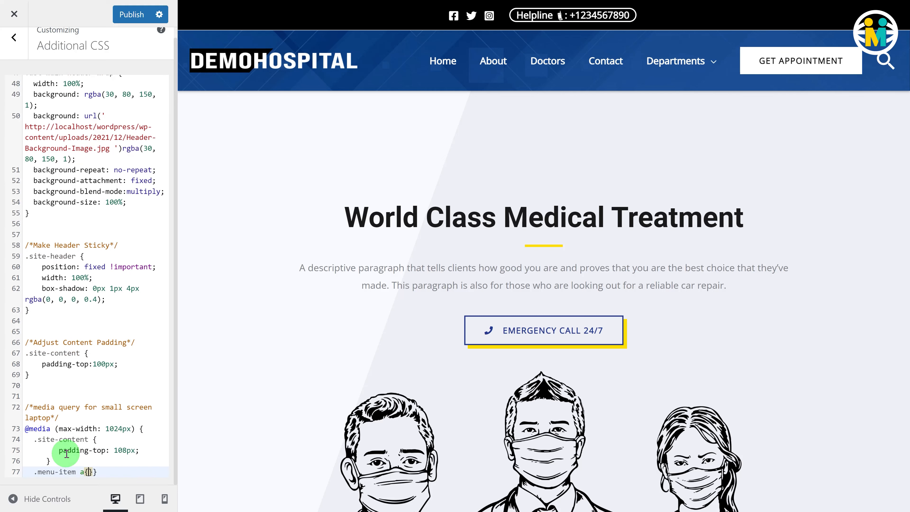
key(Return)
text(font-size:13px;)
key(Return)
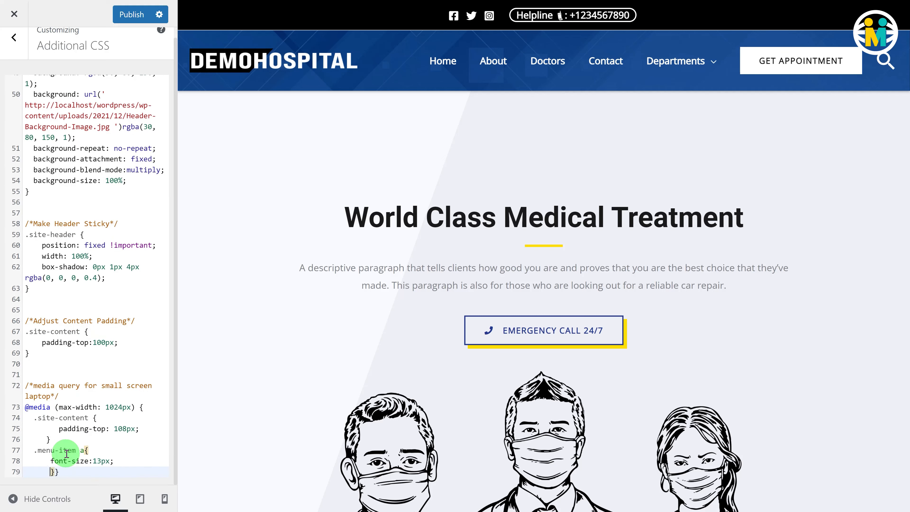
text(font-weight:500;)
key(Return)
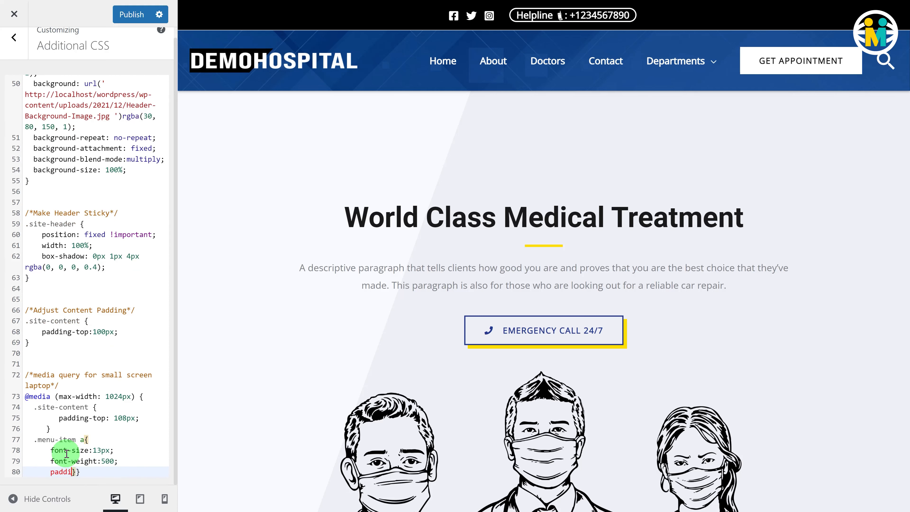
text(padding: 0px 10px !important;)
key(Return)
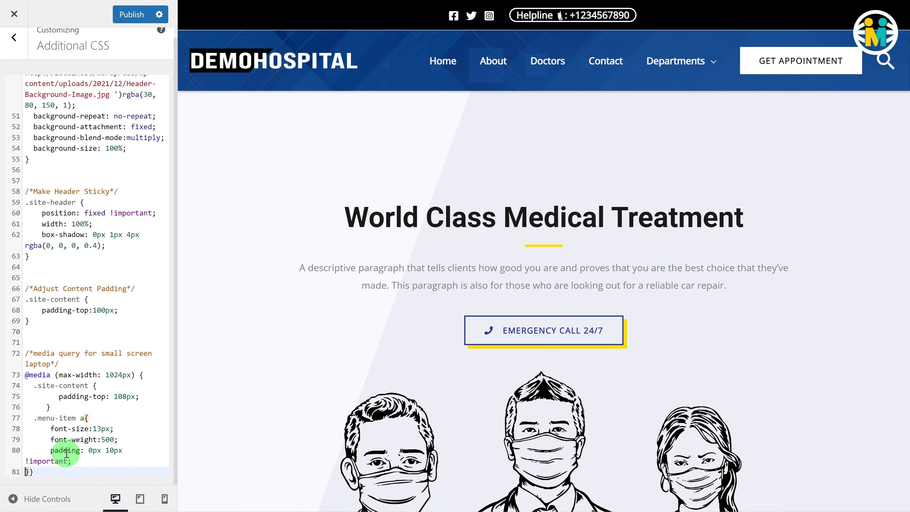
Complete the .menu-item a rule with line-height:20px; and add an .ast-custom-button rule with font-size:10px!important; in the same media query.
key(Right)
key(Return)
key(Return)
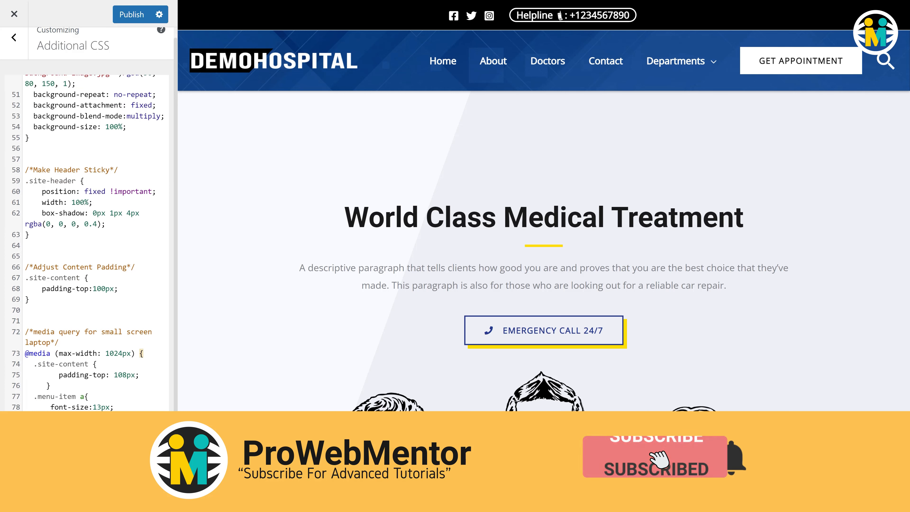
key(Return)
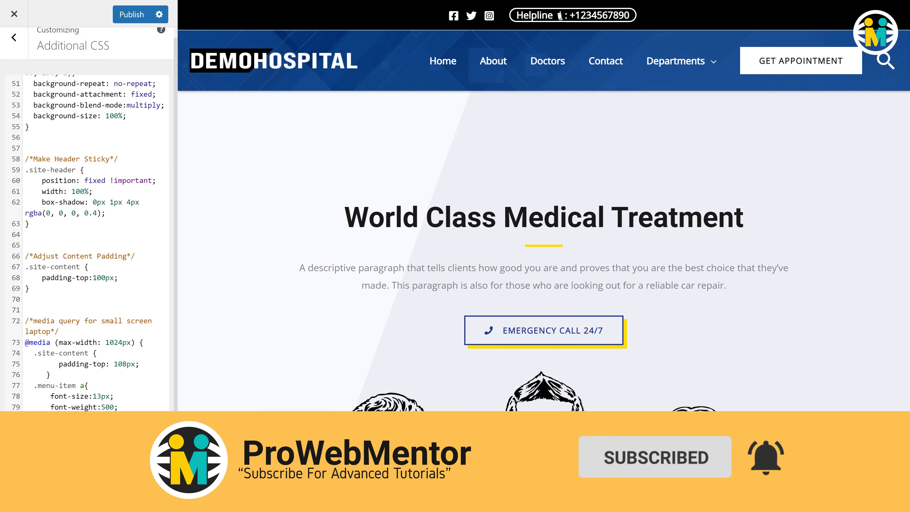
text(x!important;)
key(Down)
key(Down)
key(Down)
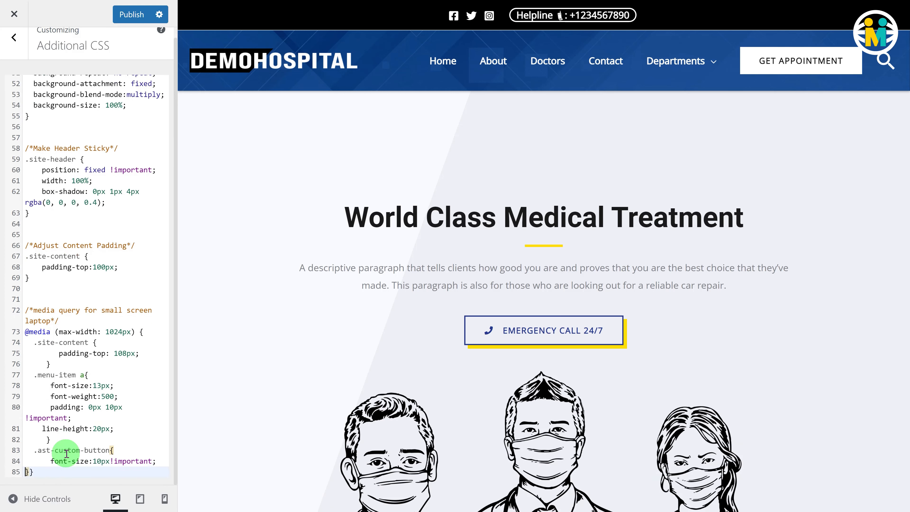
key(Return)
key(Return)
key(Return)
text(/*Adjust Content)
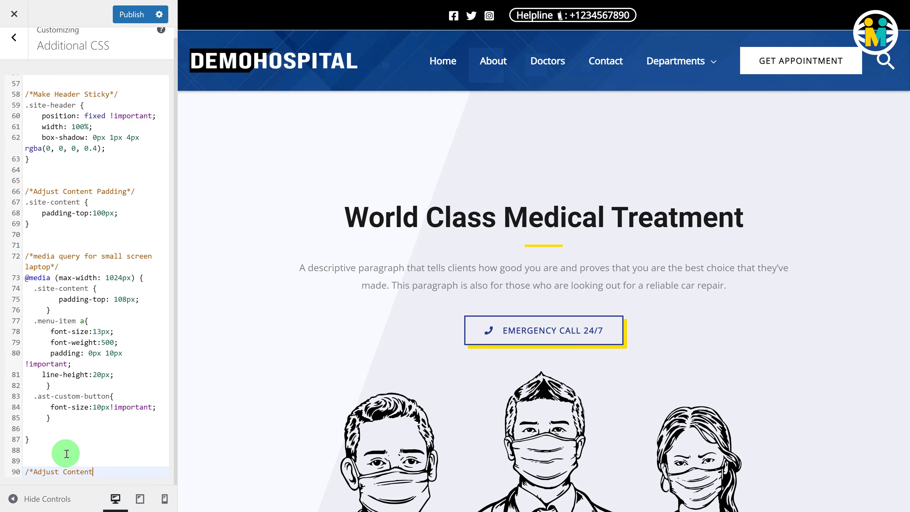
text( Padding for tablet*/)
key(Return)
text(@me)
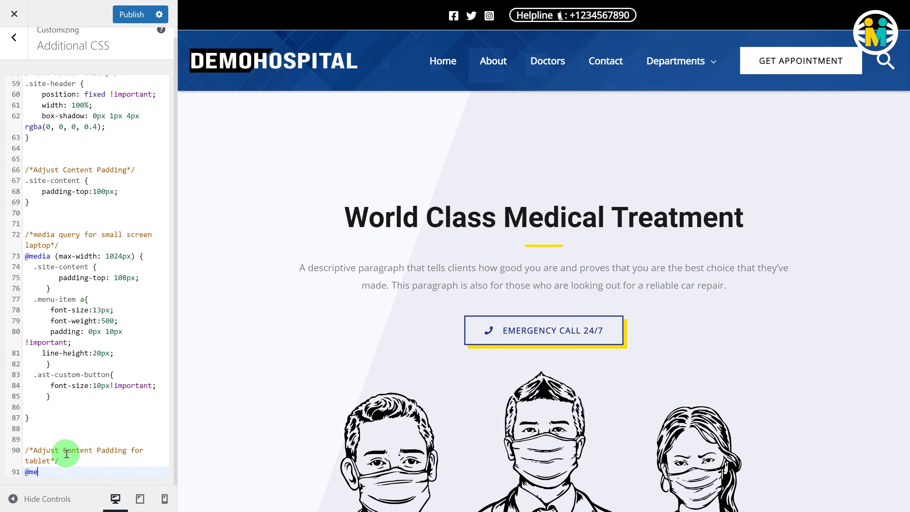
text(dia (max-width: 767px) {)
key(Return)
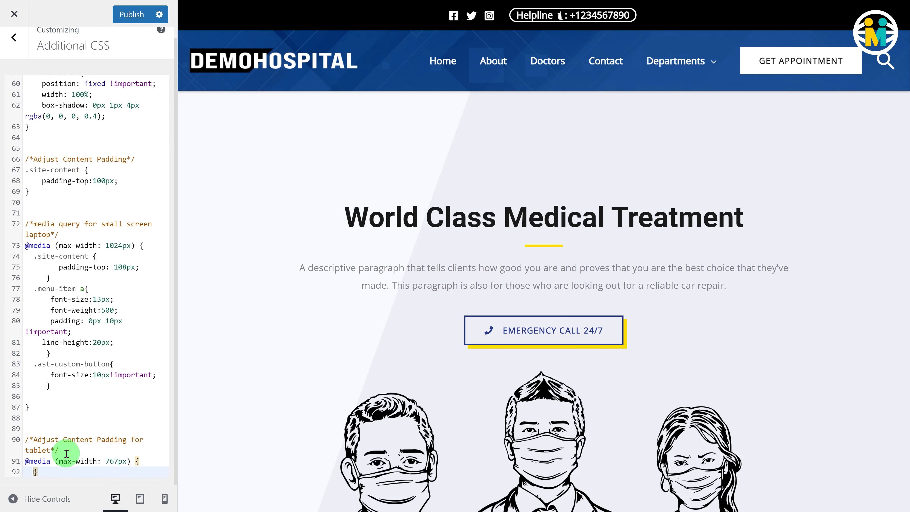
Inside the 767px media query, add a .site-content rule with padding-top: 70px; and close the block.
text(.site-content {)
key(Return)
text(padding-)
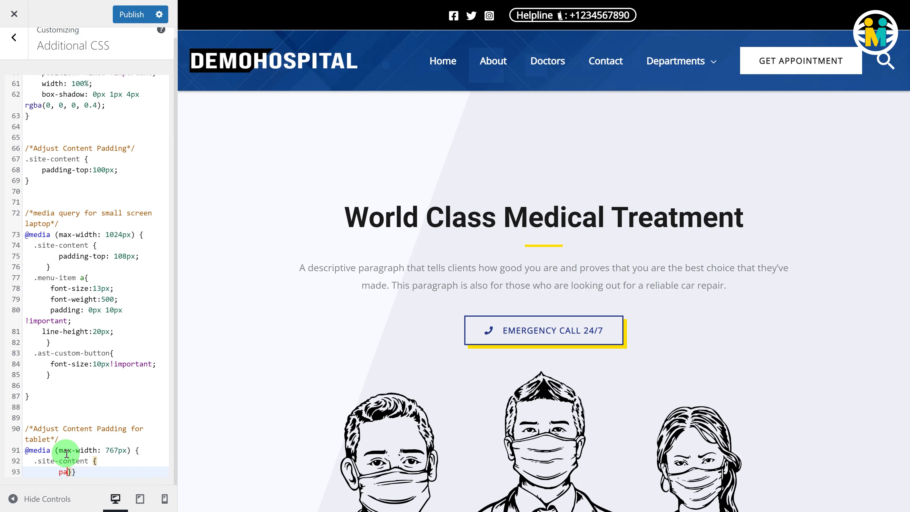
text(top: 70px;)
key(Return)
text(})
key(Return)
text(})
key(Return)
key(Return)
key(Return)
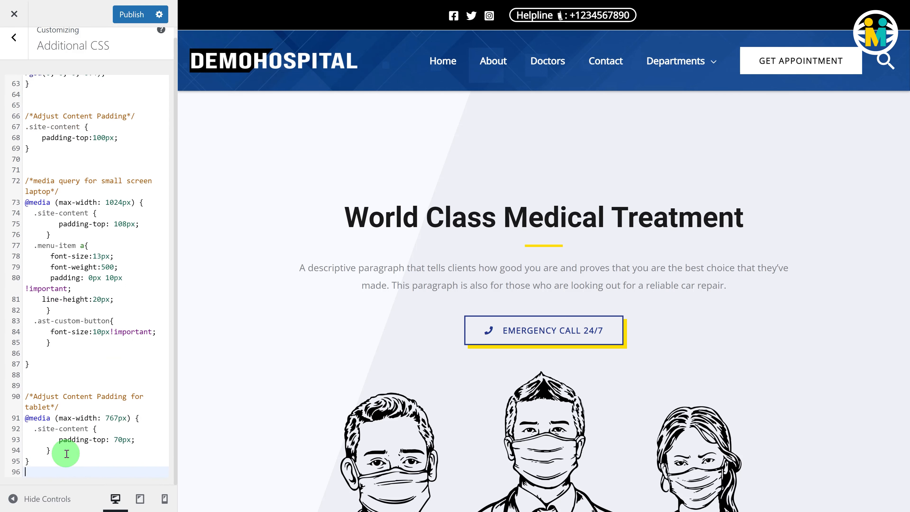
text(/*Adjust Content Padding)
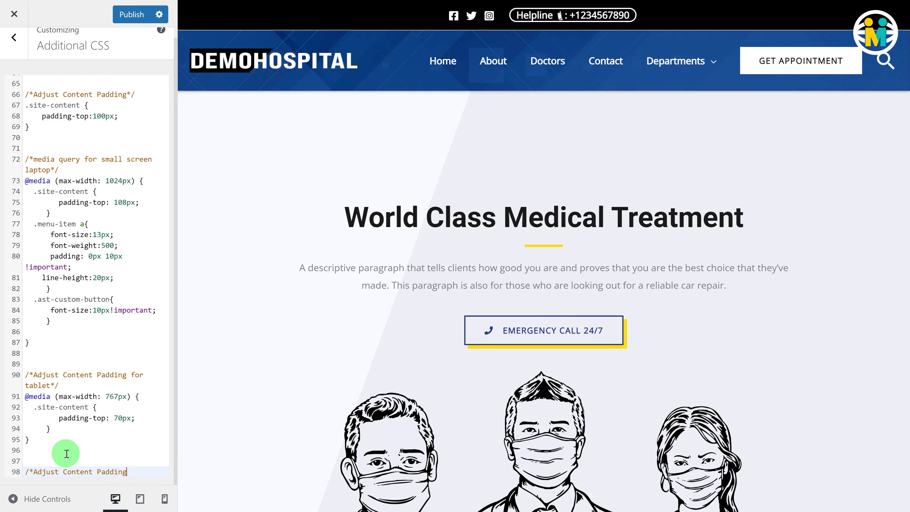
text( for mobile*/)
key(Return)
text(@media (max)
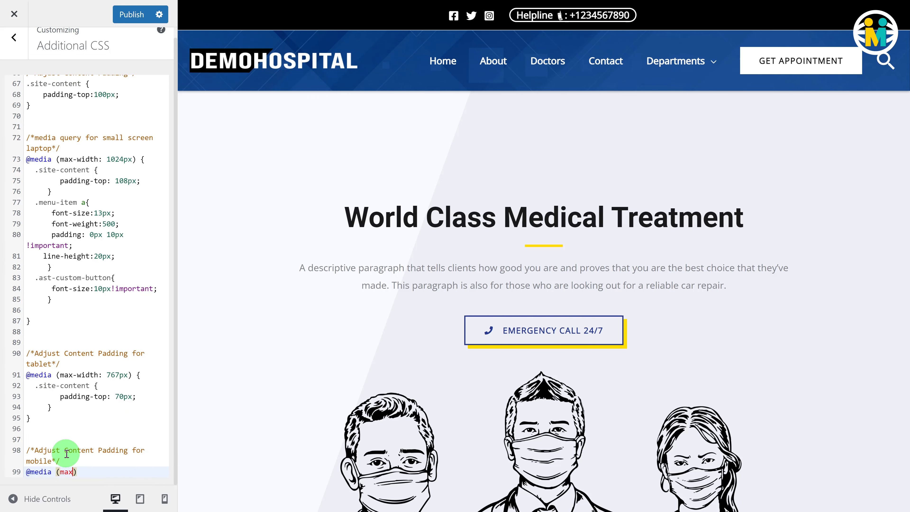
text(-width: 358px) {)
Inside the 358px media query, add a .site-content rule with padding-top: 40x; and leave blank lines after the block.
key(Return)
text(.site-content {)
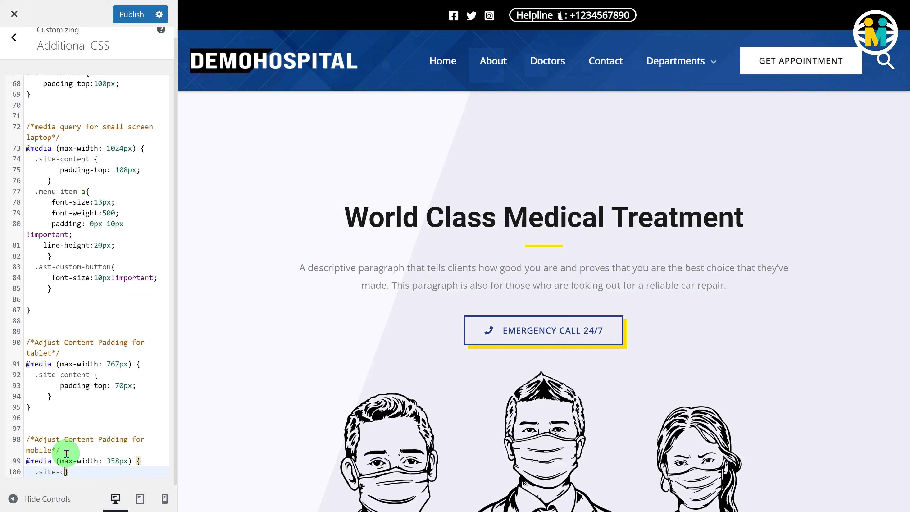
key(Return)
key(Tab)
text(padding-top: 40x;)
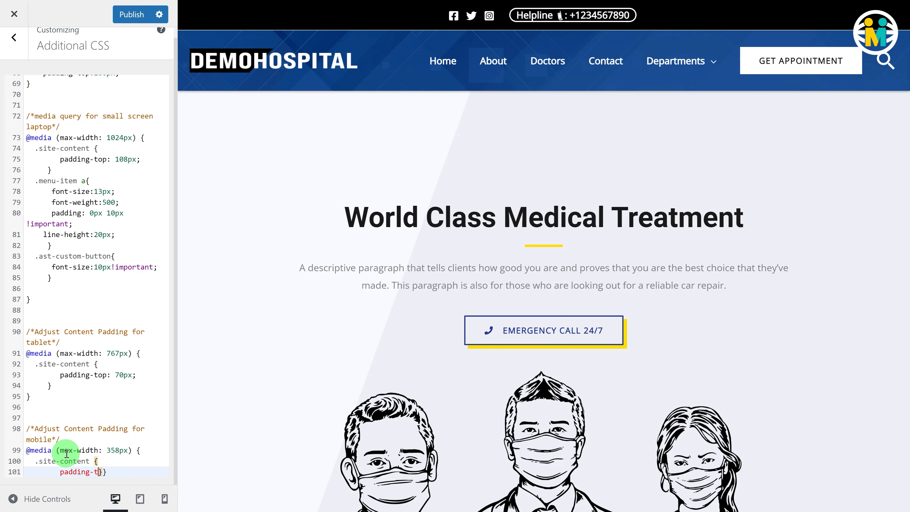
key(Return)
key(Return)
key(Tab)
key(Right)
key(Return)
key(Right)
key(Return)
key(Return)
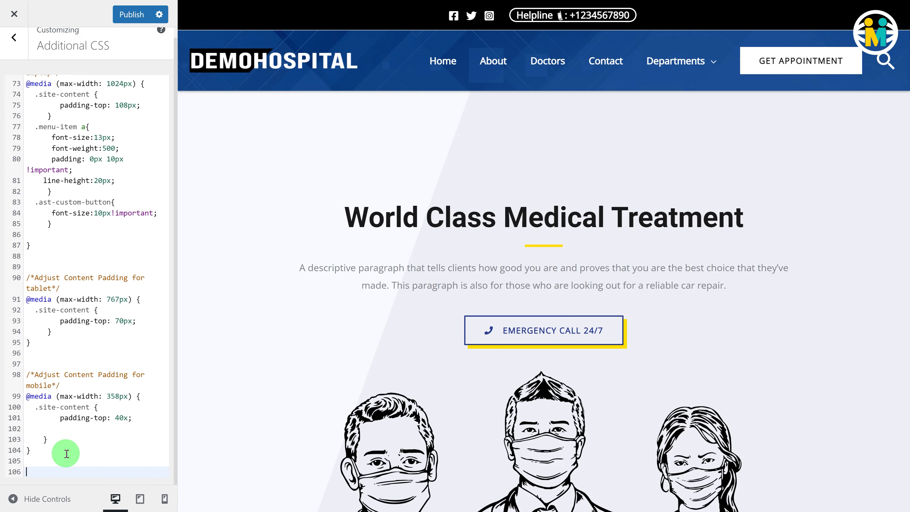
Review the content padding, small-laptop and tablet CSS blocks, and preview the page at tablet size.
scroll(72, 412, up, 6)
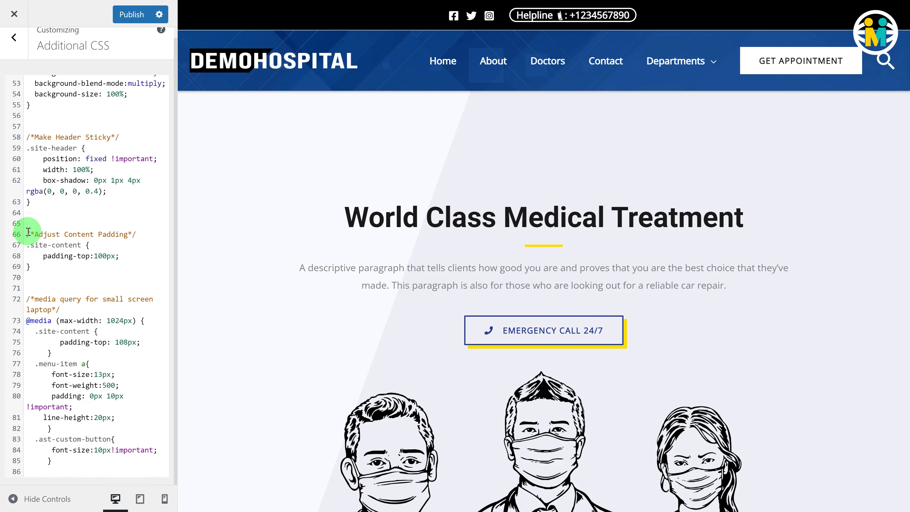
drag(28, 231, 35, 269)
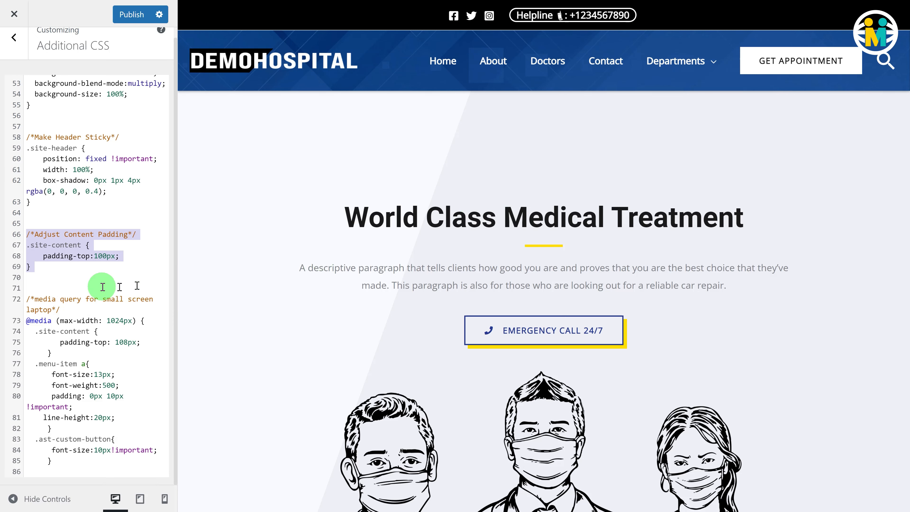
drag(27, 298, 52, 461)
scroll(54, 430, down, 5)
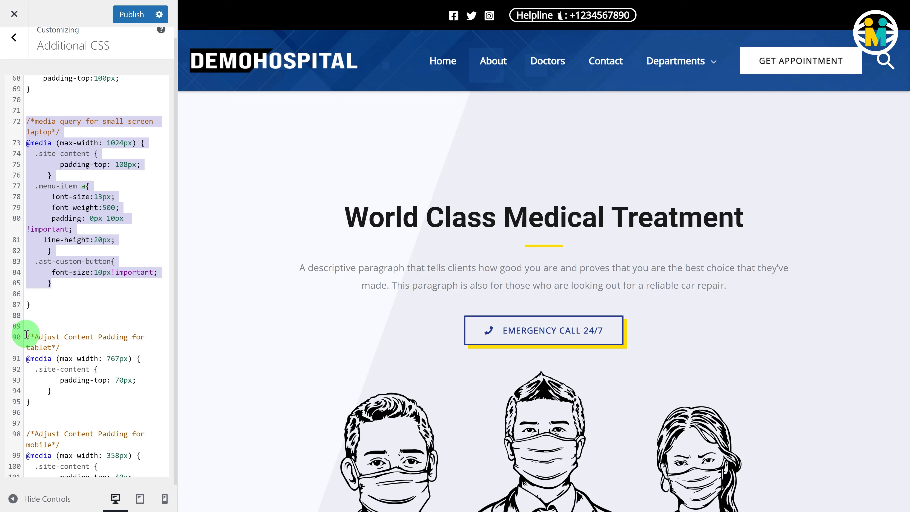
drag(27, 335, 54, 413)
click(140, 498)
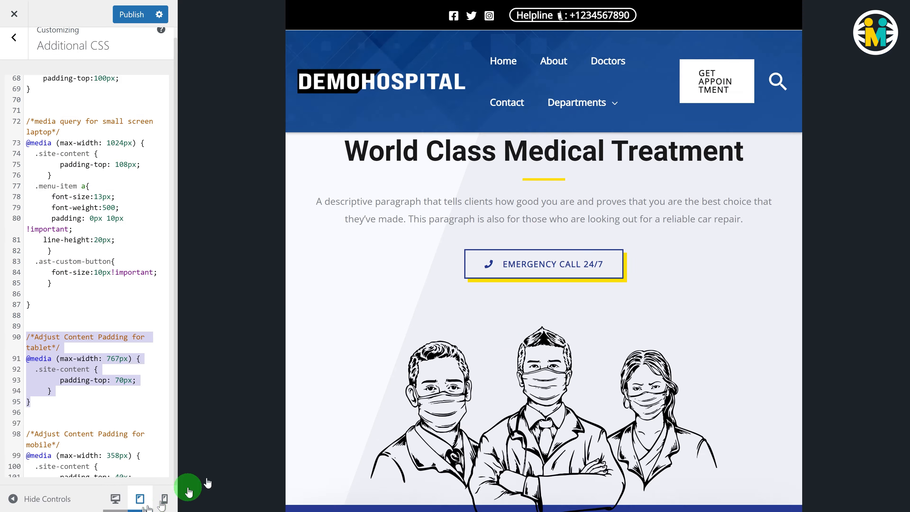
scroll(89, 396, down, 2)
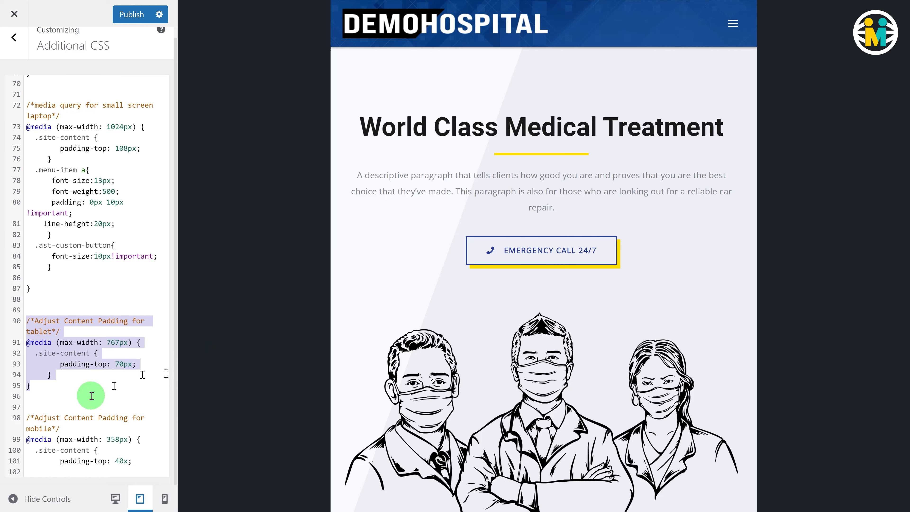
Review the mobile content padding block, previewing the page at mobile size and again at desktop size.
drag(26, 361, 32, 439)
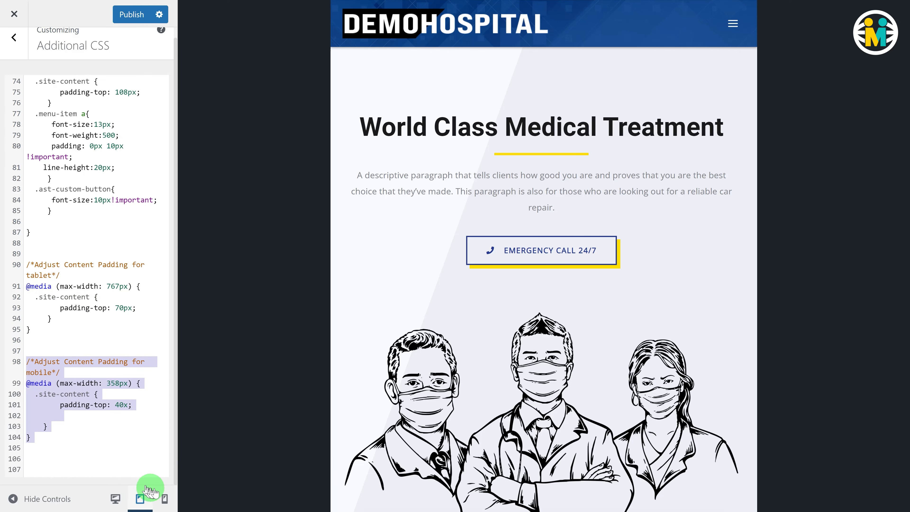
click(165, 499)
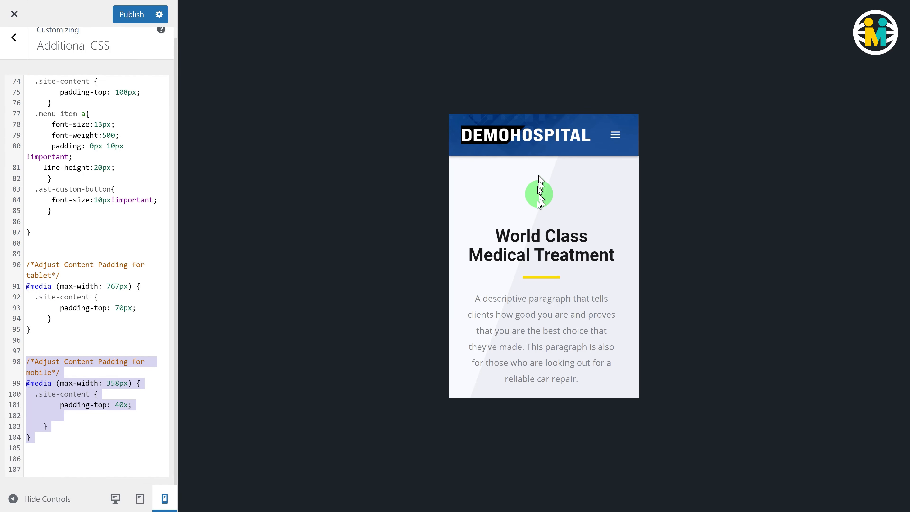
click(115, 499)
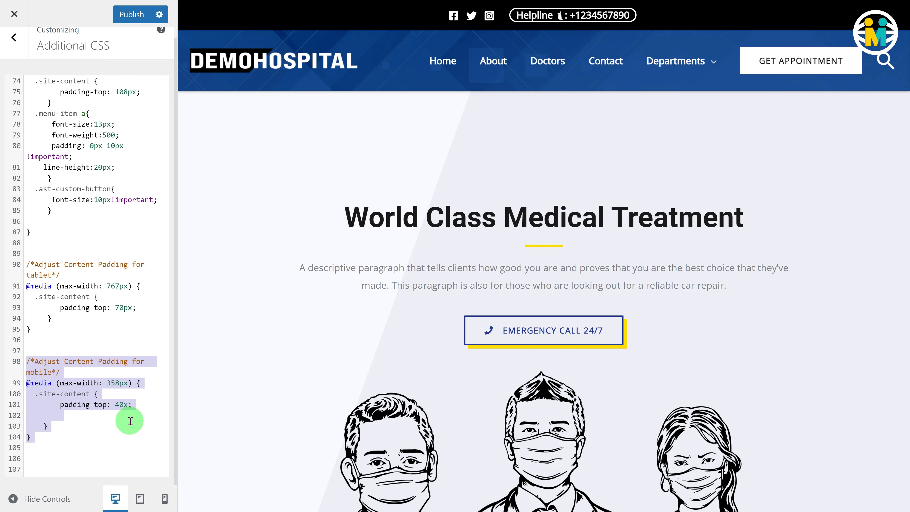
Switch to the mobile preview, open the header's Toggle Button settings and focus the empty Menu Label.
click(165, 499)
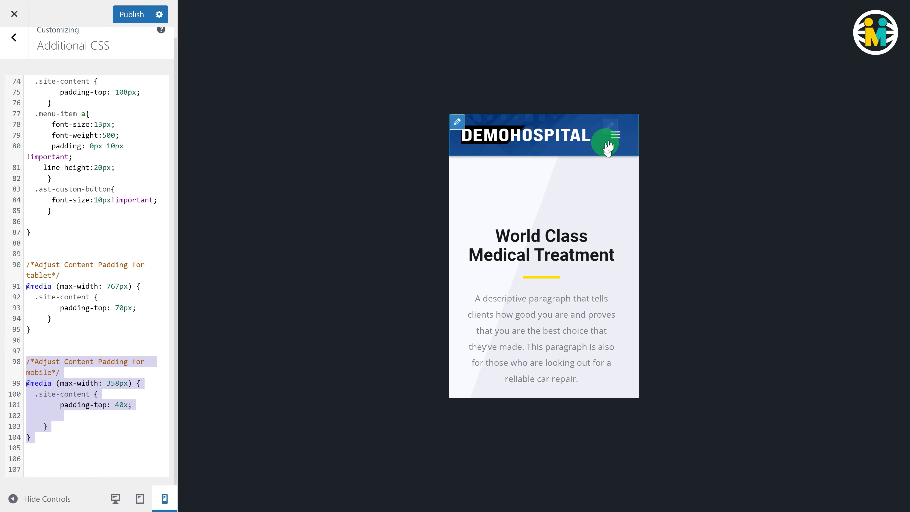
click(611, 129)
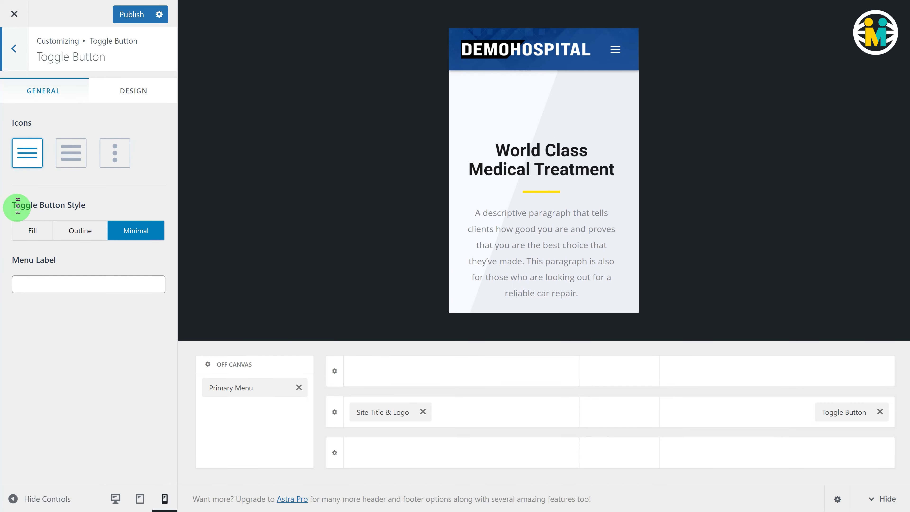
click(29, 284)
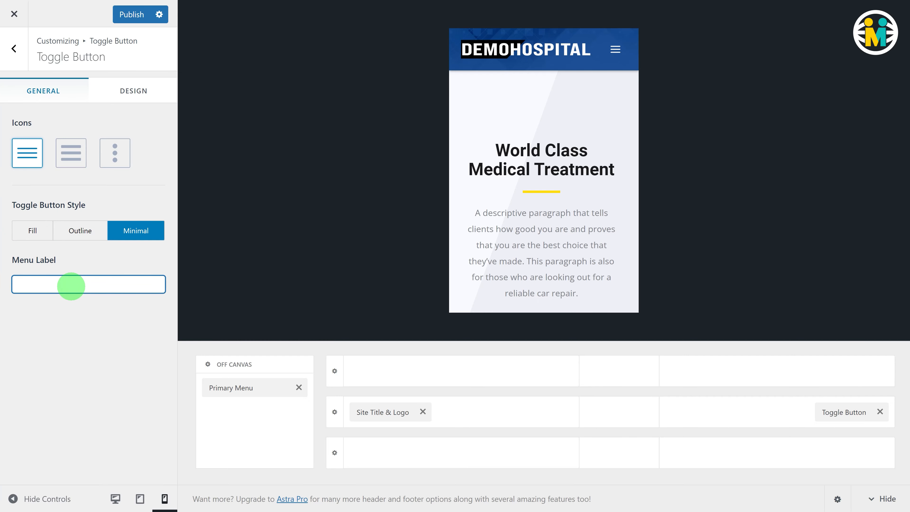
Try the thick-line and three-dot icons for the mobile menu toggle, and restore the thin-line icon.
click(70, 152)
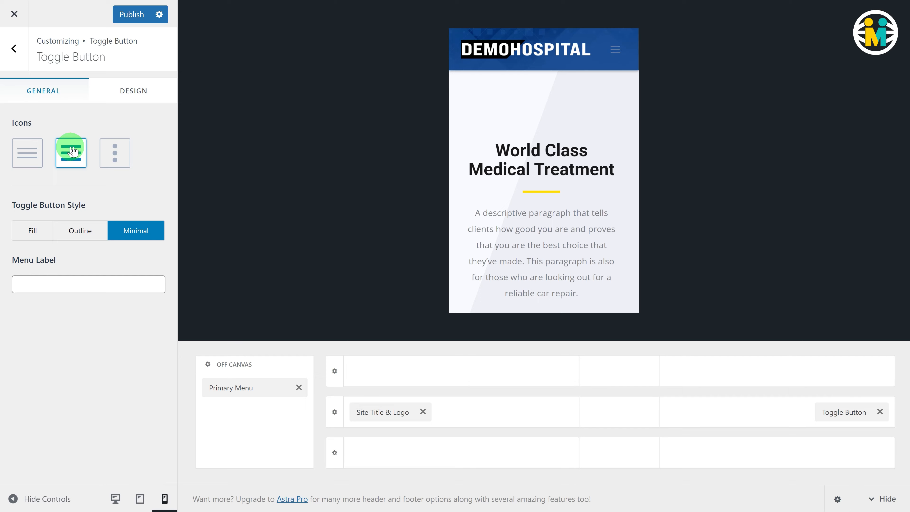
click(114, 153)
click(27, 152)
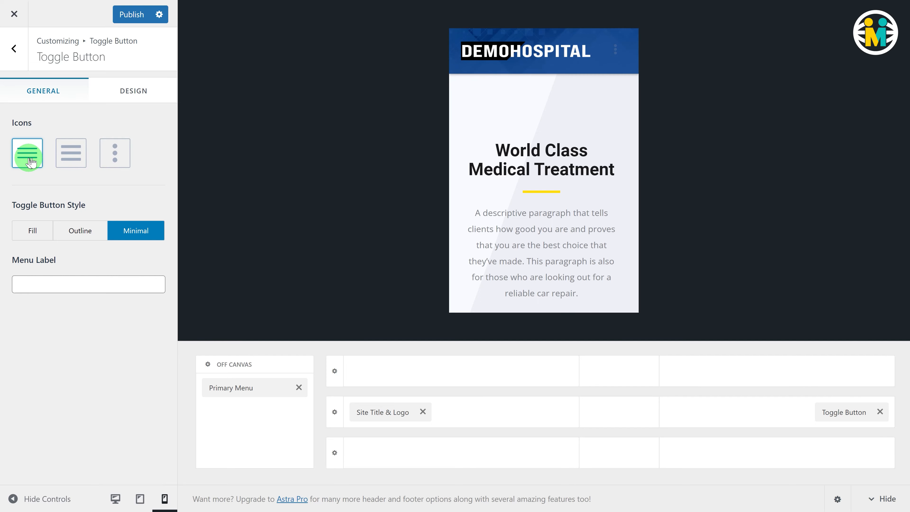
Try the Fill and Outline styles for the mobile toggle button, and restore the Minimal style.
click(31, 226)
click(82, 228)
click(136, 234)
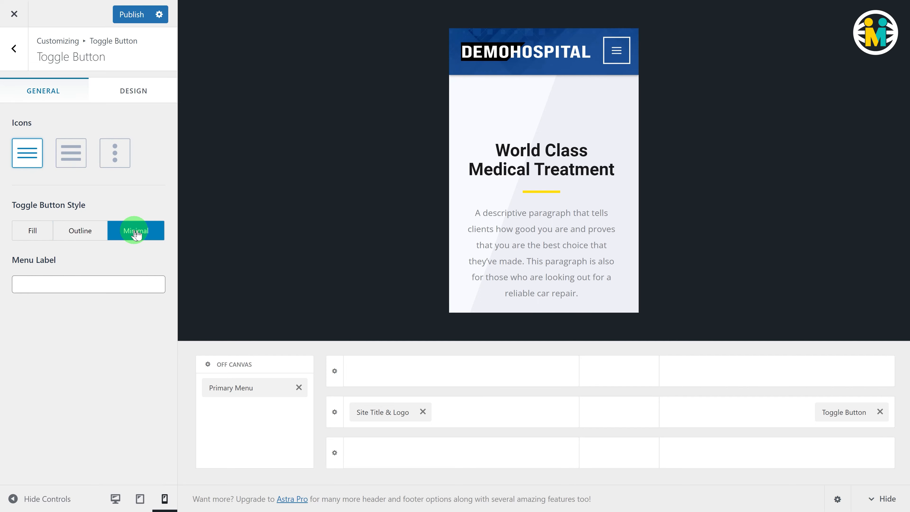
Try the label "menu" beside the mobile toggle icon, and clear the Menu Label again.
click(33, 288)
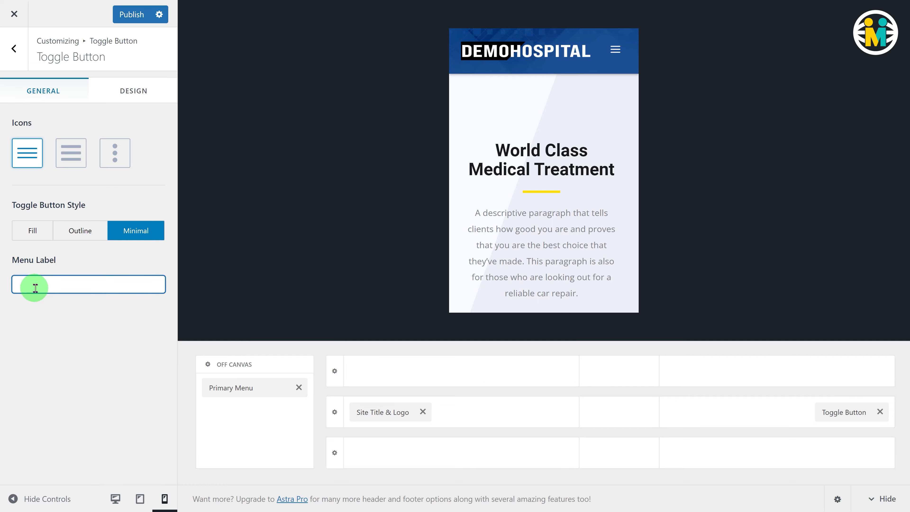
text(menu)
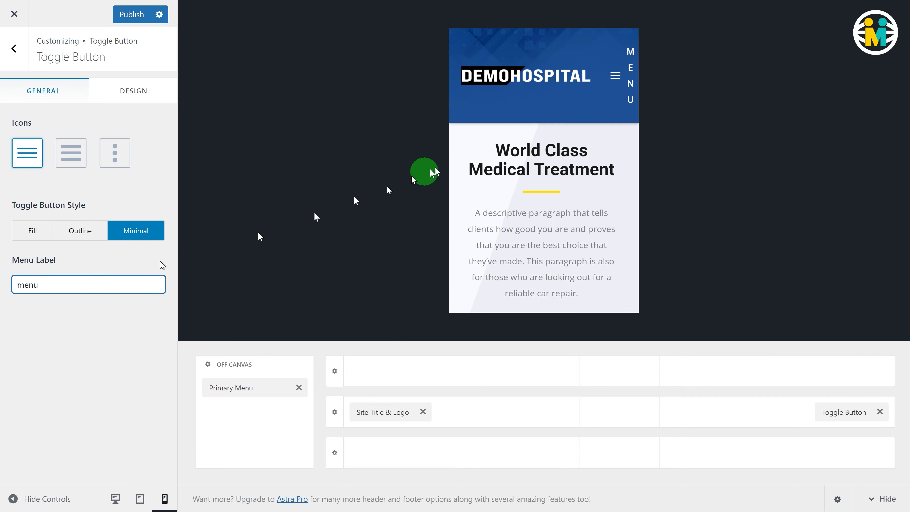
drag(73, 284, 9, 284)
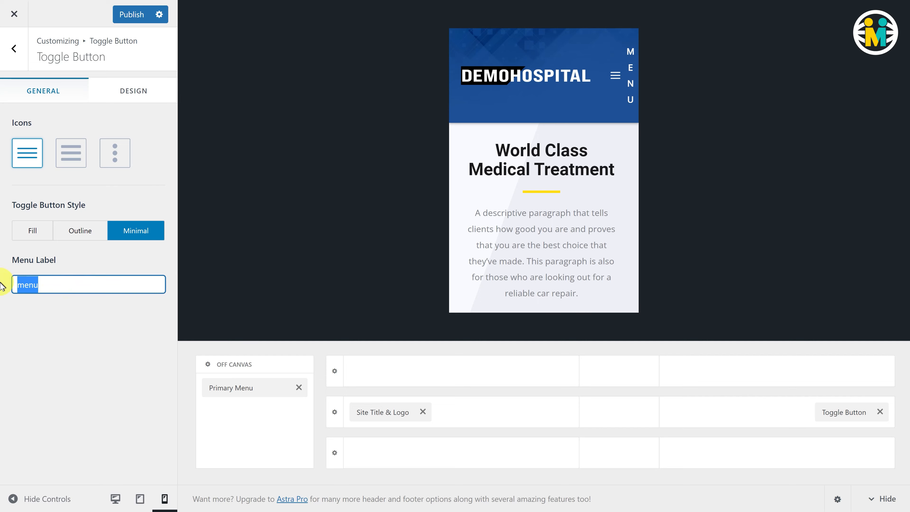
key(BackSpace)
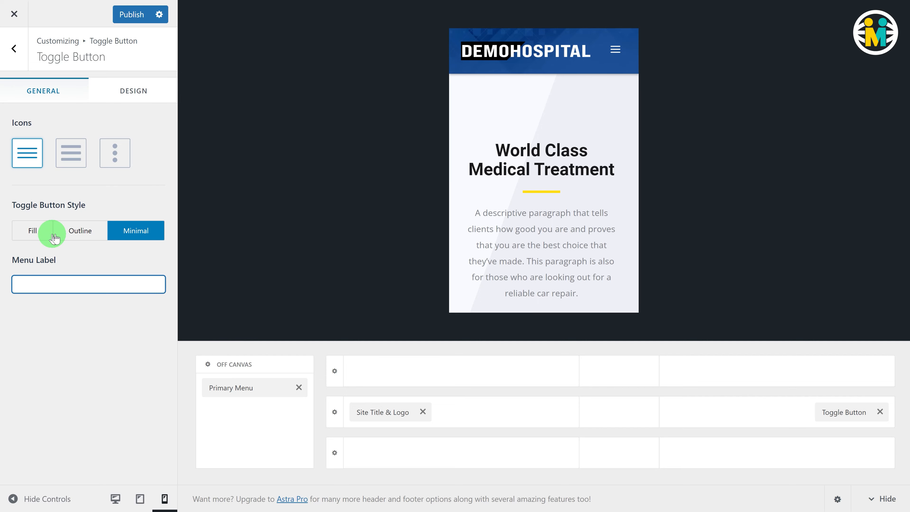
In the toggle button's design settings, set the icon size to 22 px.
click(136, 91)
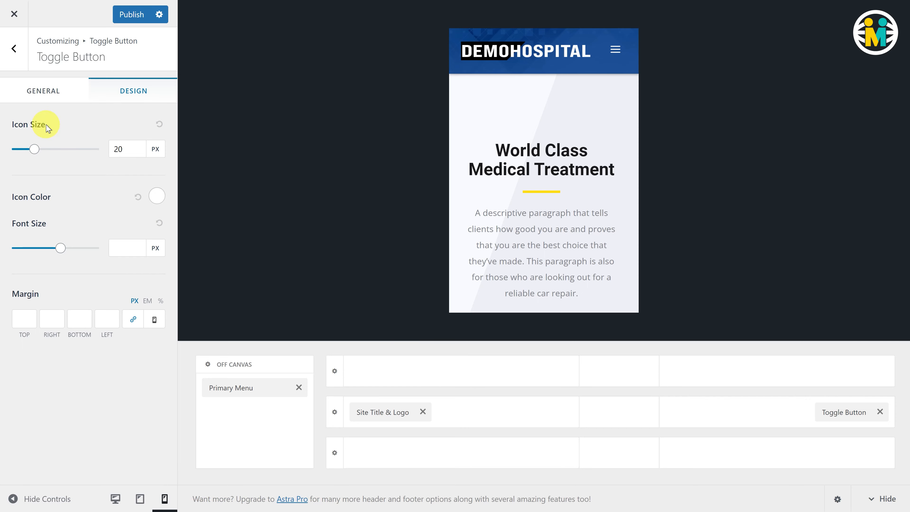
drag(53, 200, 40, 200)
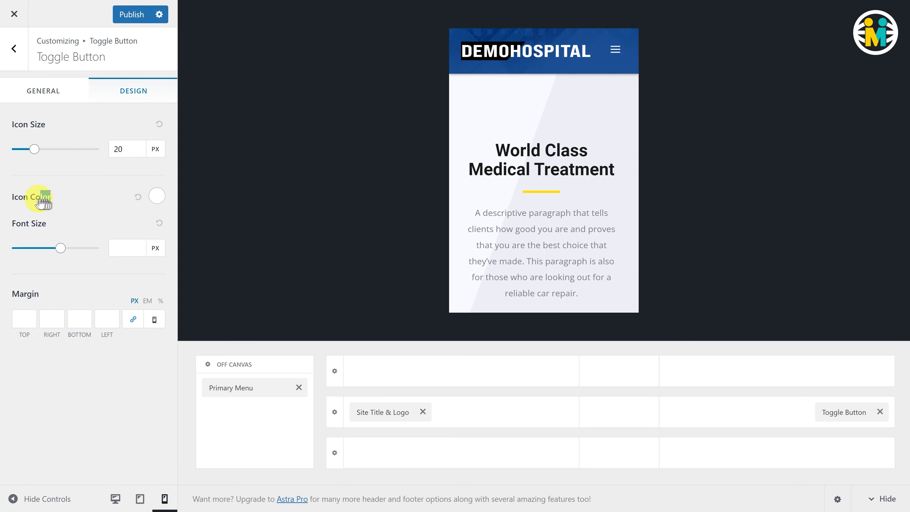
drag(34, 149, 36, 150)
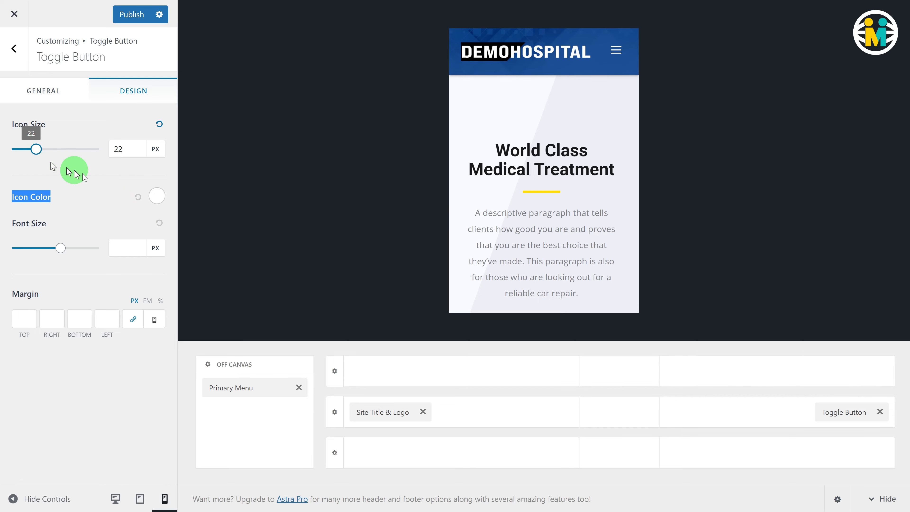
click(158, 197)
click(14, 211)
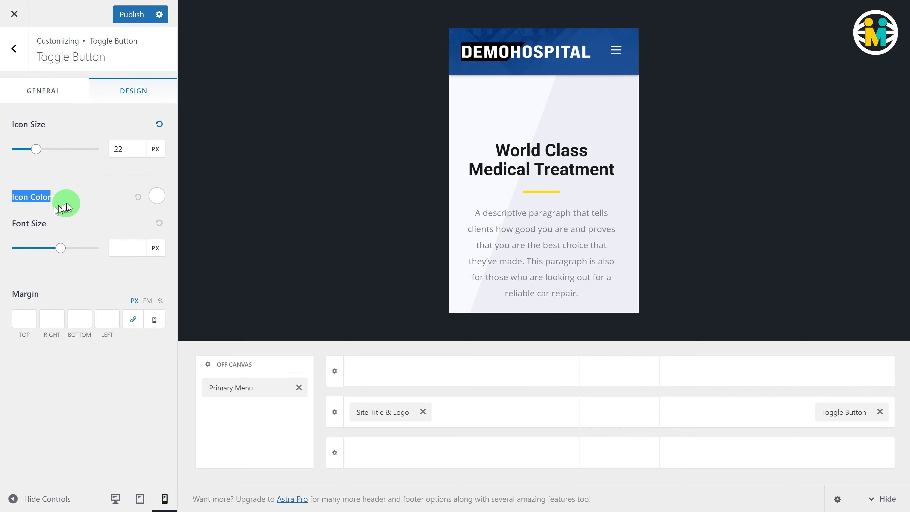
Expand the mobile menu in the preview and open the Off-Canvas general settings.
click(613, 56)
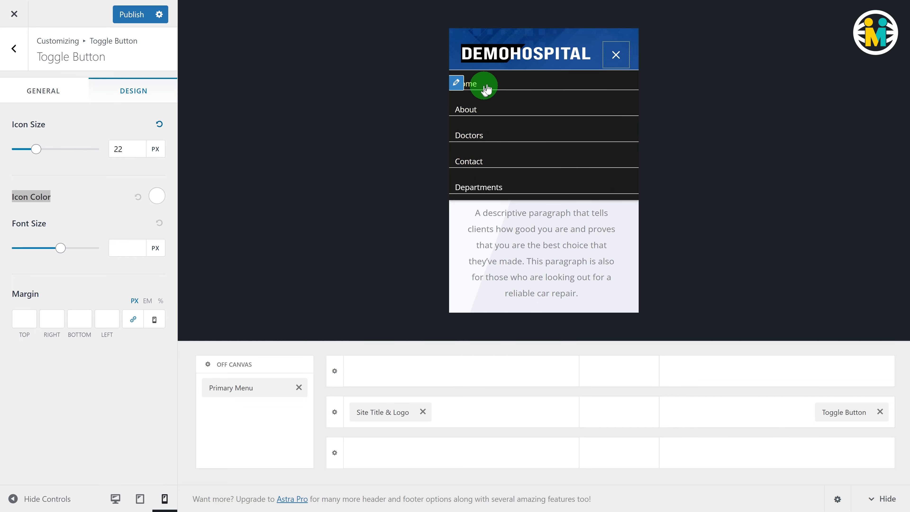
click(233, 365)
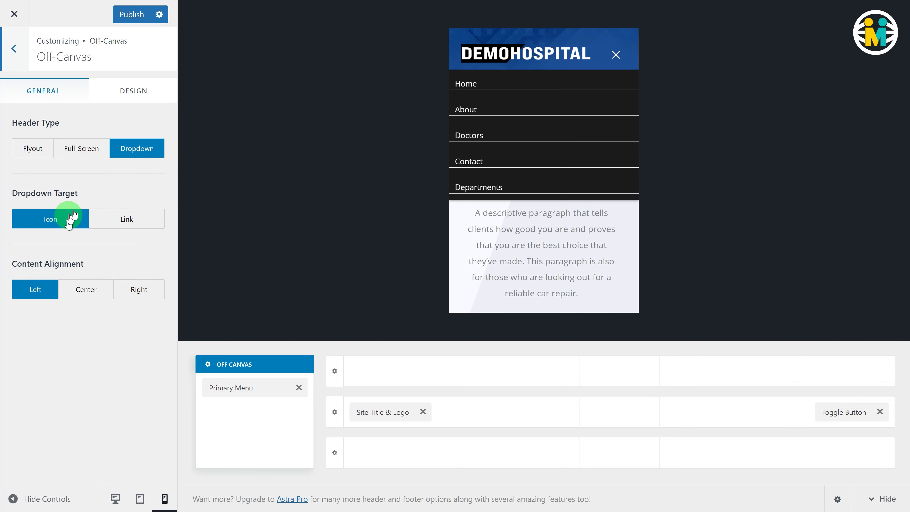
drag(82, 192, 11, 192)
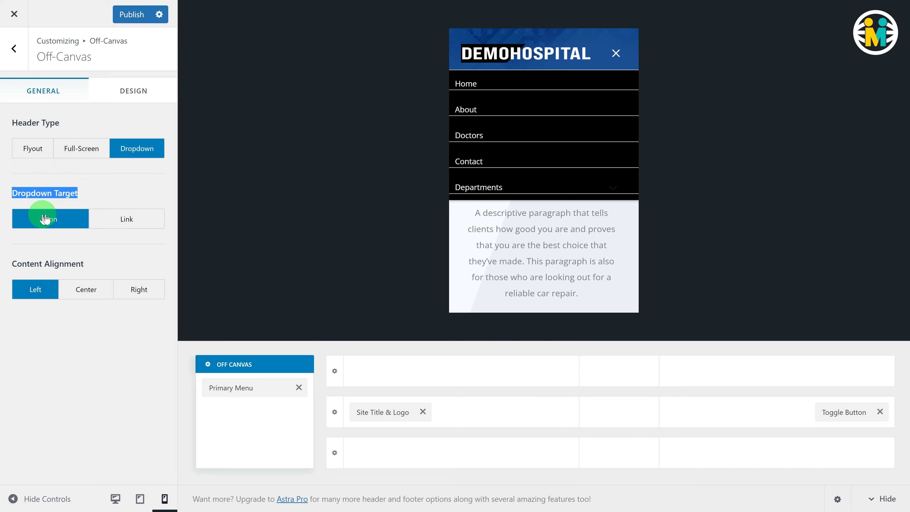
Compare the Link and Icon dropdown targets, and test expanding Departments by its arrow in the mobile menu preview.
click(120, 218)
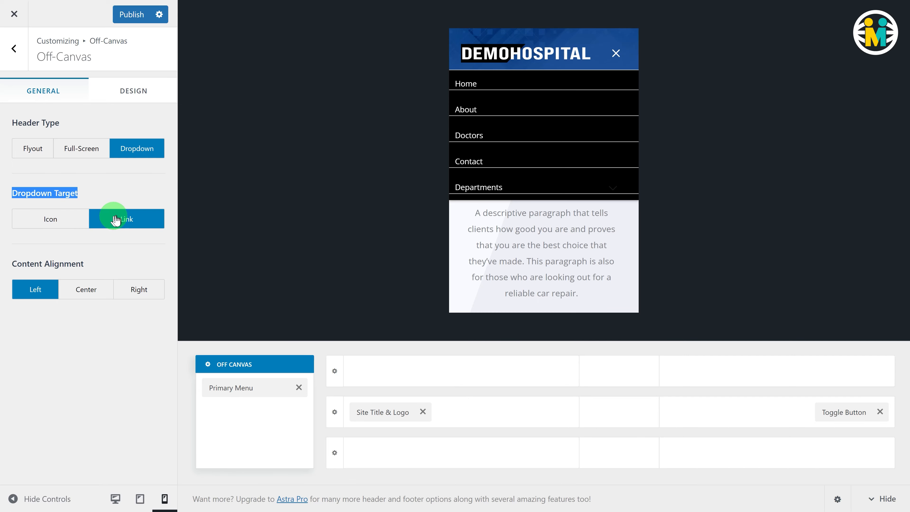
click(82, 218)
click(623, 187)
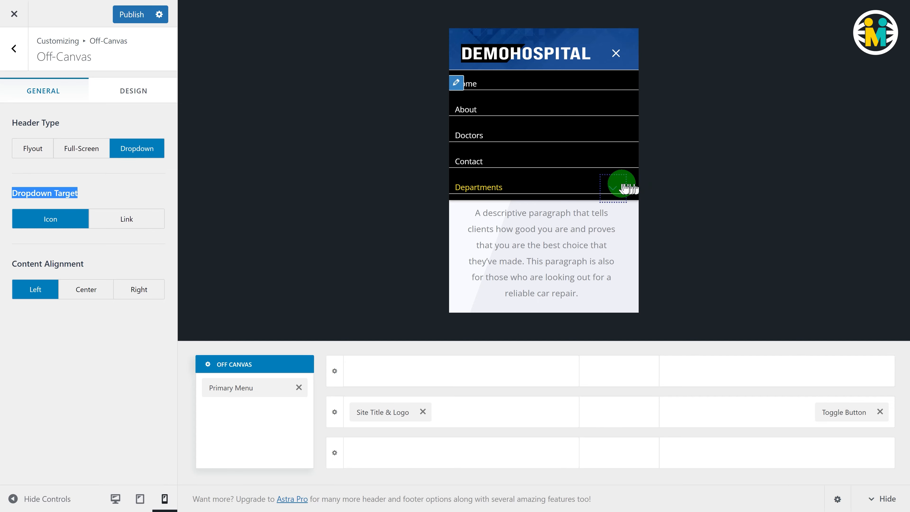
click(615, 188)
click(616, 190)
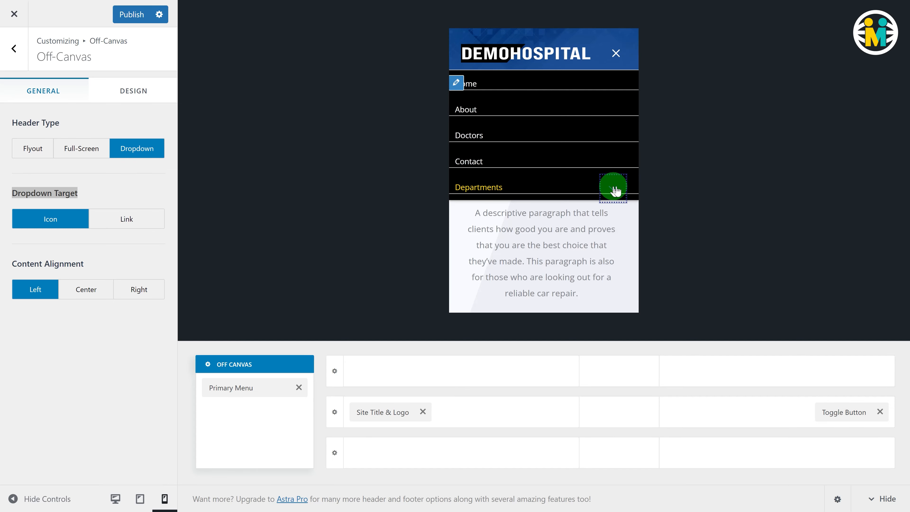
click(616, 190)
click(617, 190)
click(616, 190)
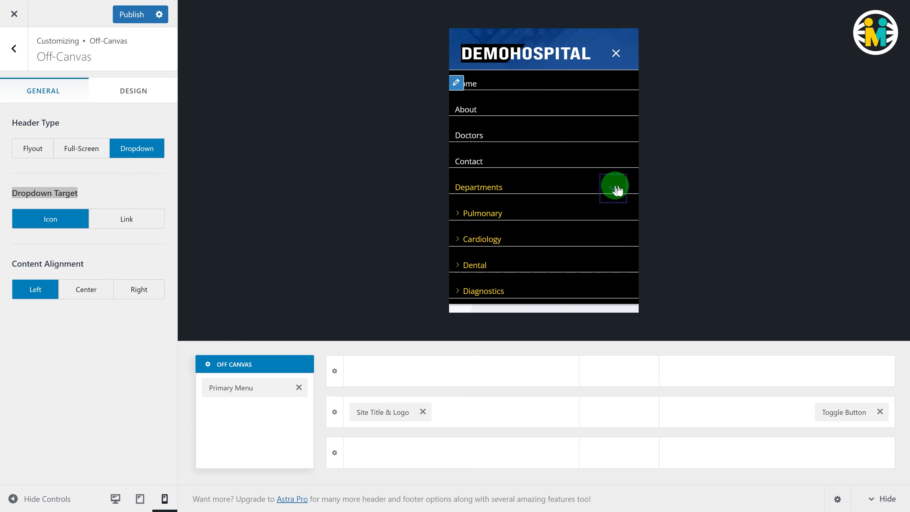
Try Link as the dropdown target by testing the Departments item itself, and restore the Icon target.
click(112, 219)
click(475, 188)
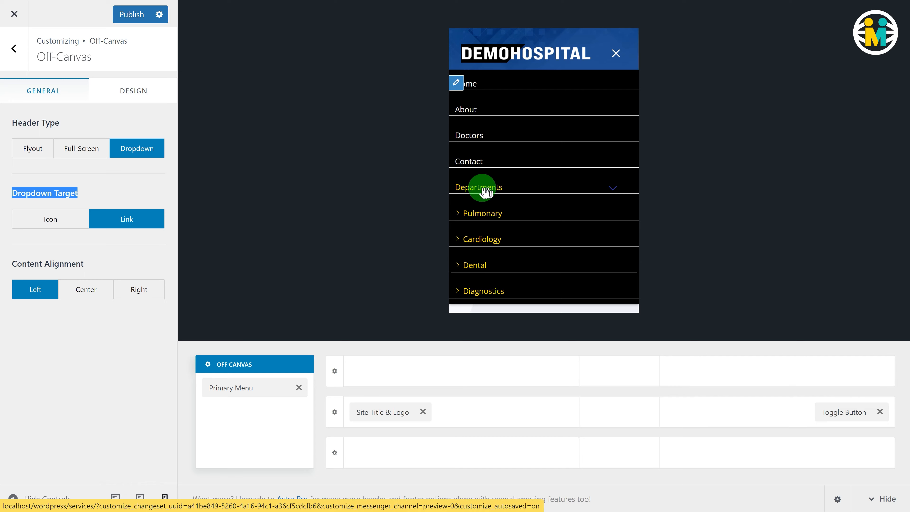
click(68, 218)
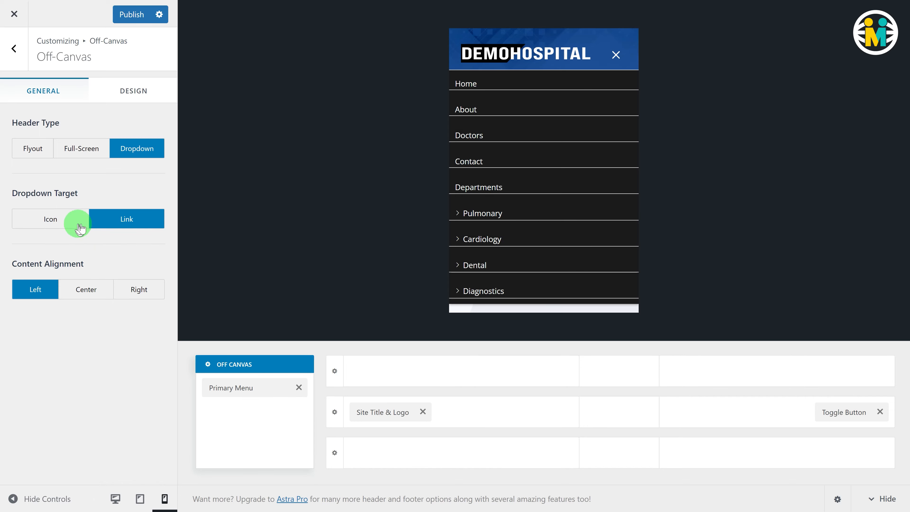
click(80, 226)
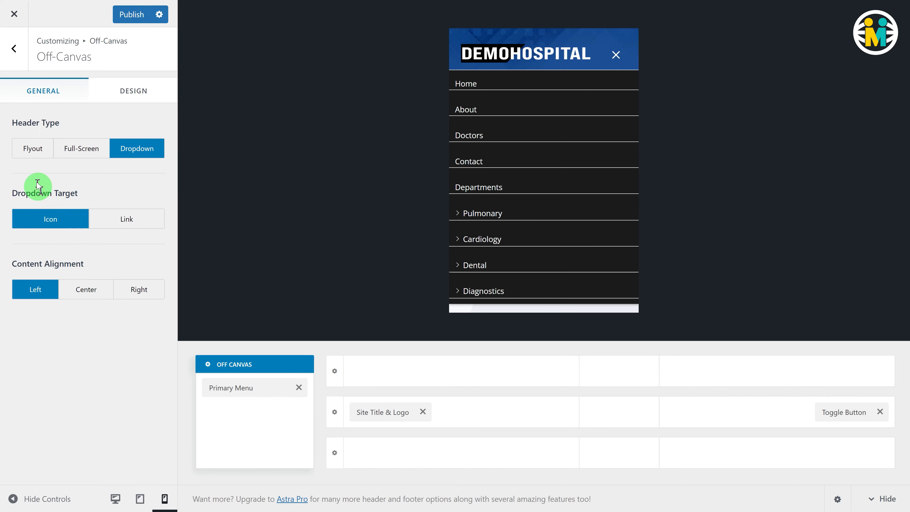
Change the off-canvas header type to Flyout, open the menu in the preview, and center its content alignment.
click(31, 148)
click(616, 49)
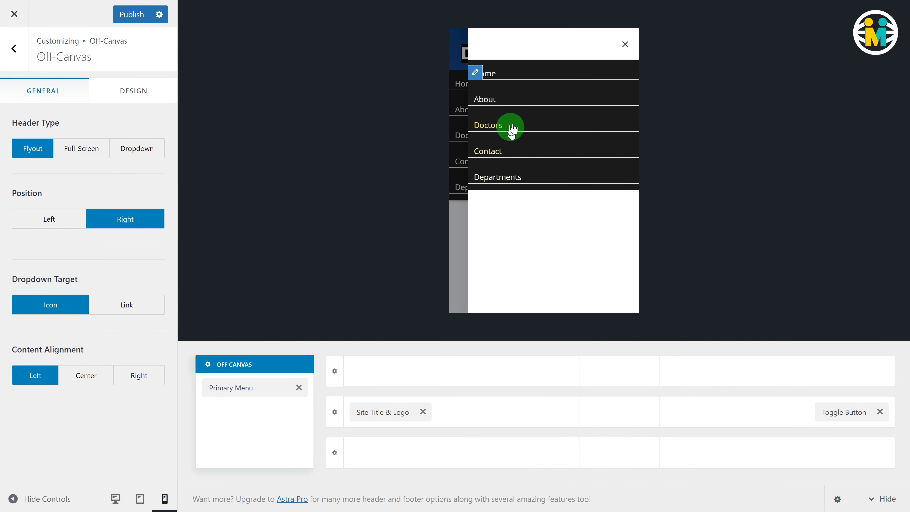
click(82, 376)
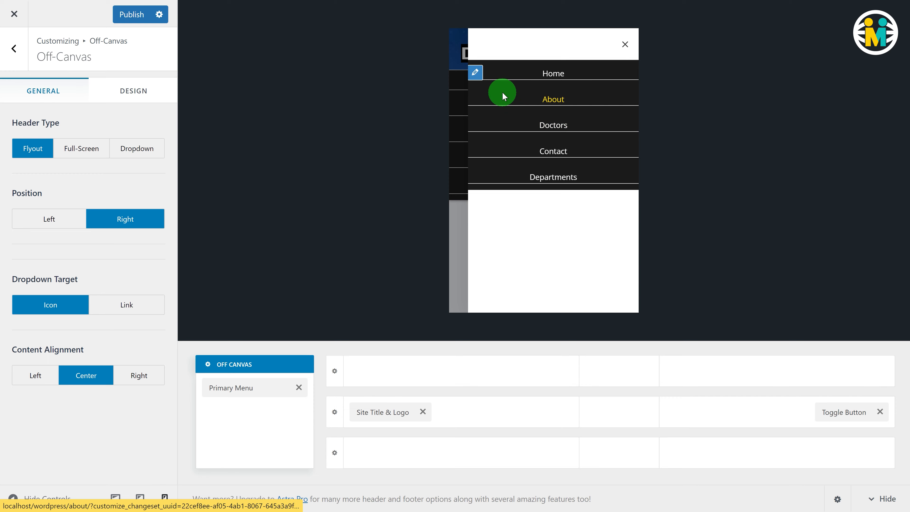
Set the Primary Menu's normal background color for mobile to #1e5096 in its design settings.
click(477, 74)
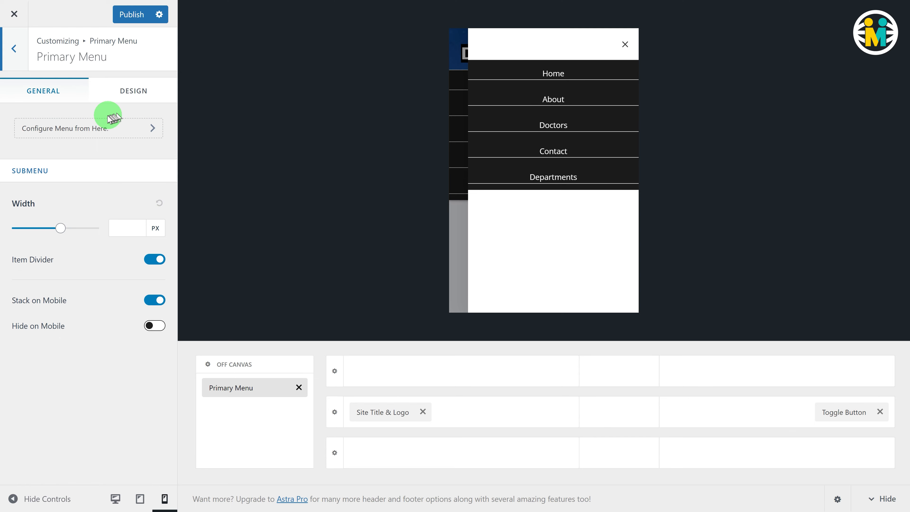
click(129, 90)
scroll(77, 278, down, 8)
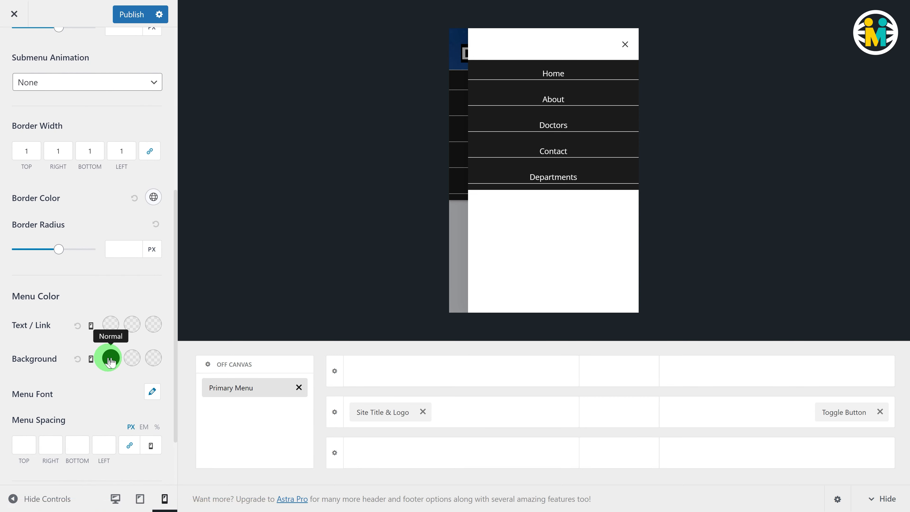
click(110, 359)
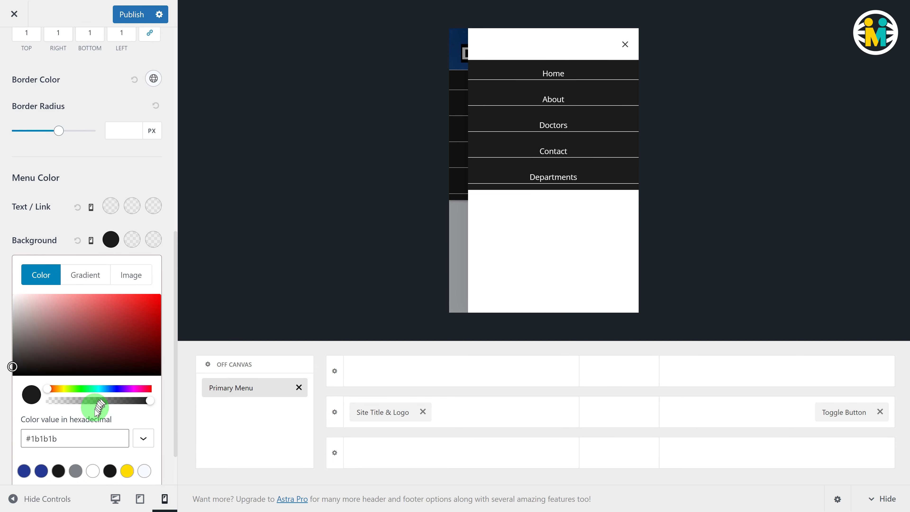
drag(71, 437, 17, 438)
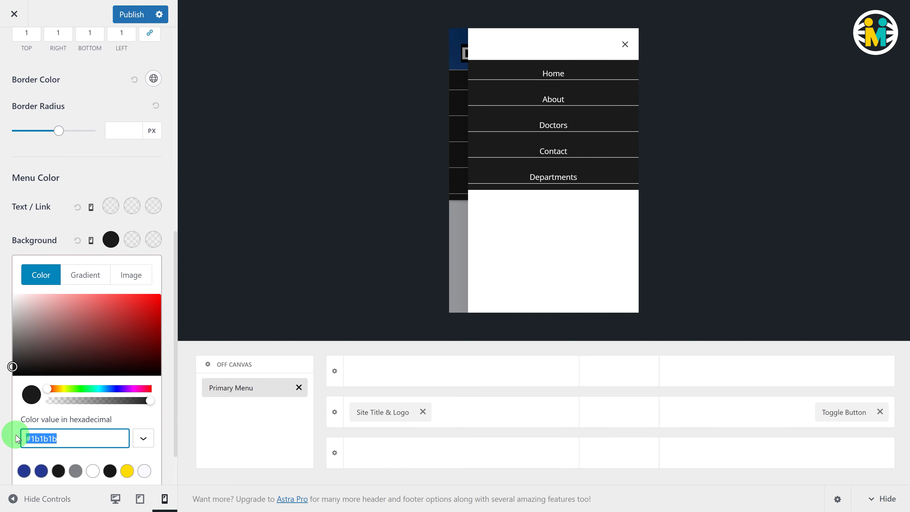
text(#1e5096)
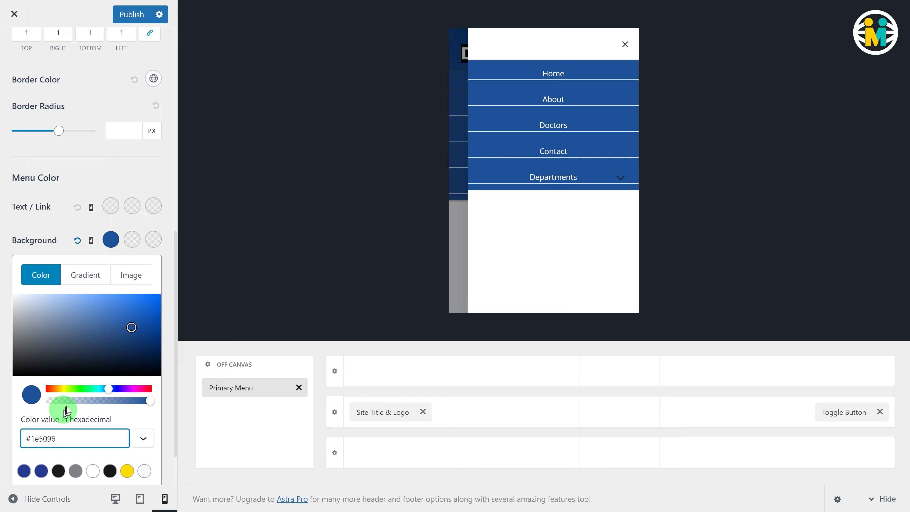
Switch the Primary Menu's background setting to tablet and set its normal color to #1e5096.
click(91, 241)
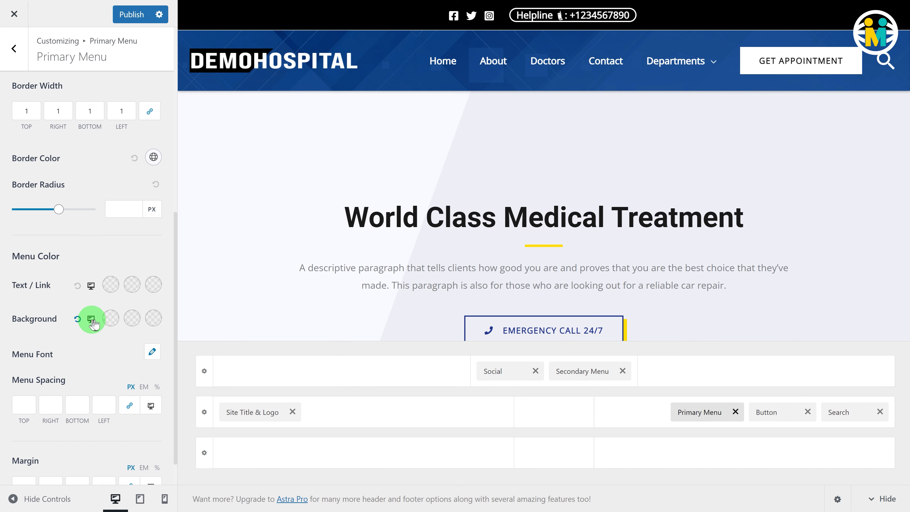
click(91, 319)
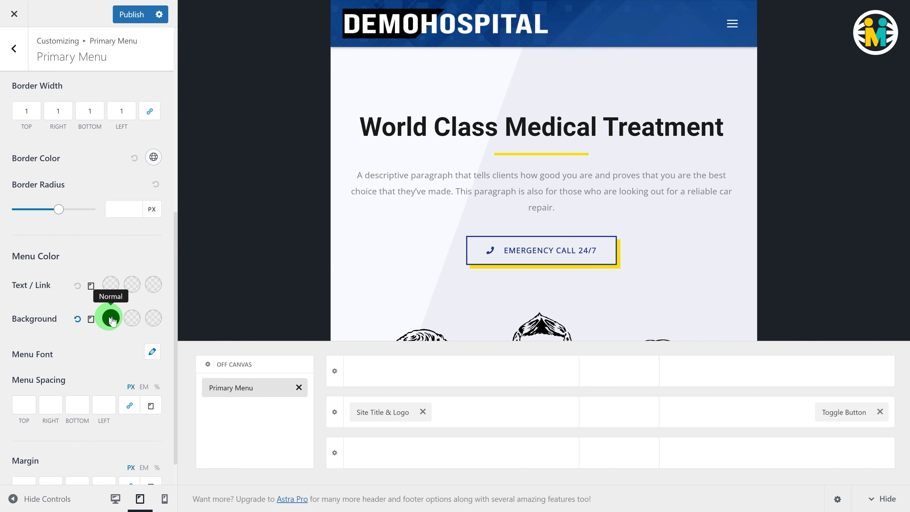
click(112, 319)
scroll(71, 452, down, 3)
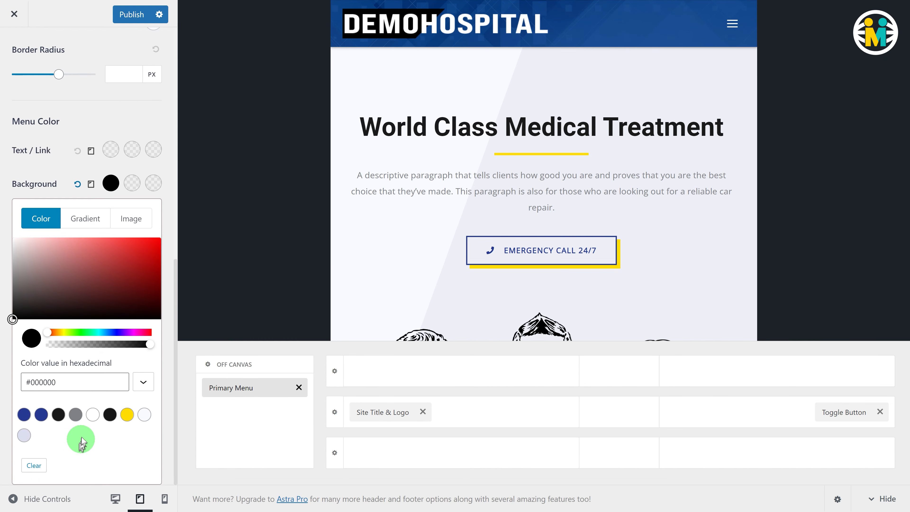
drag(66, 377, 2, 375)
text(#1e5096)
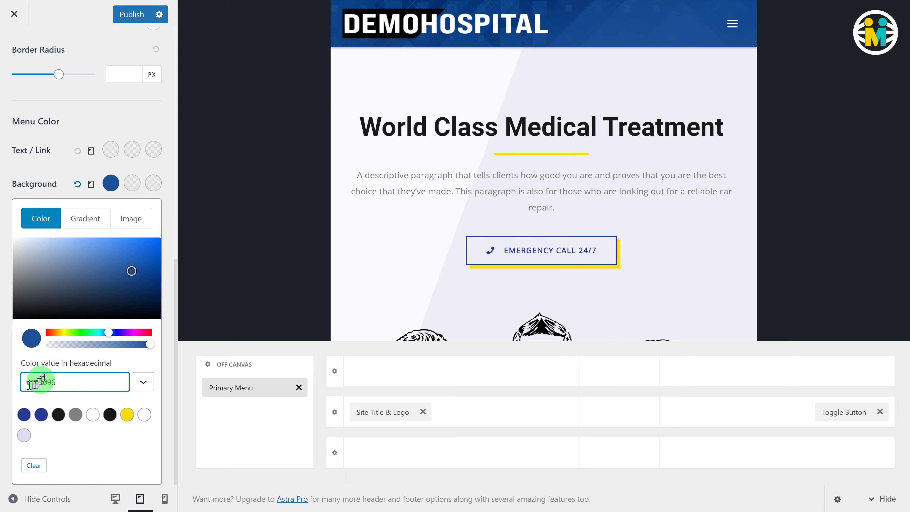
Publish the header changes and preview the page at desktop size.
click(132, 16)
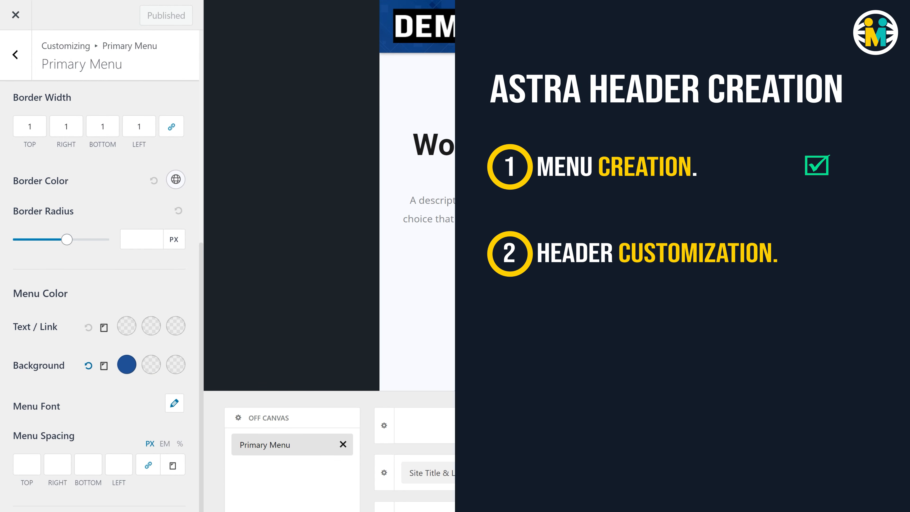
click(151, 511)
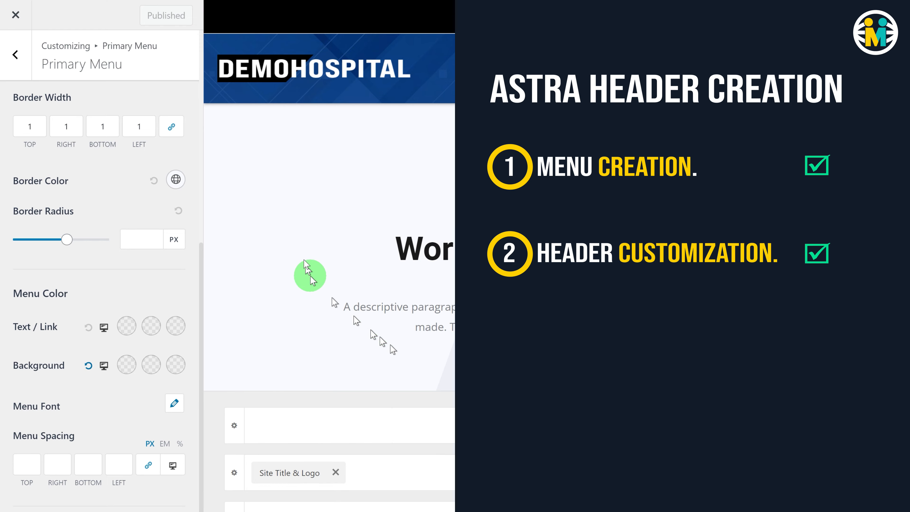
click(17, 16)
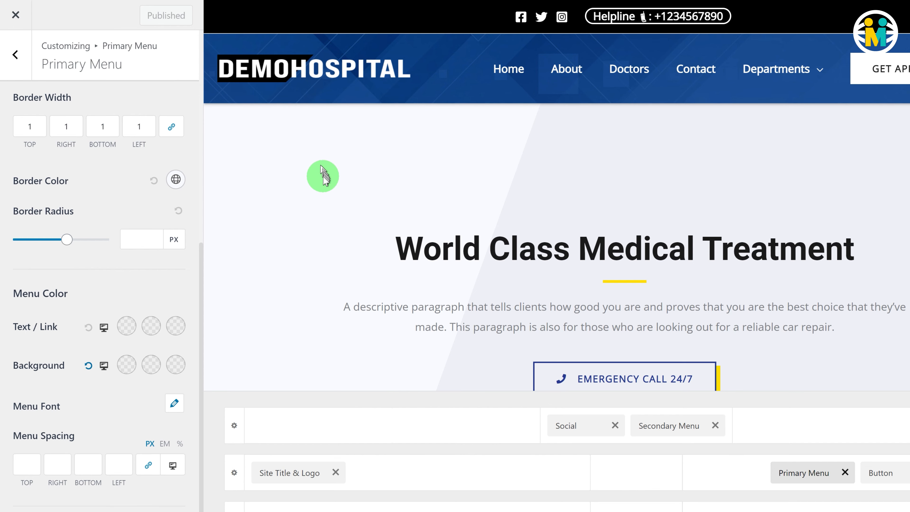
scroll(324, 177, down, 2)
scroll(325, 178, up, 2)
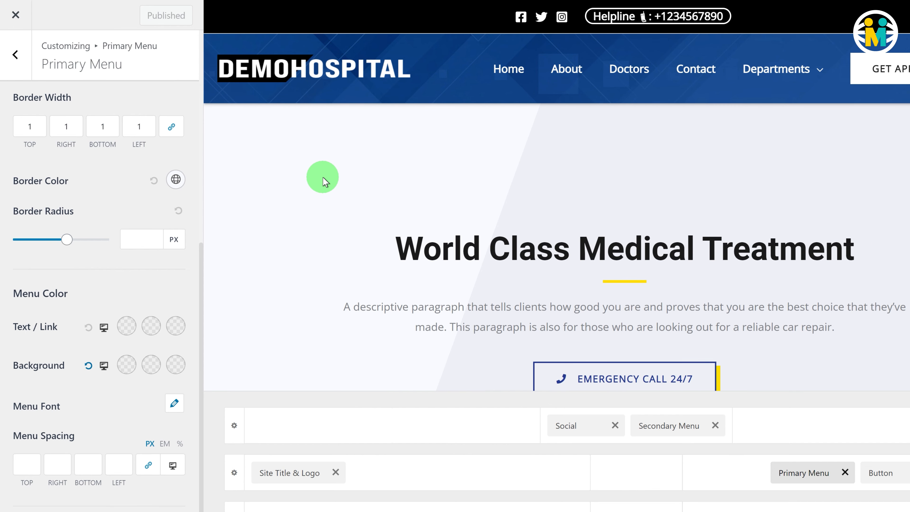